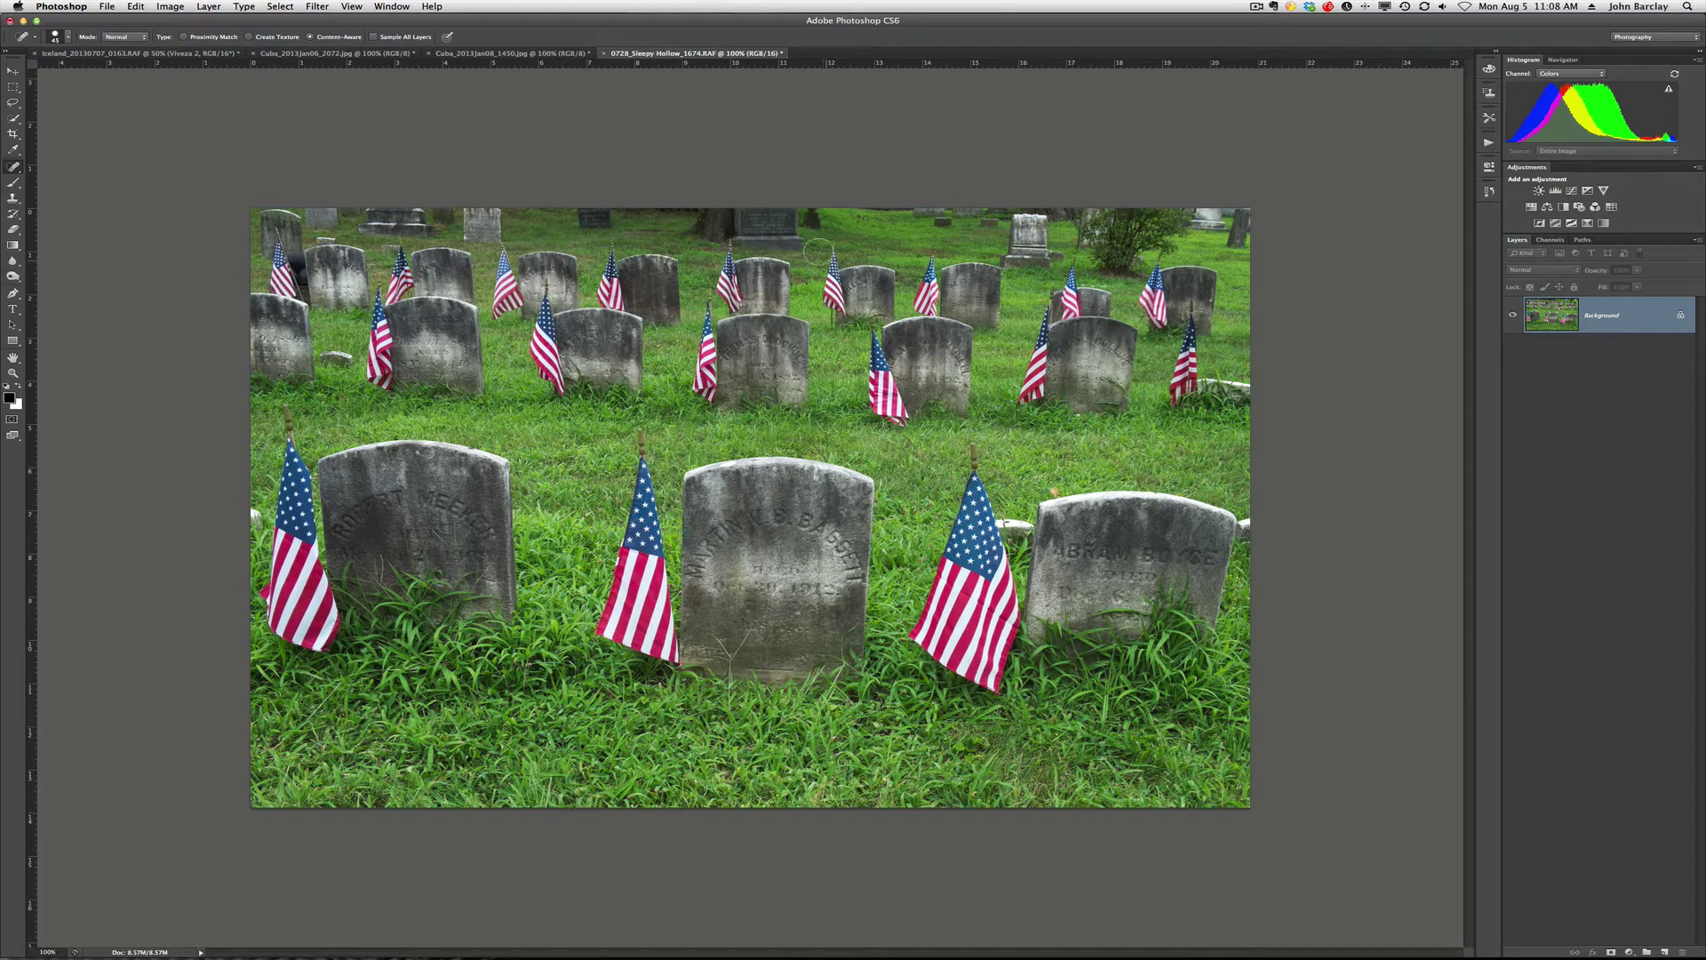
- Open Photoshop's Filter menu on the cemetery photo
click(318, 7)
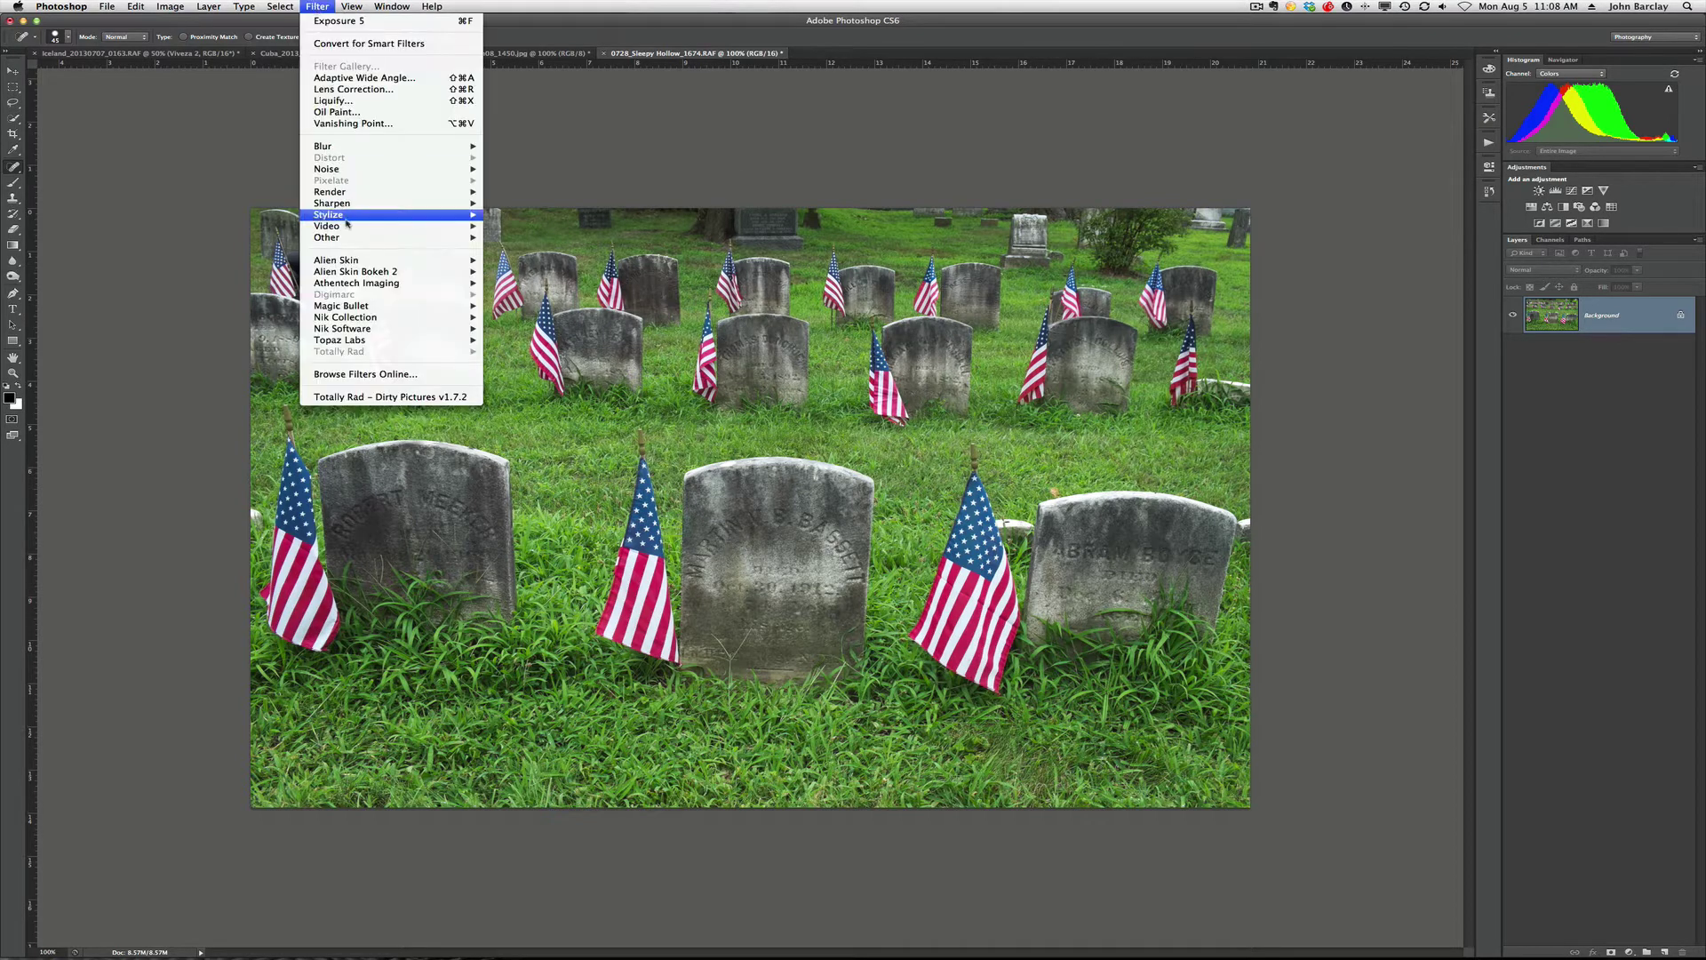
- Launch Alien Skin Exposure 5 and reset the photo to the Neutral preset
mouse_move(353, 283)
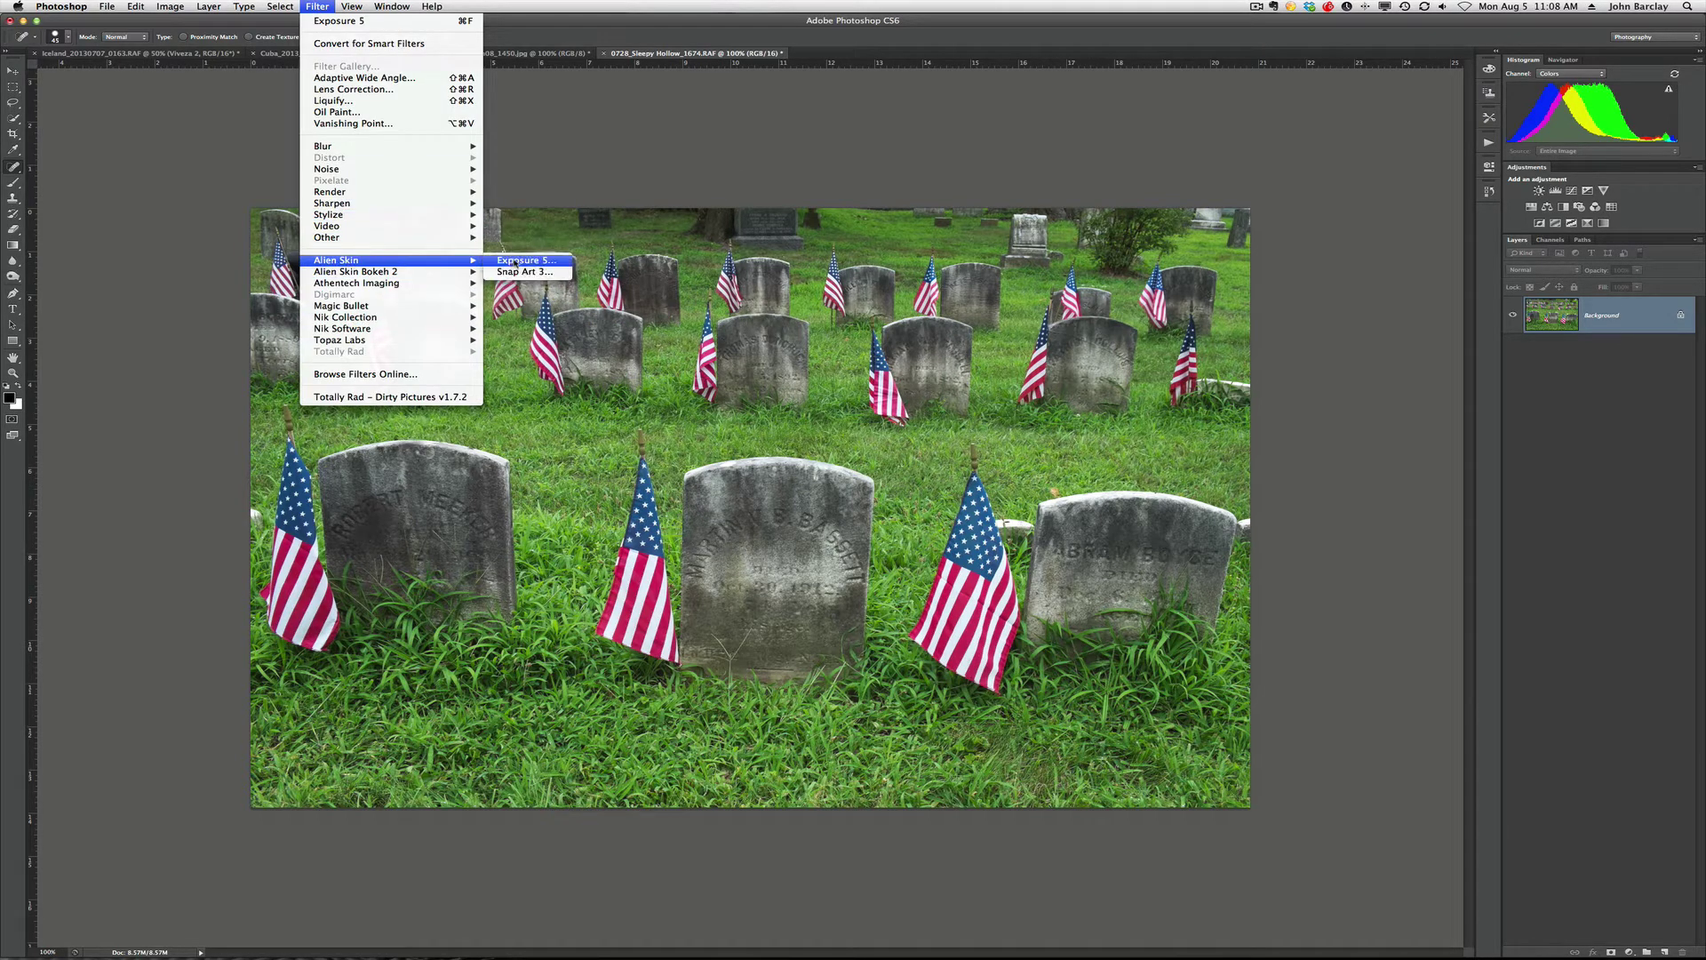
click(524, 260)
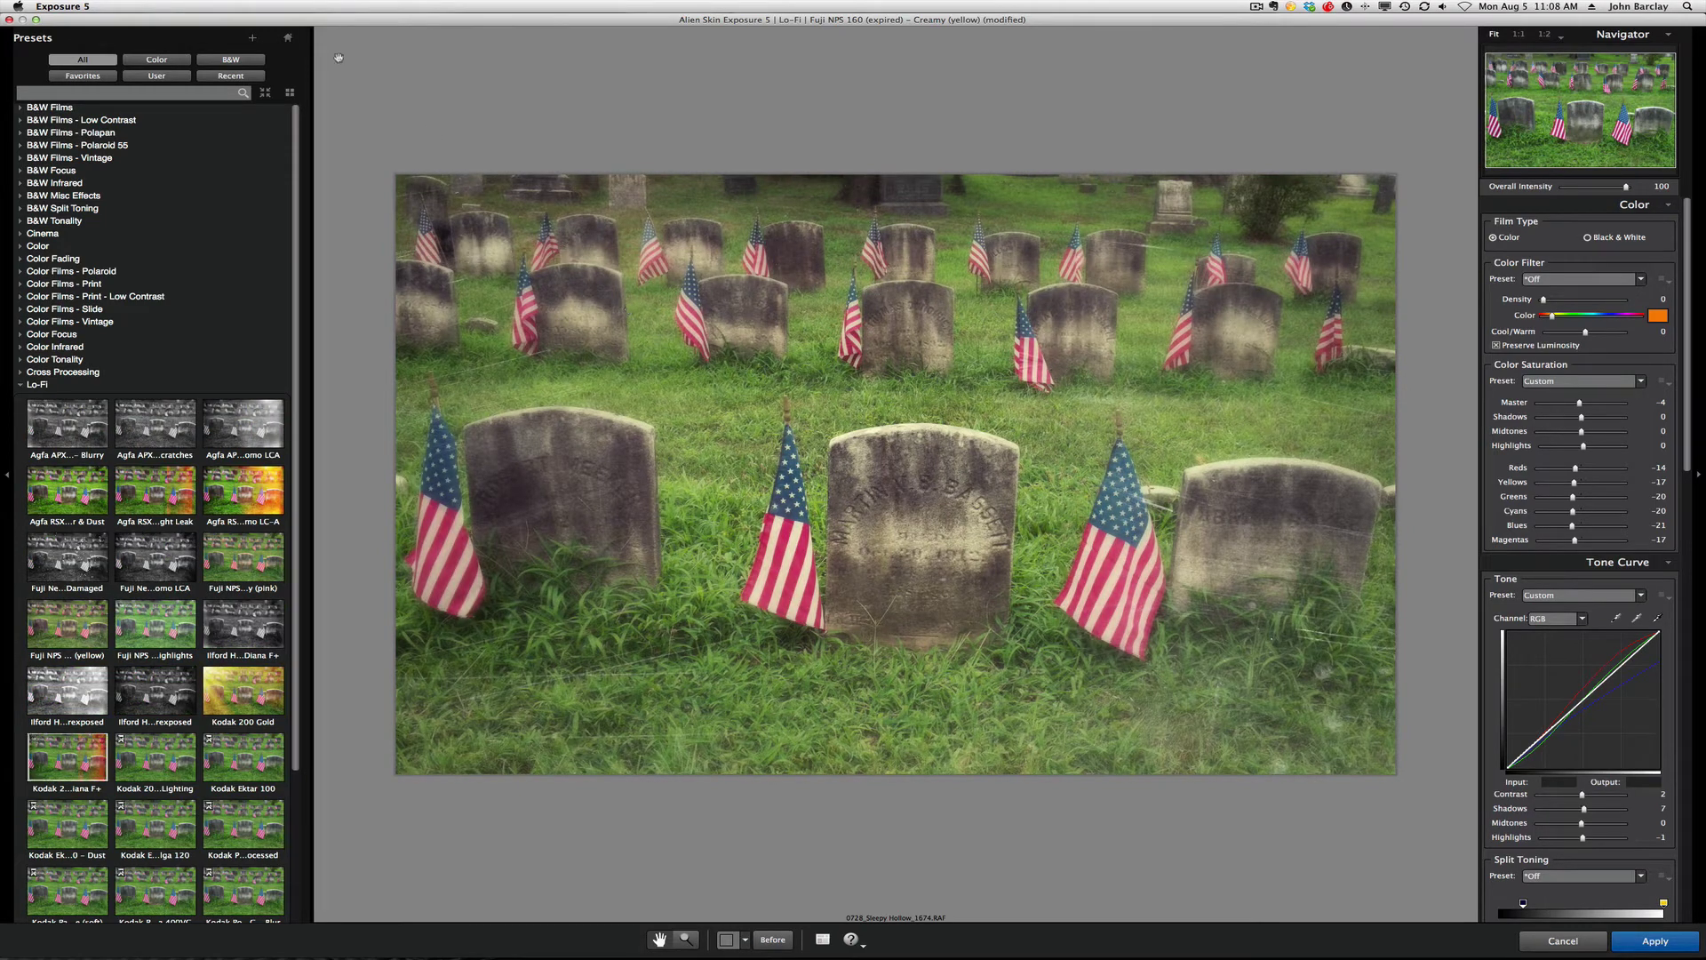
click(288, 38)
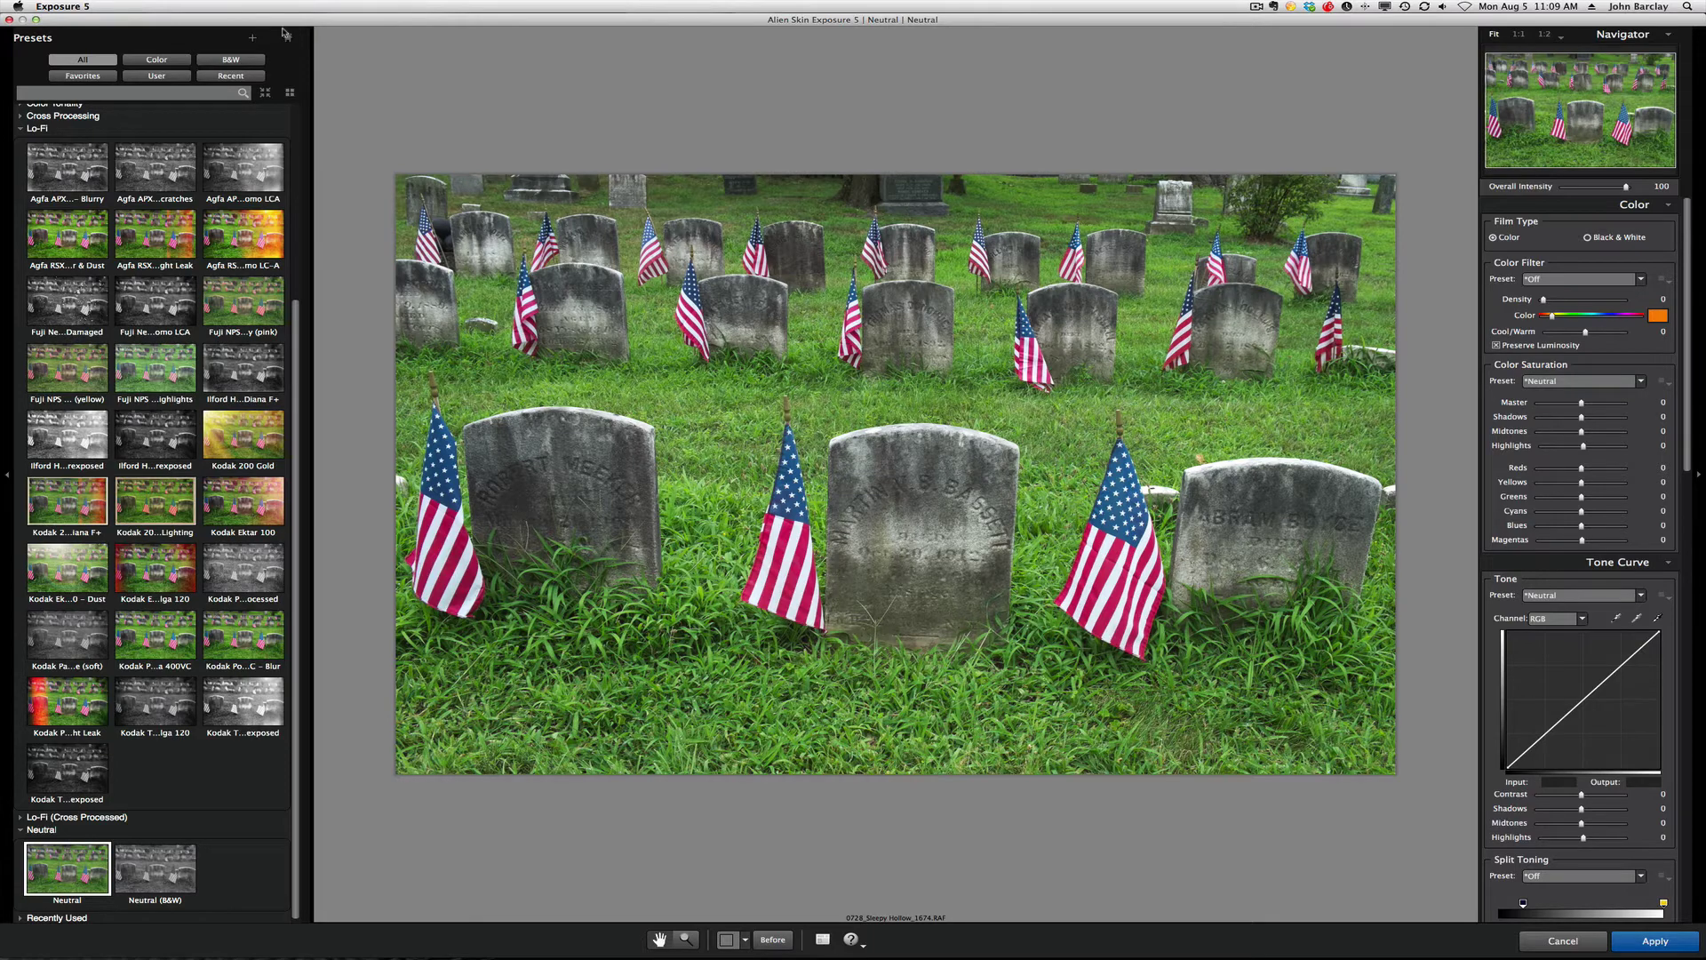
- Collapse the Lo-Fi group and filter the preset list to black-and-white presets only
click(20, 128)
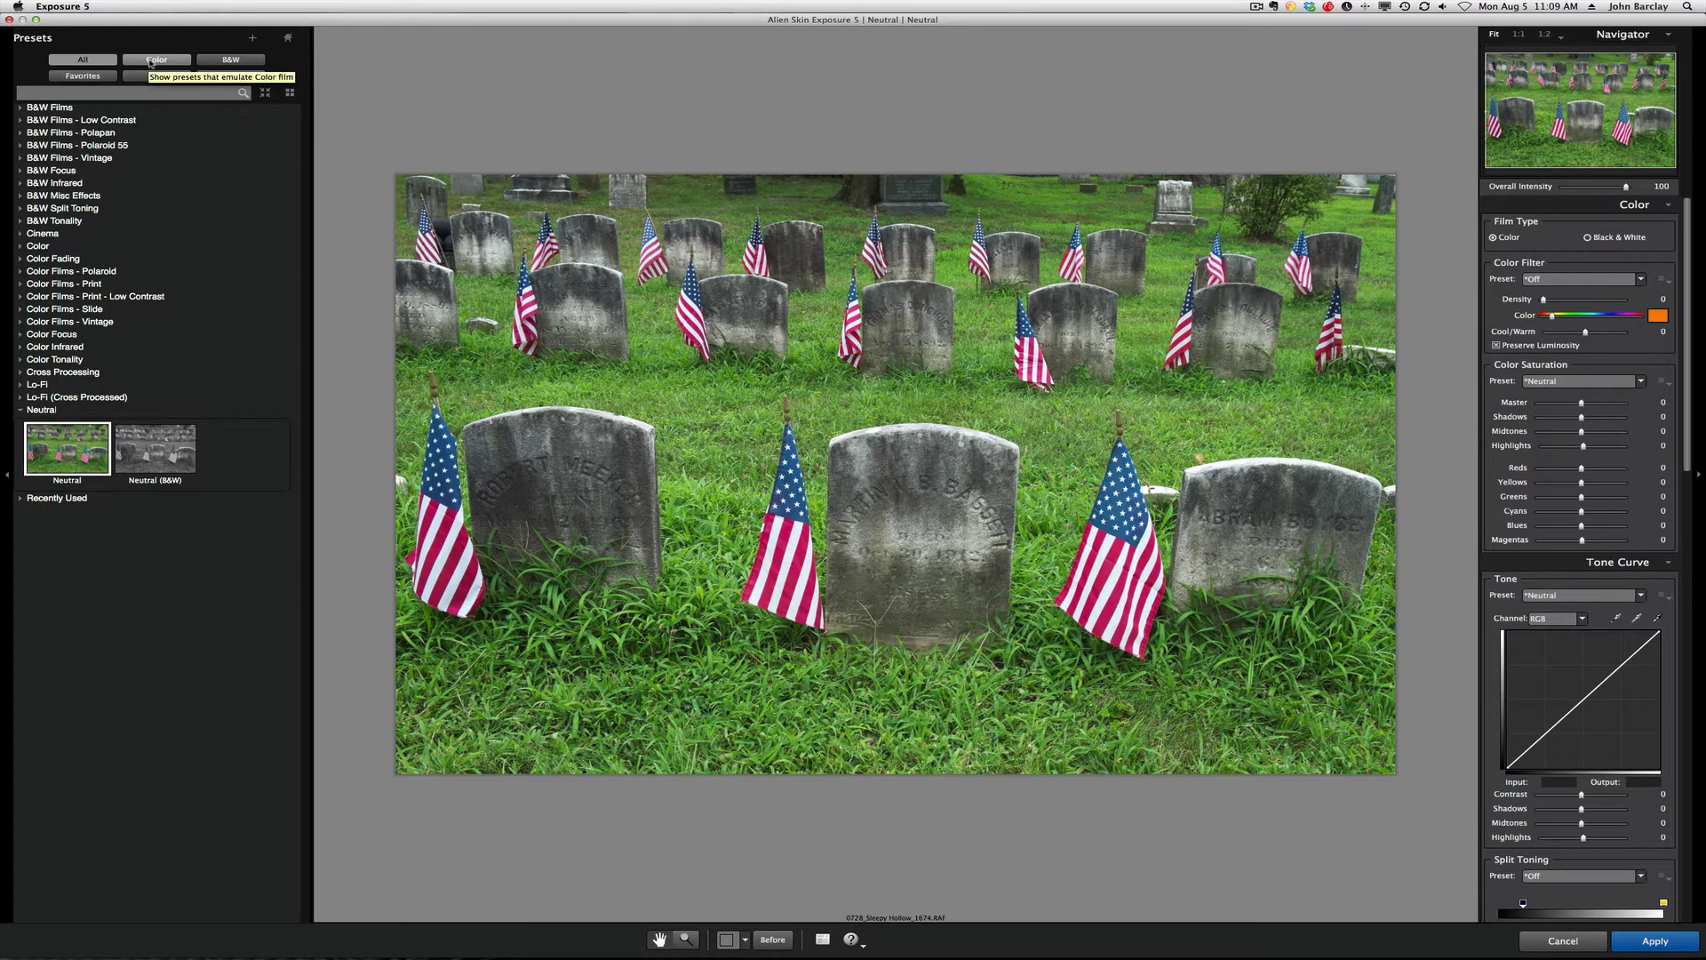
click(156, 59)
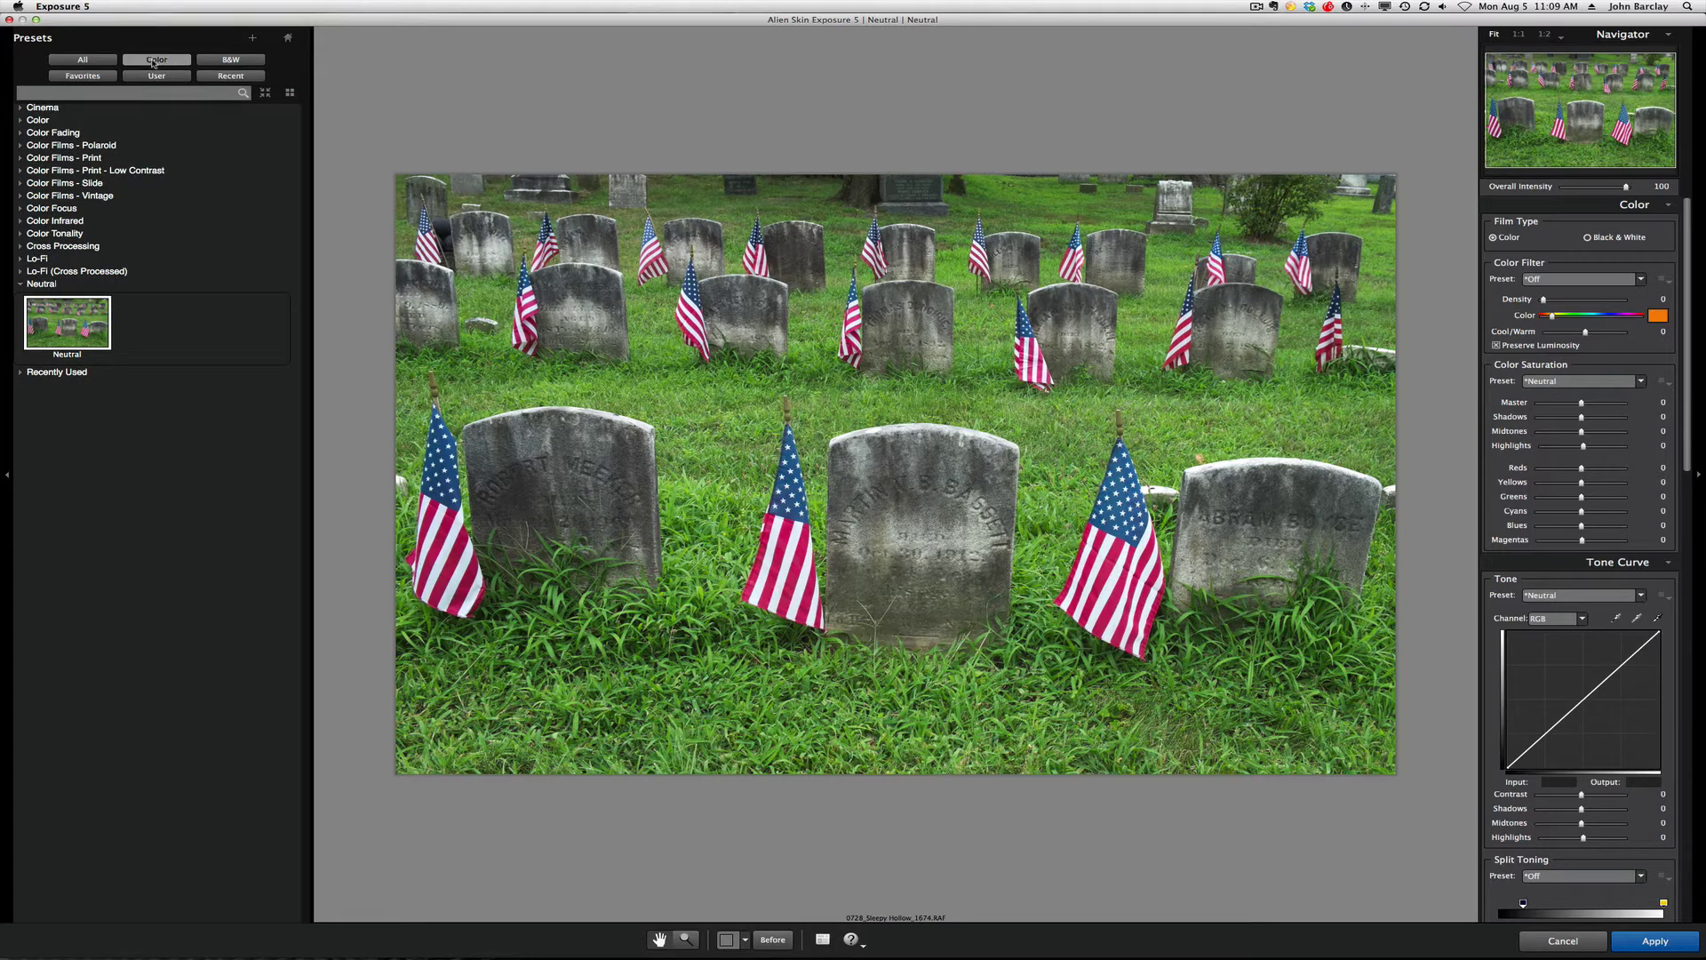
click(213, 60)
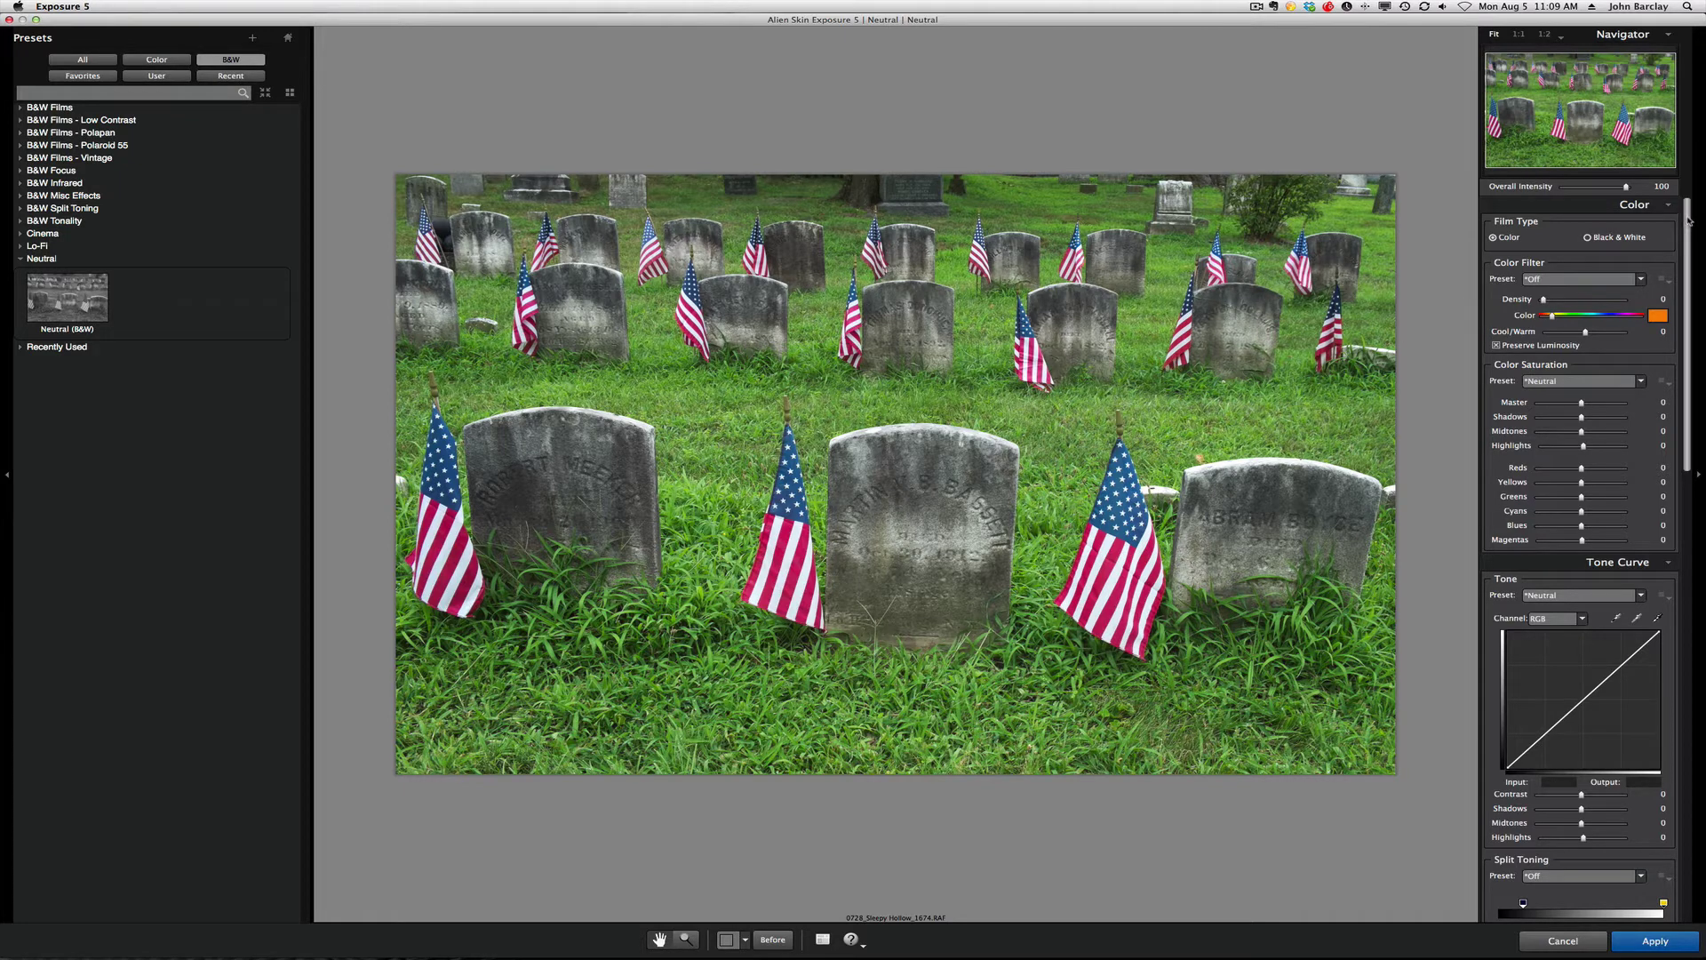
scroll(1685, 220, down, 1)
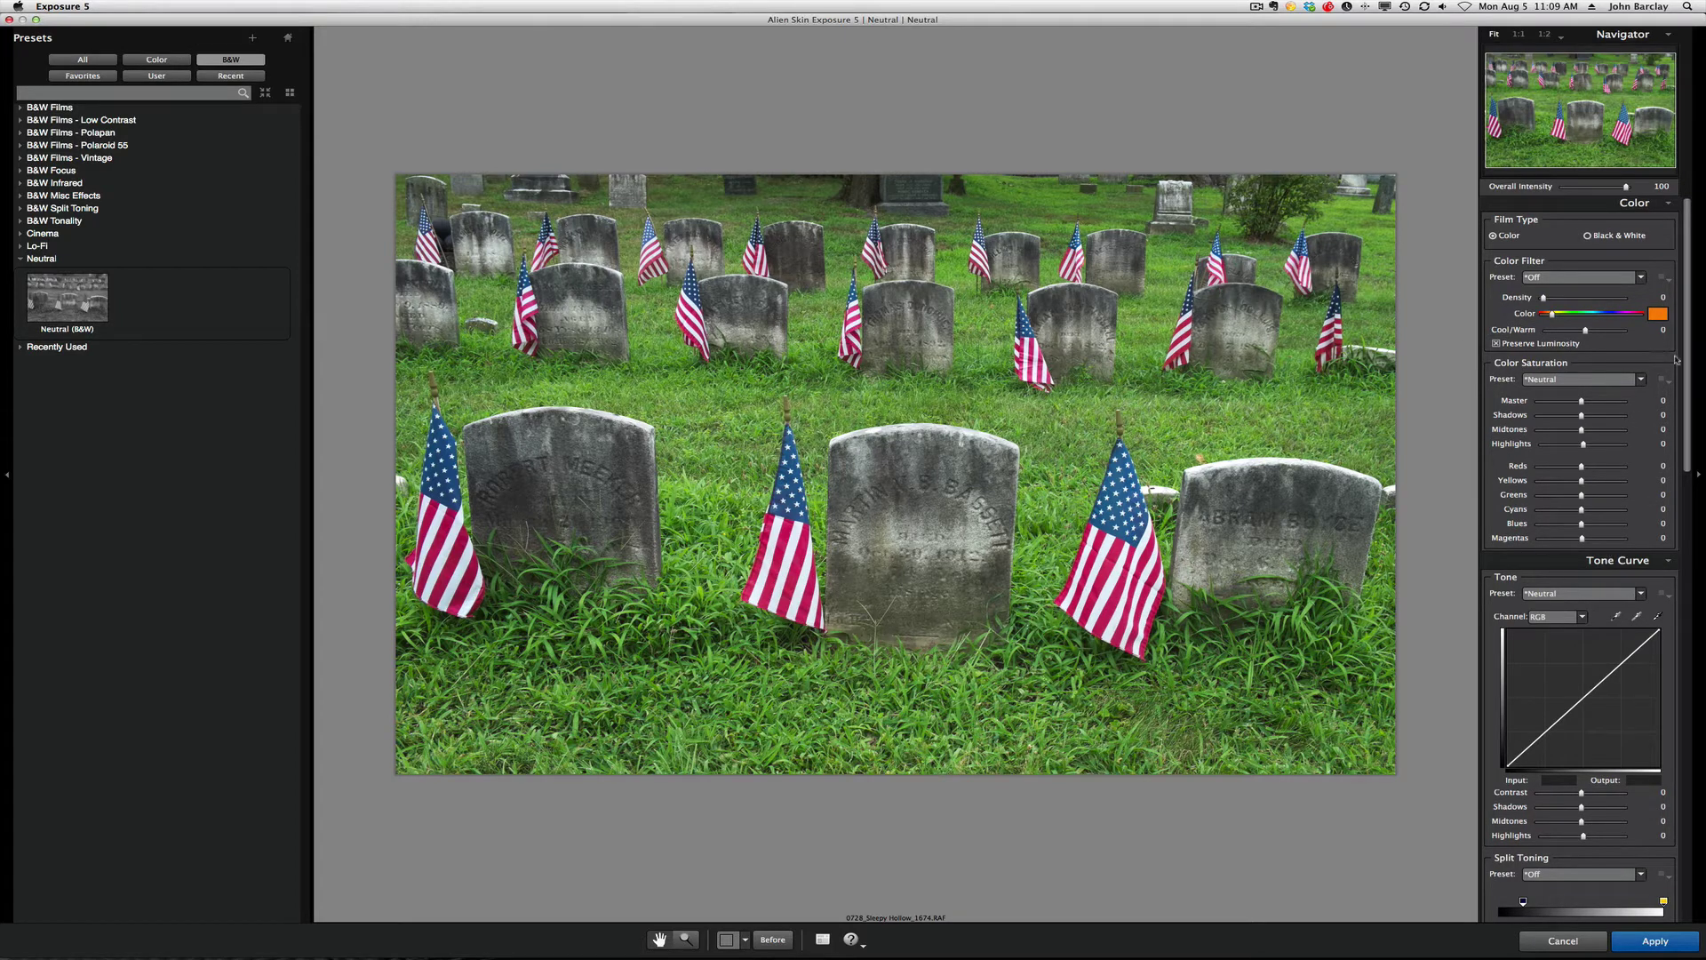
scroll(1689, 296, down, 1)
scroll(1689, 296, down, 1)
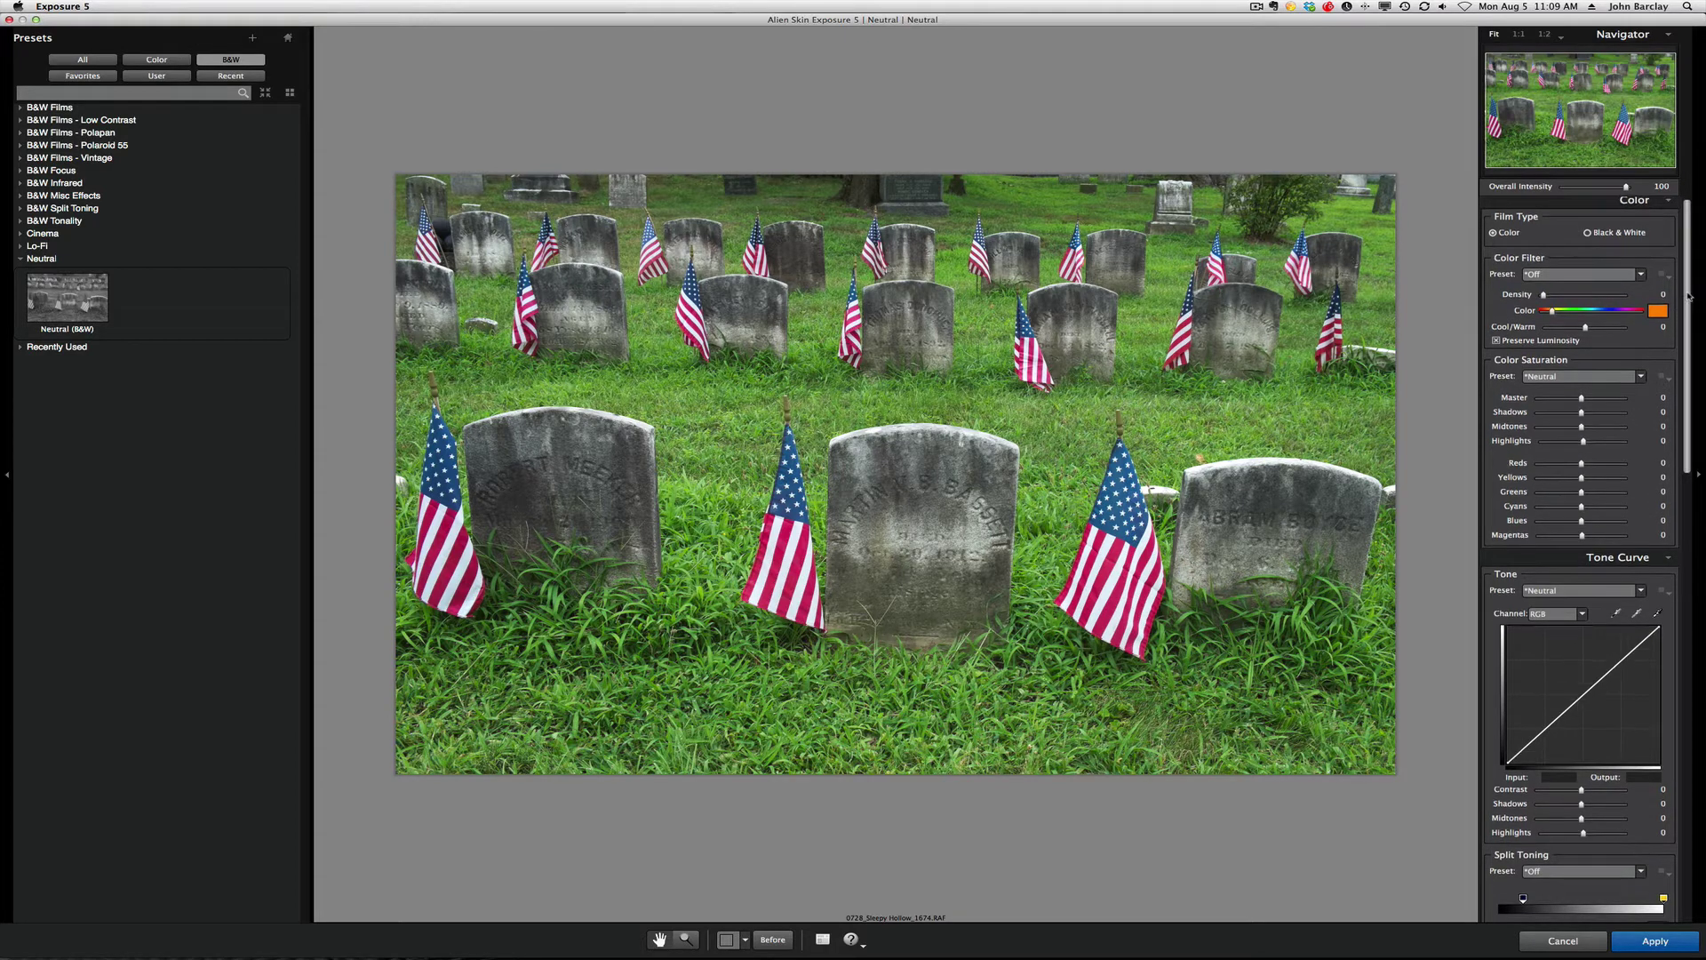
drag(1688, 295, 1685, 425)
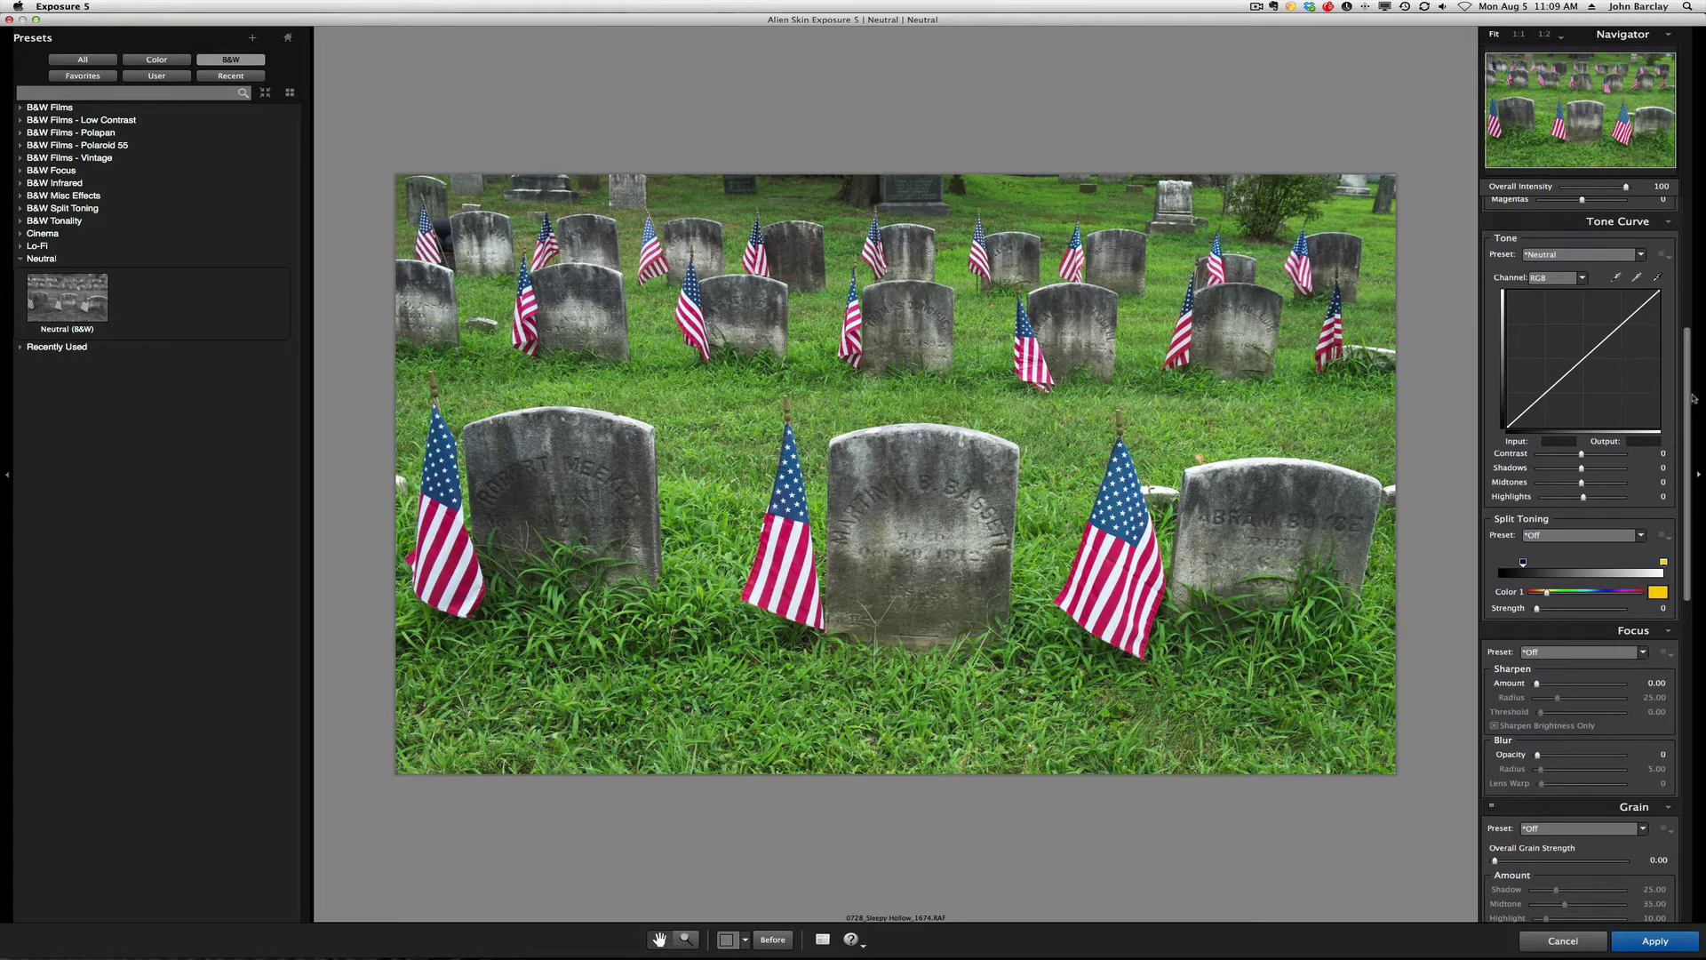
scroll(1686, 388, down, 5)
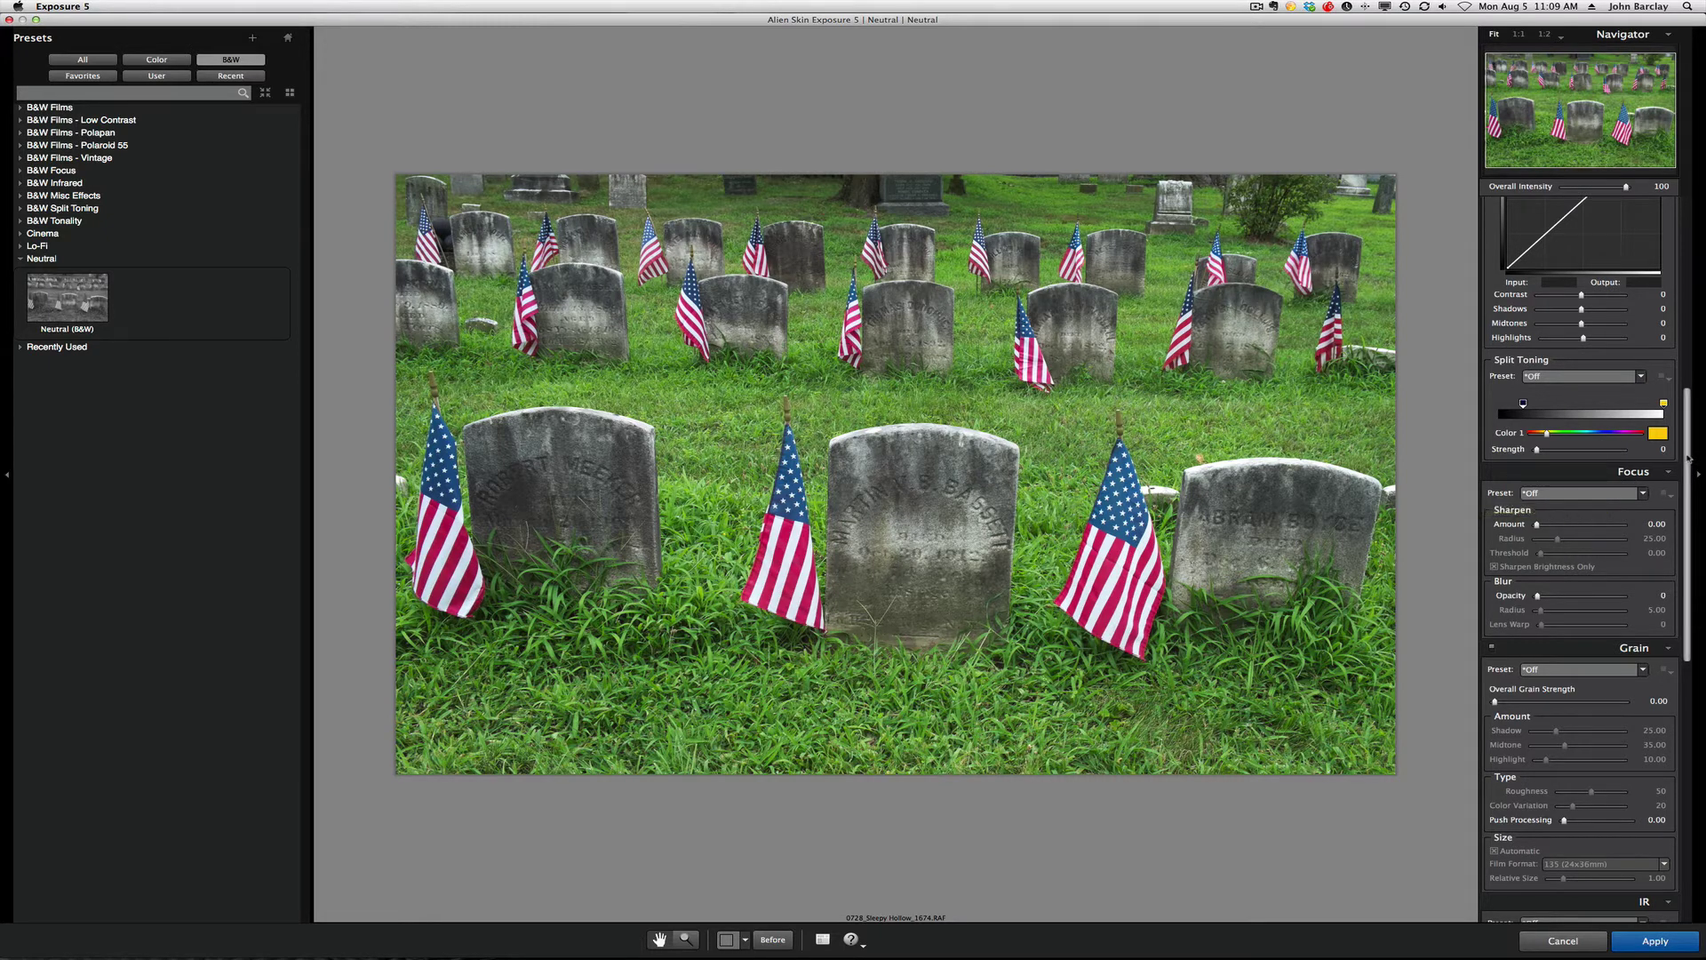
drag(1689, 458, 1689, 483)
scroll(1690, 483, down, 5)
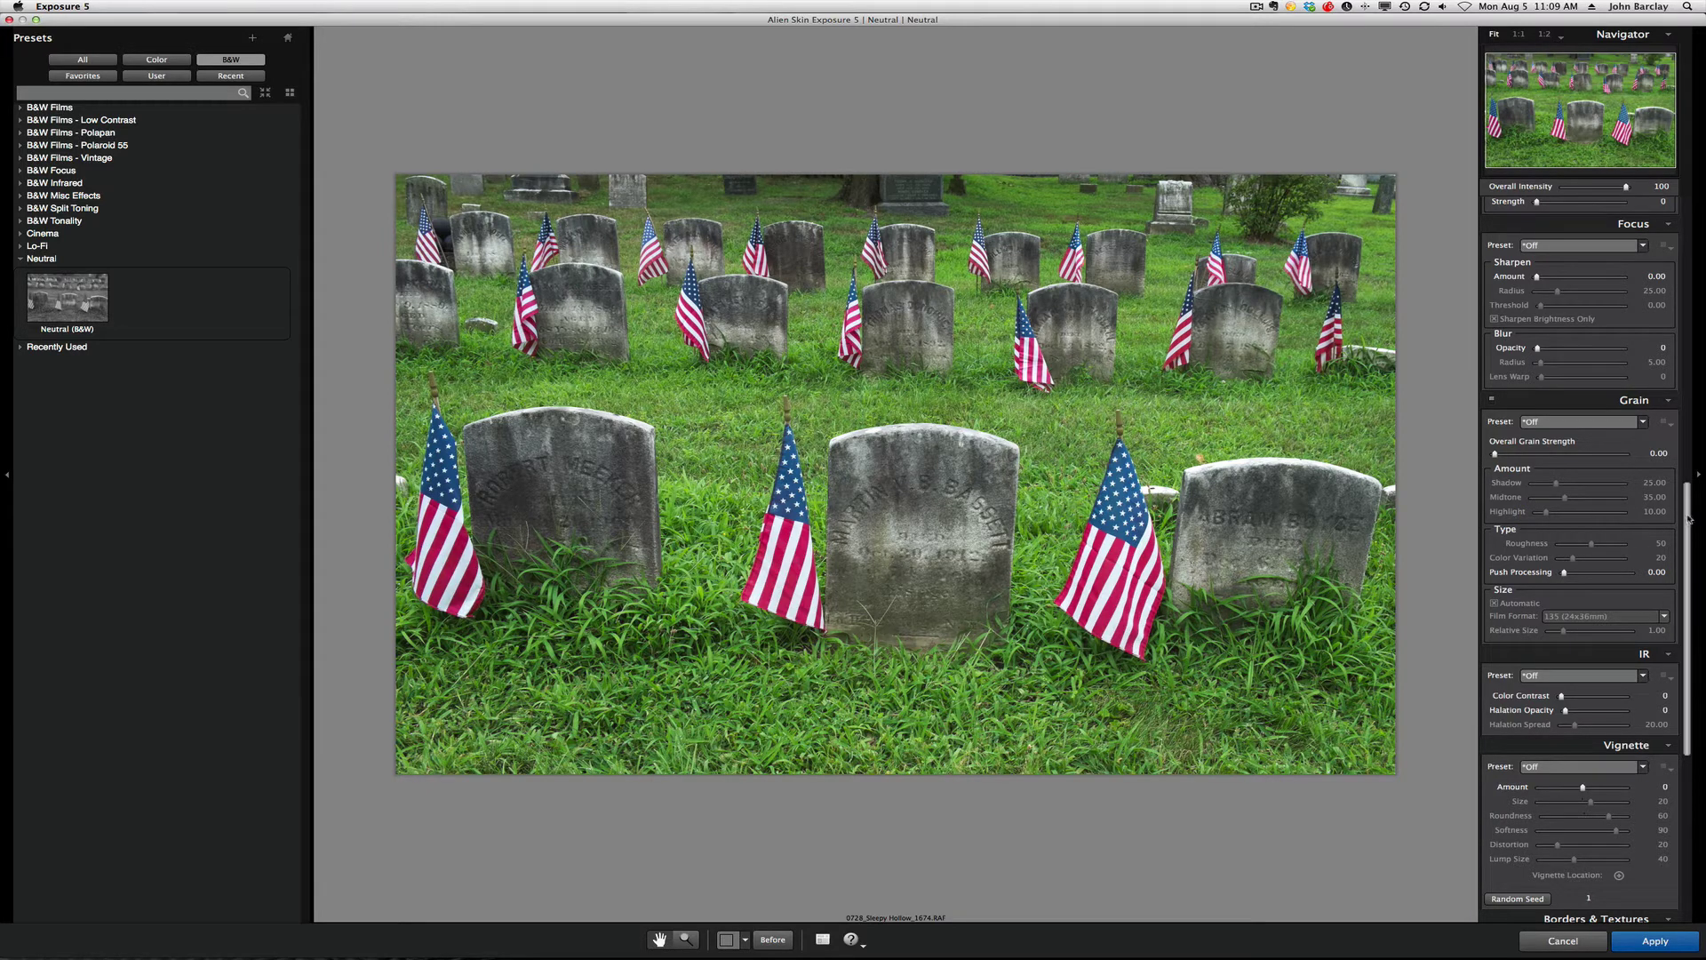
drag(1688, 520, 1687, 593)
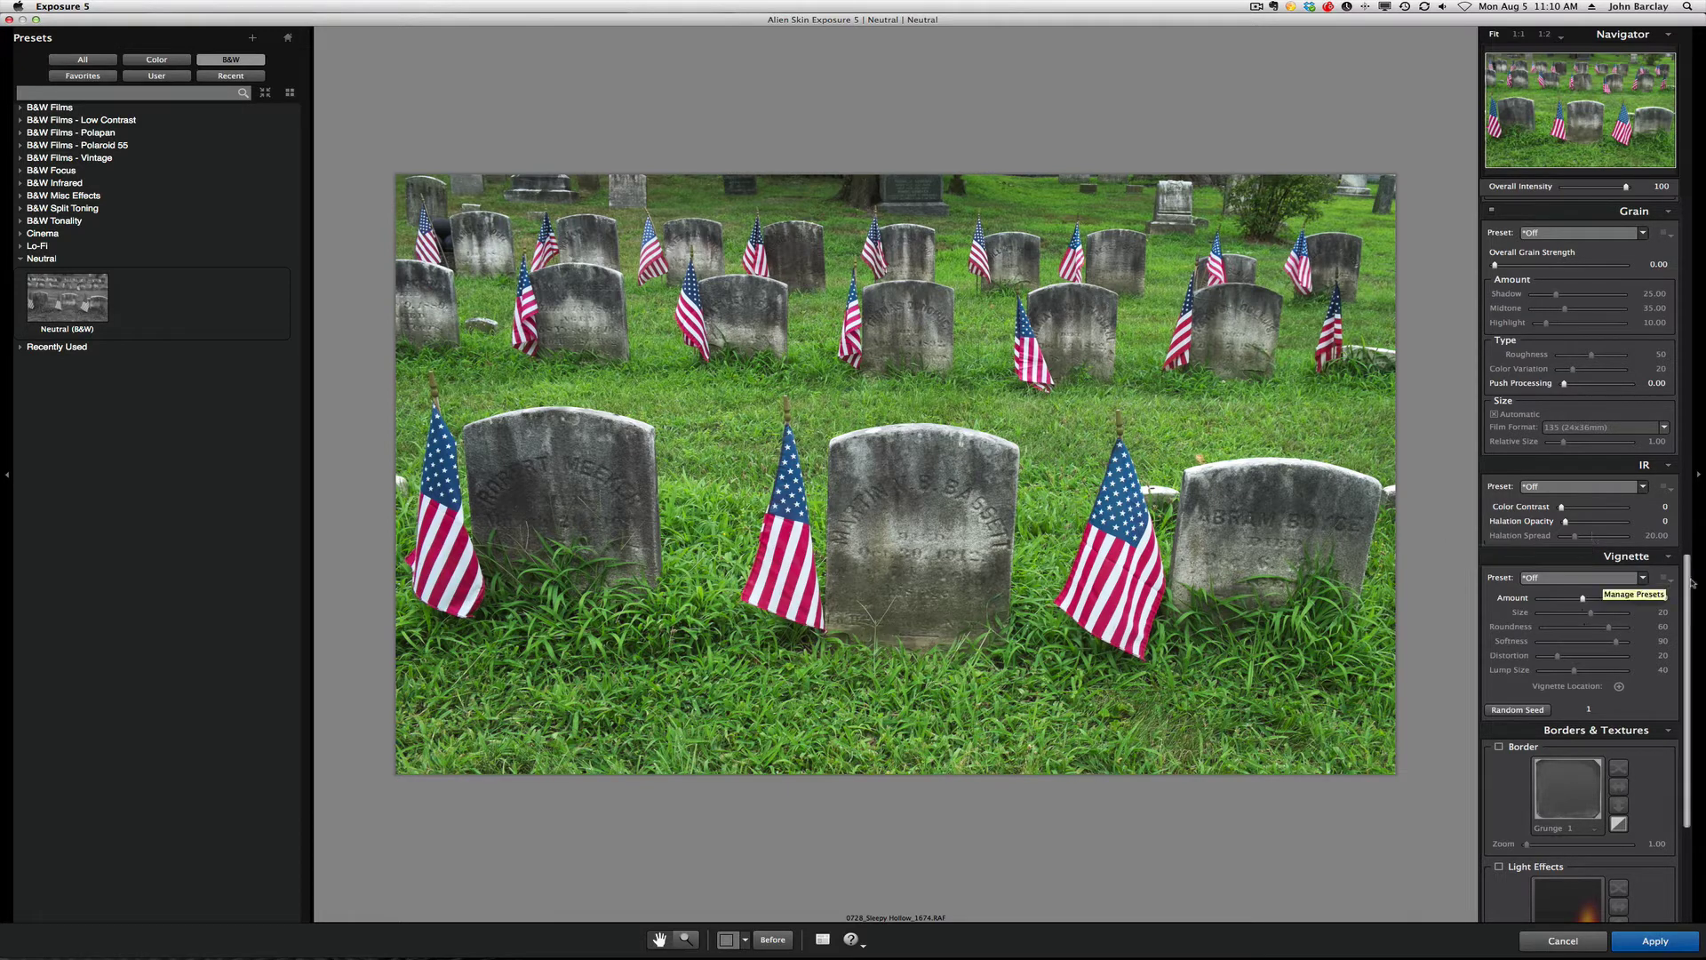
drag(1688, 579, 1690, 675)
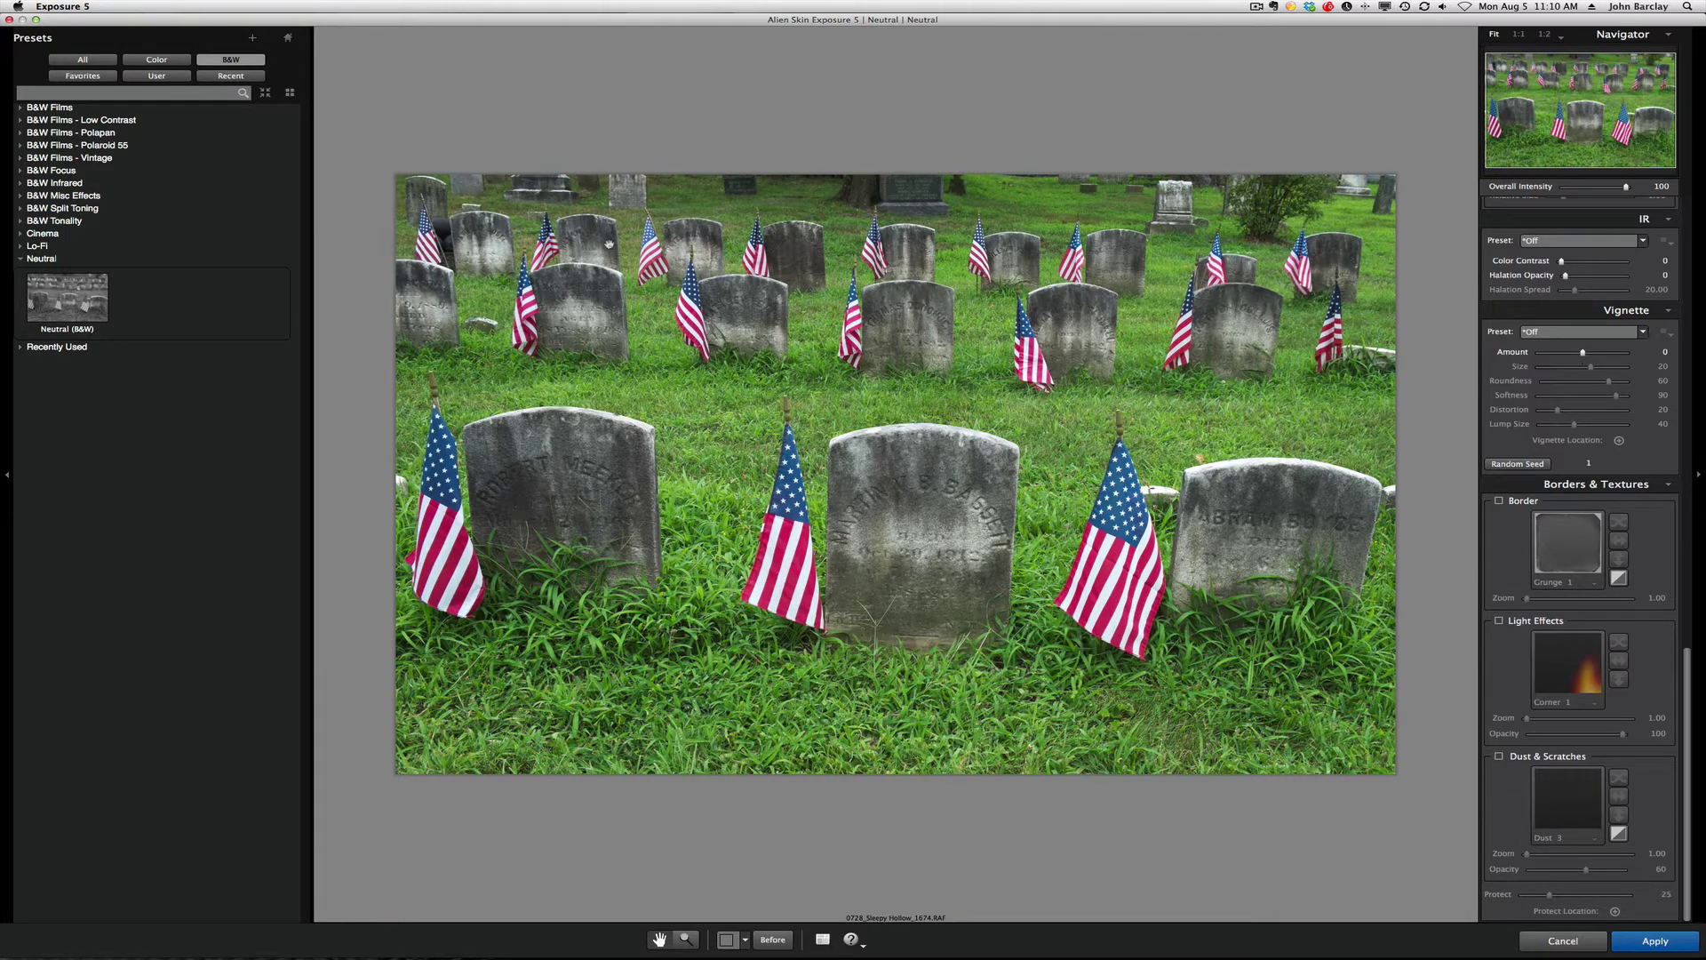
- Show colour presets and apply the Lo-Fi Kodak 200 Gold preset
click(151, 60)
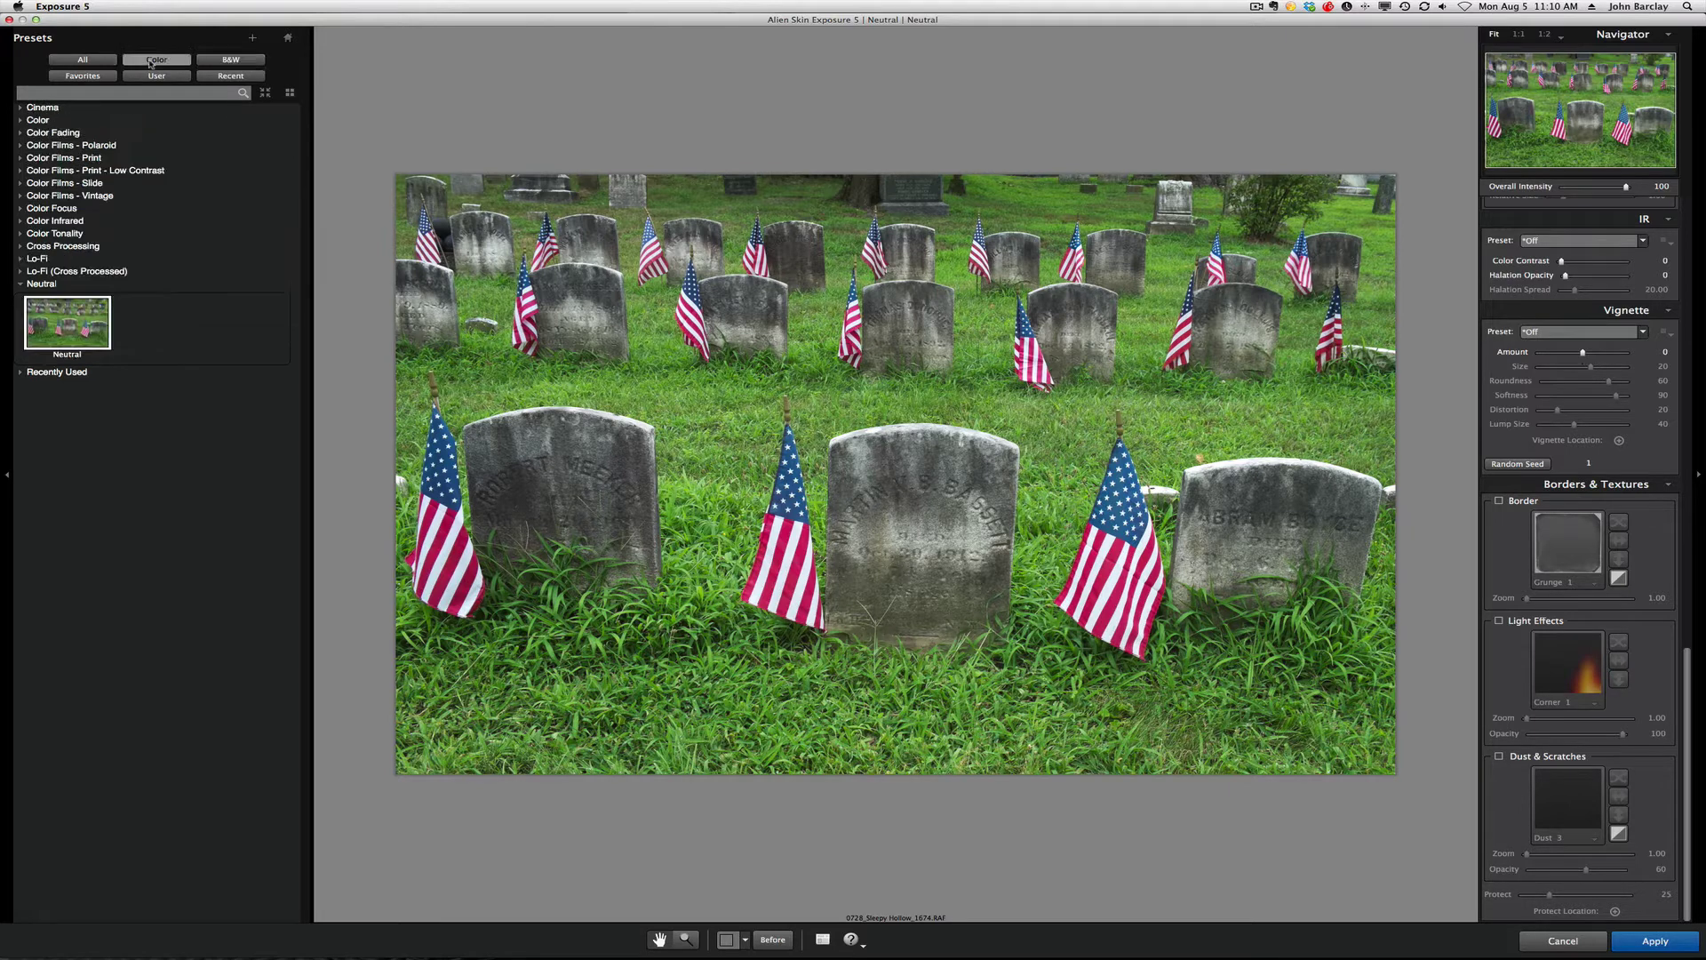
click(19, 260)
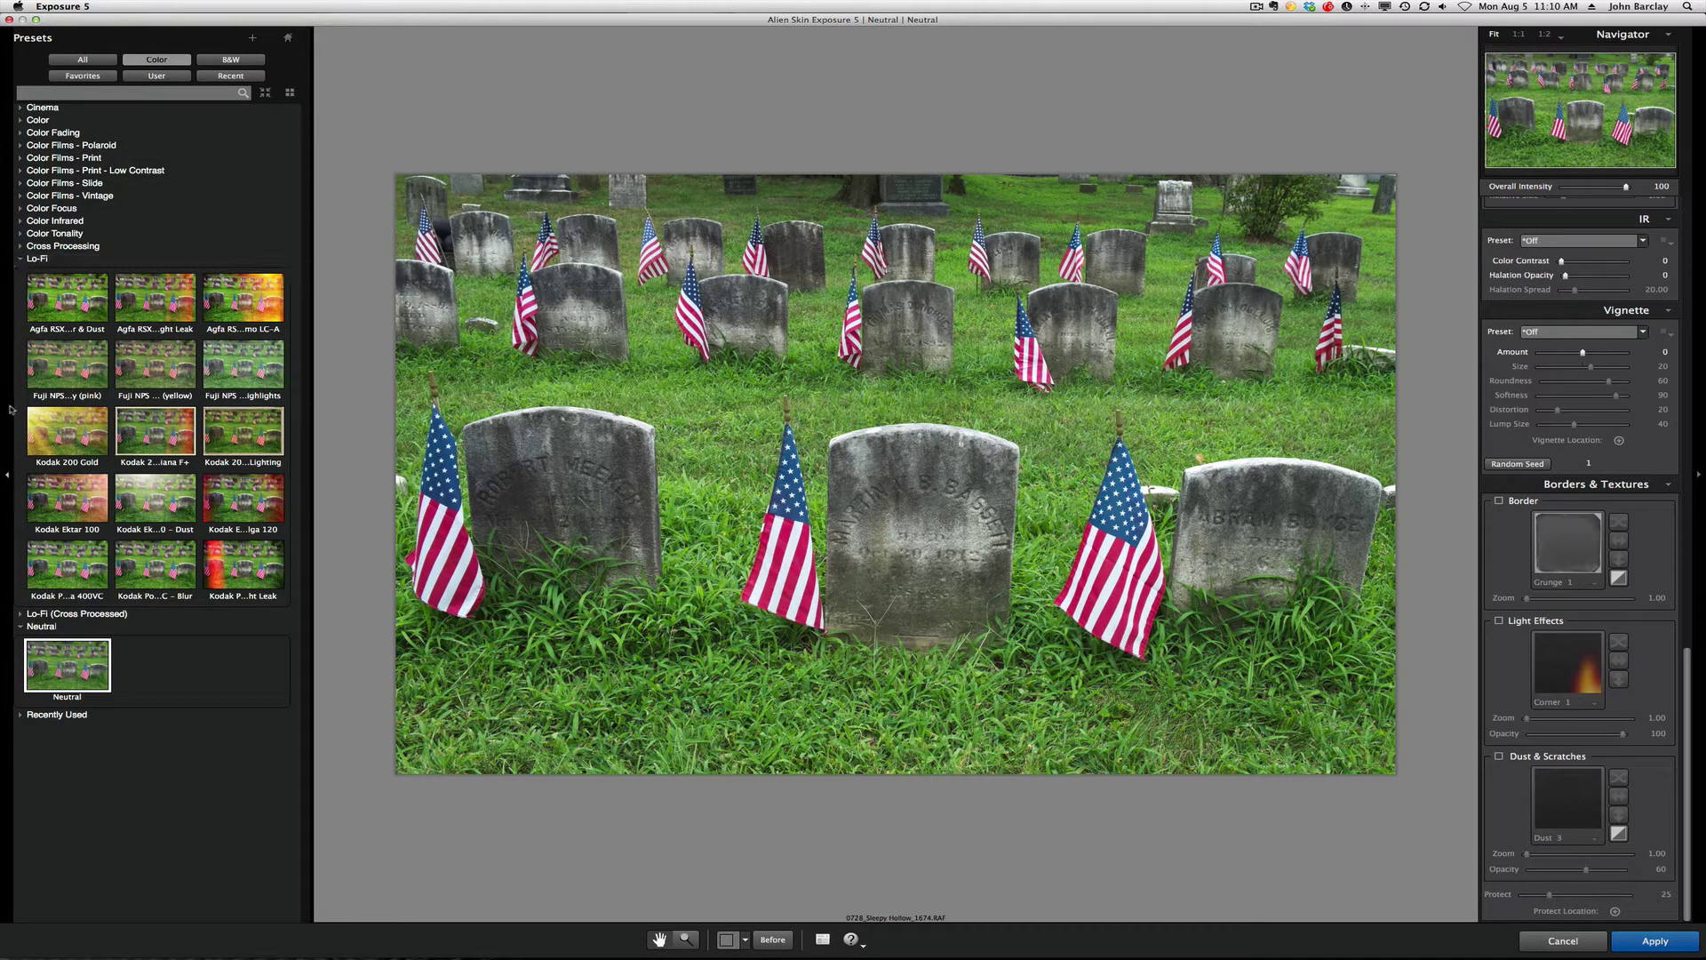
click(58, 428)
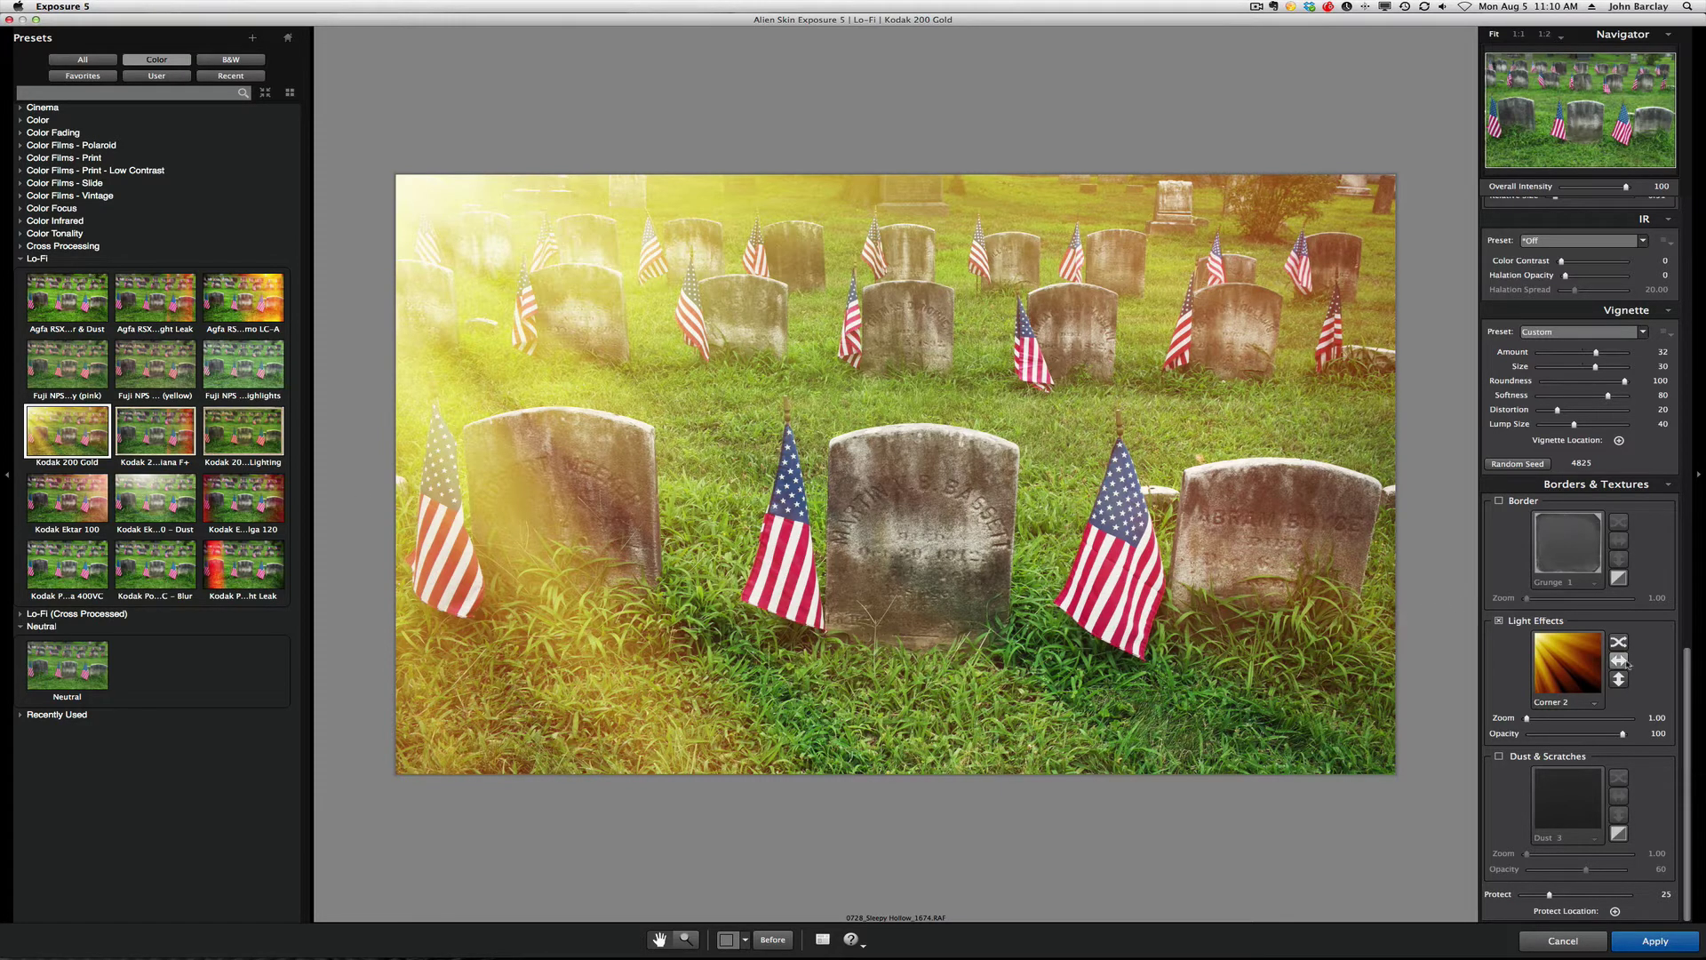
- Flip the light leak horizontally and vertically, leaving it warm at the top-left
click(1619, 660)
click(1620, 660)
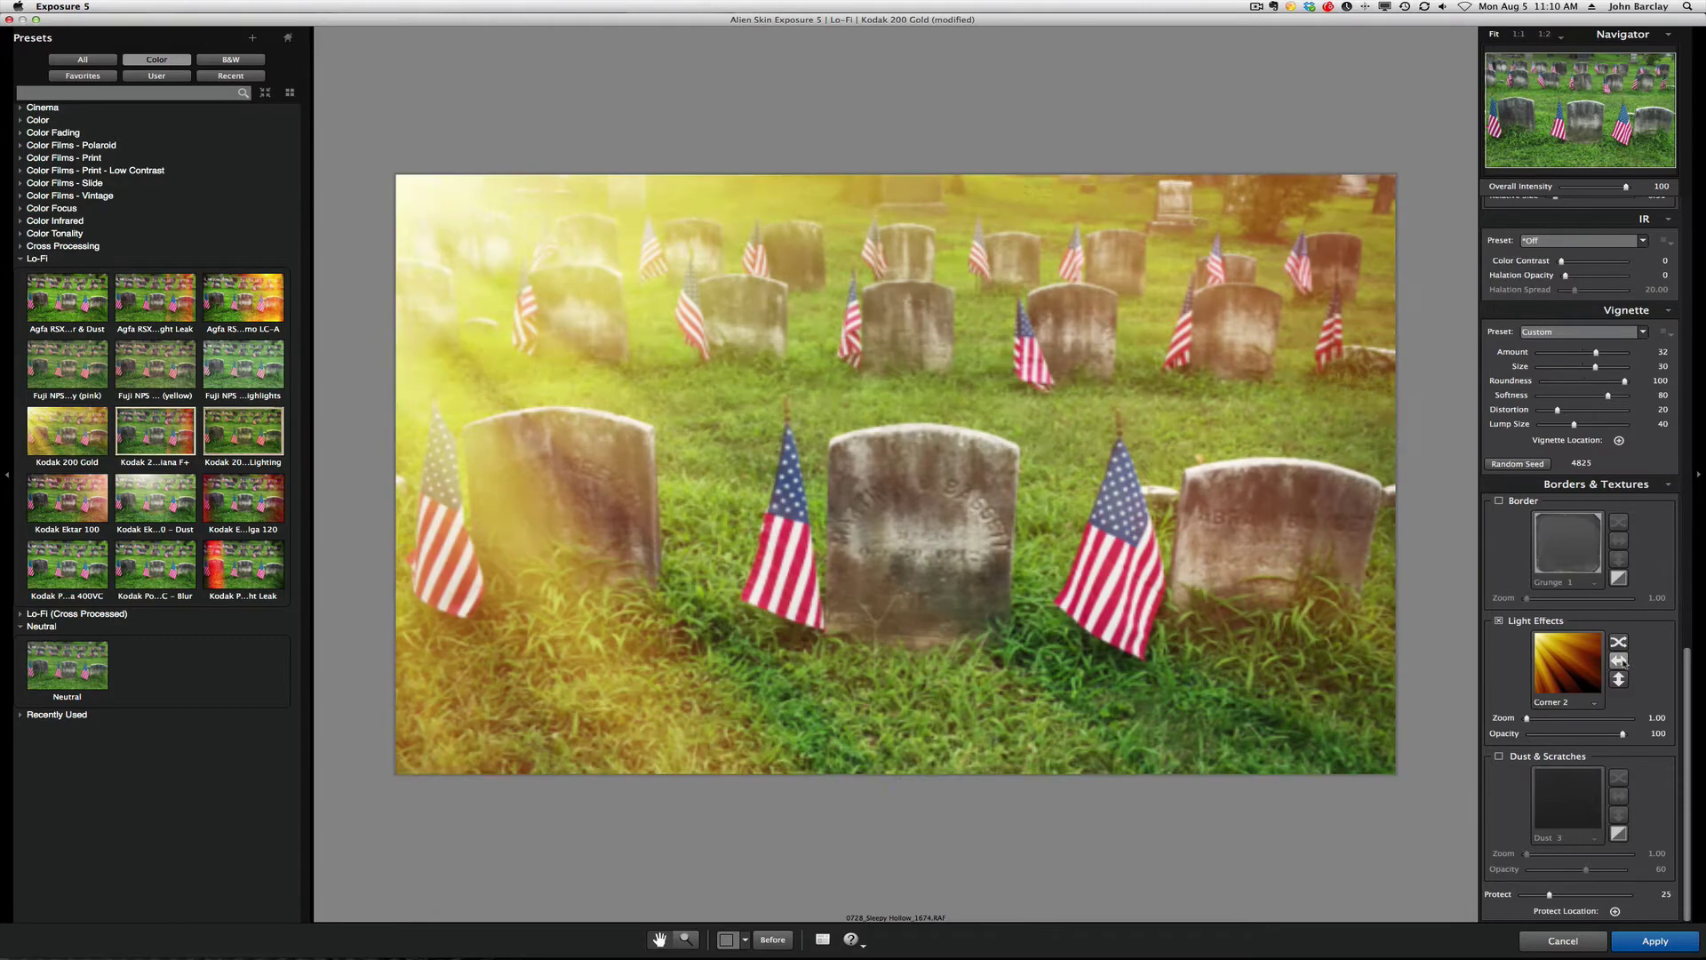
click(1620, 679)
click(1620, 679)
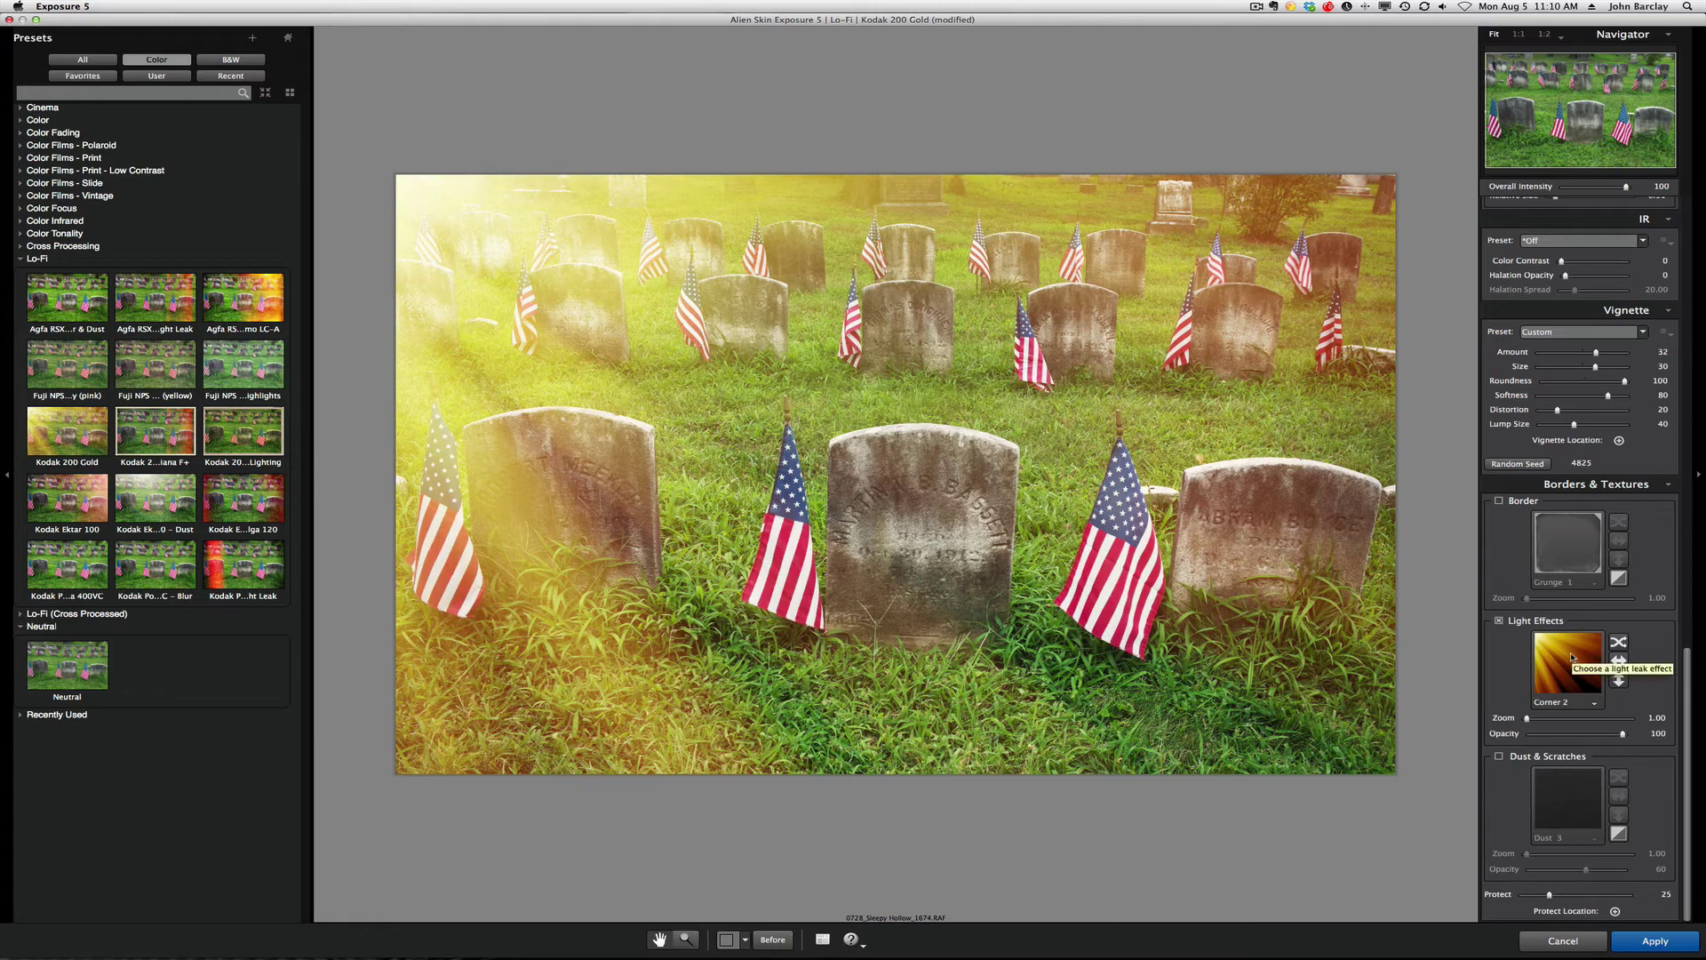
- Browse the light-leak effect categories and apply the warm Corner 2 sun flare
click(1572, 658)
click(1369, 480)
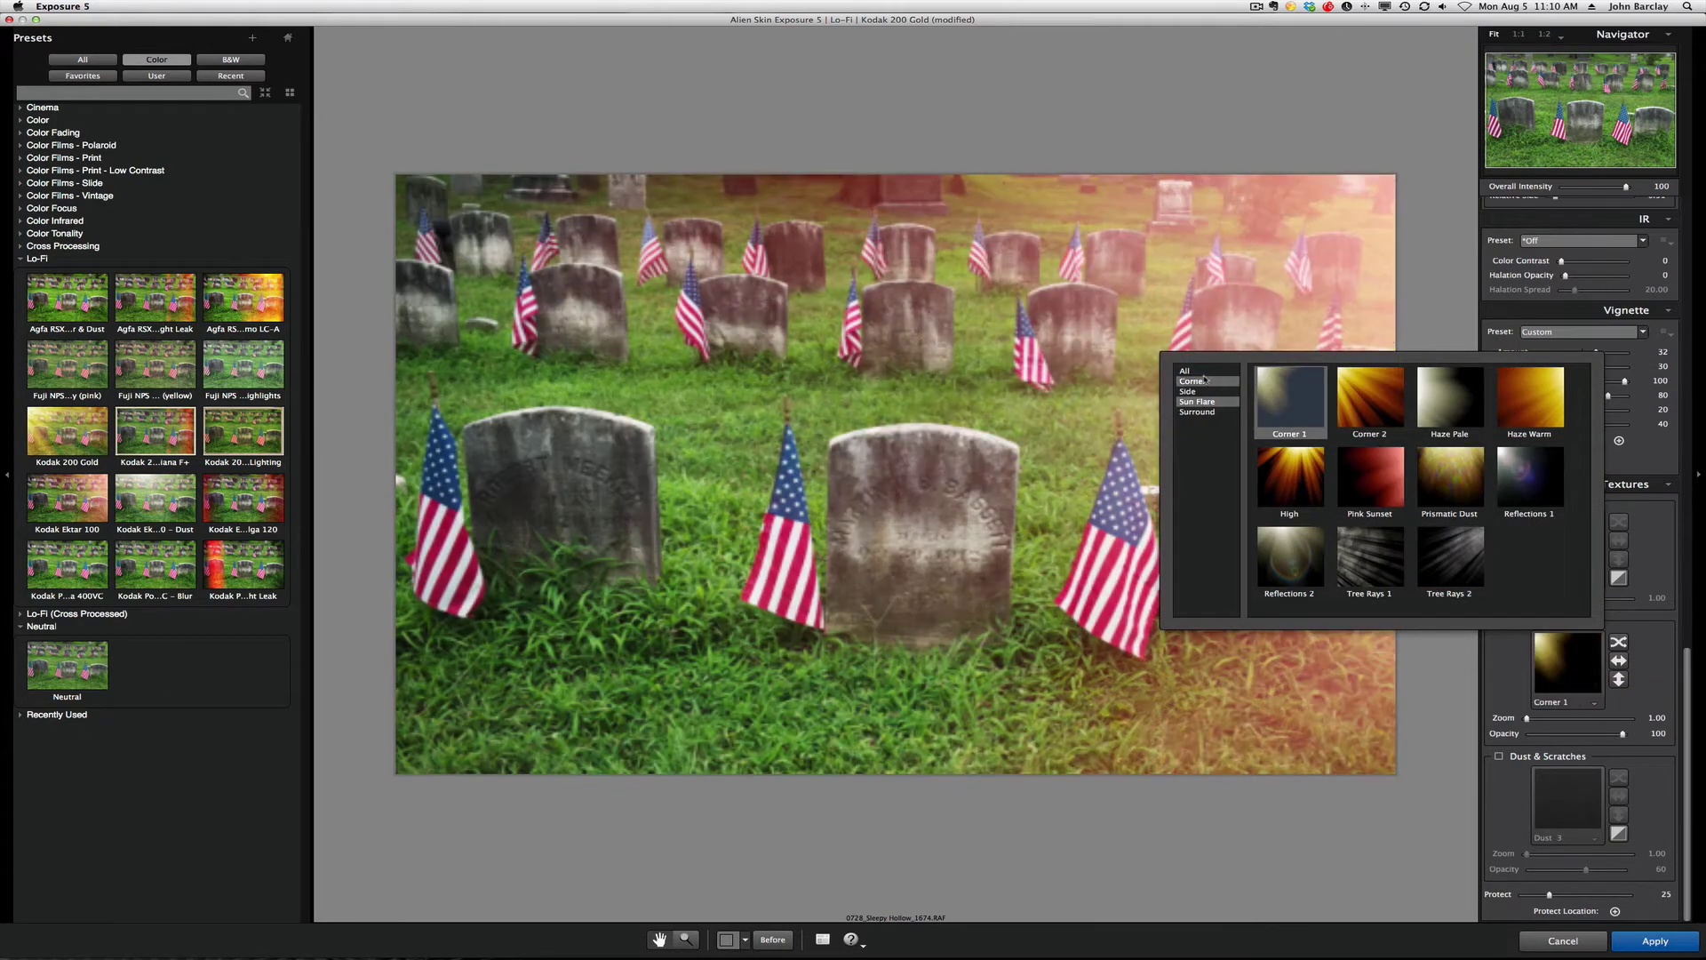
click(1289, 398)
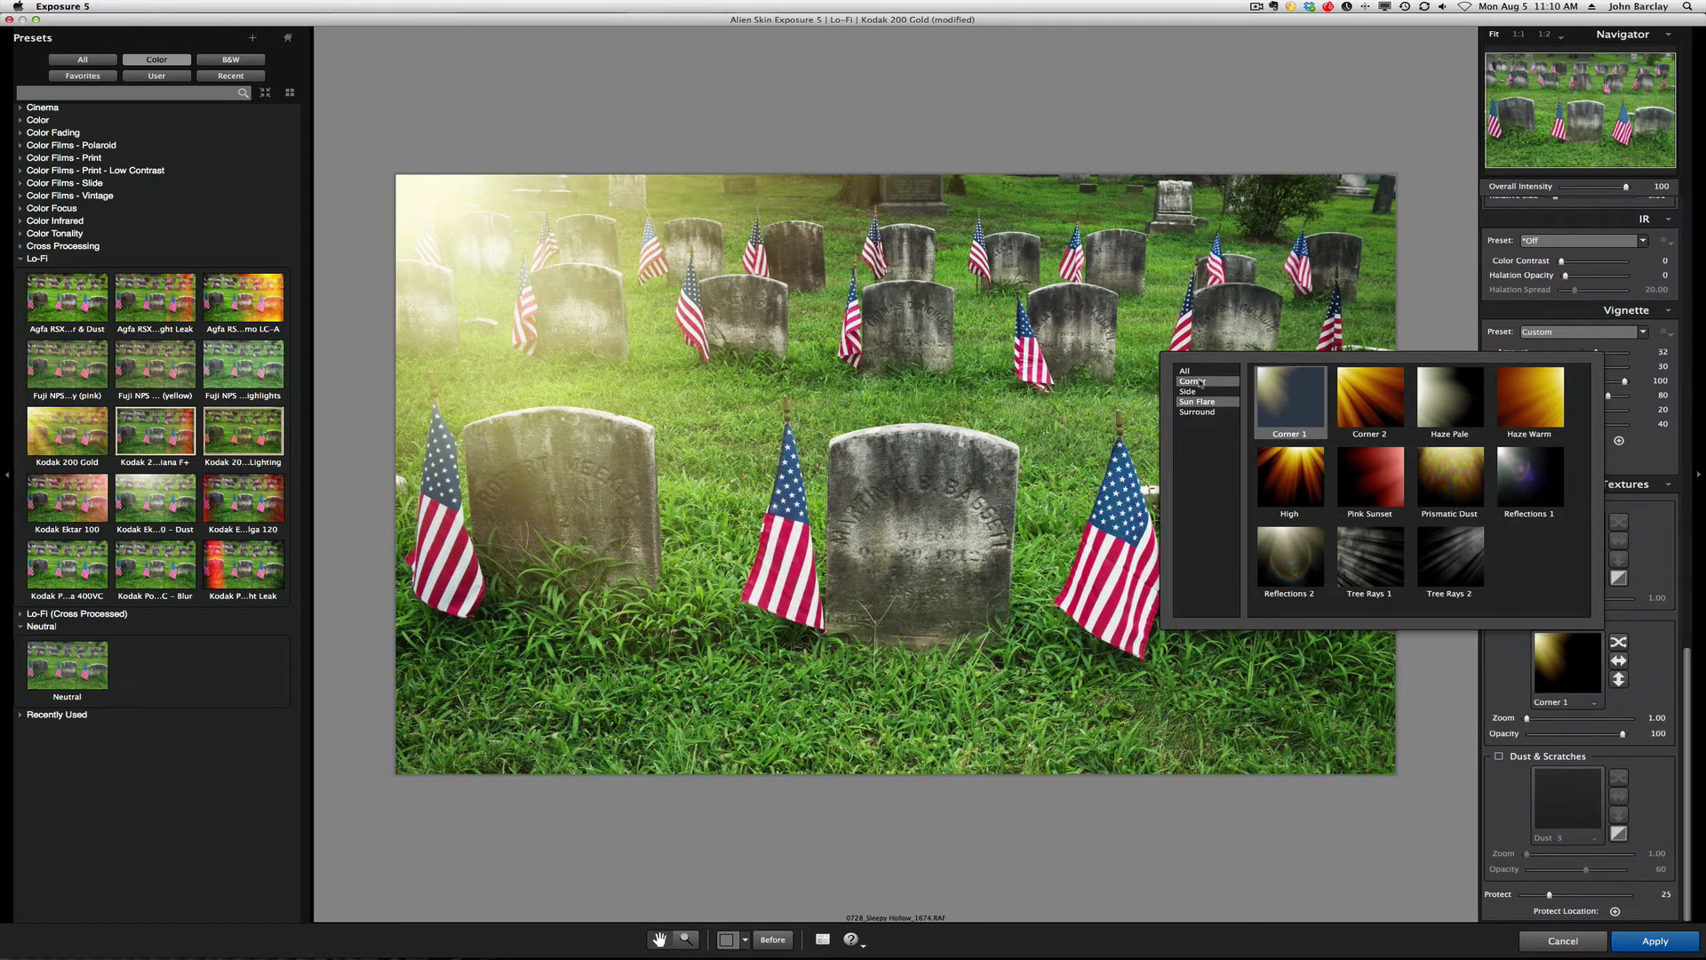
click(1190, 392)
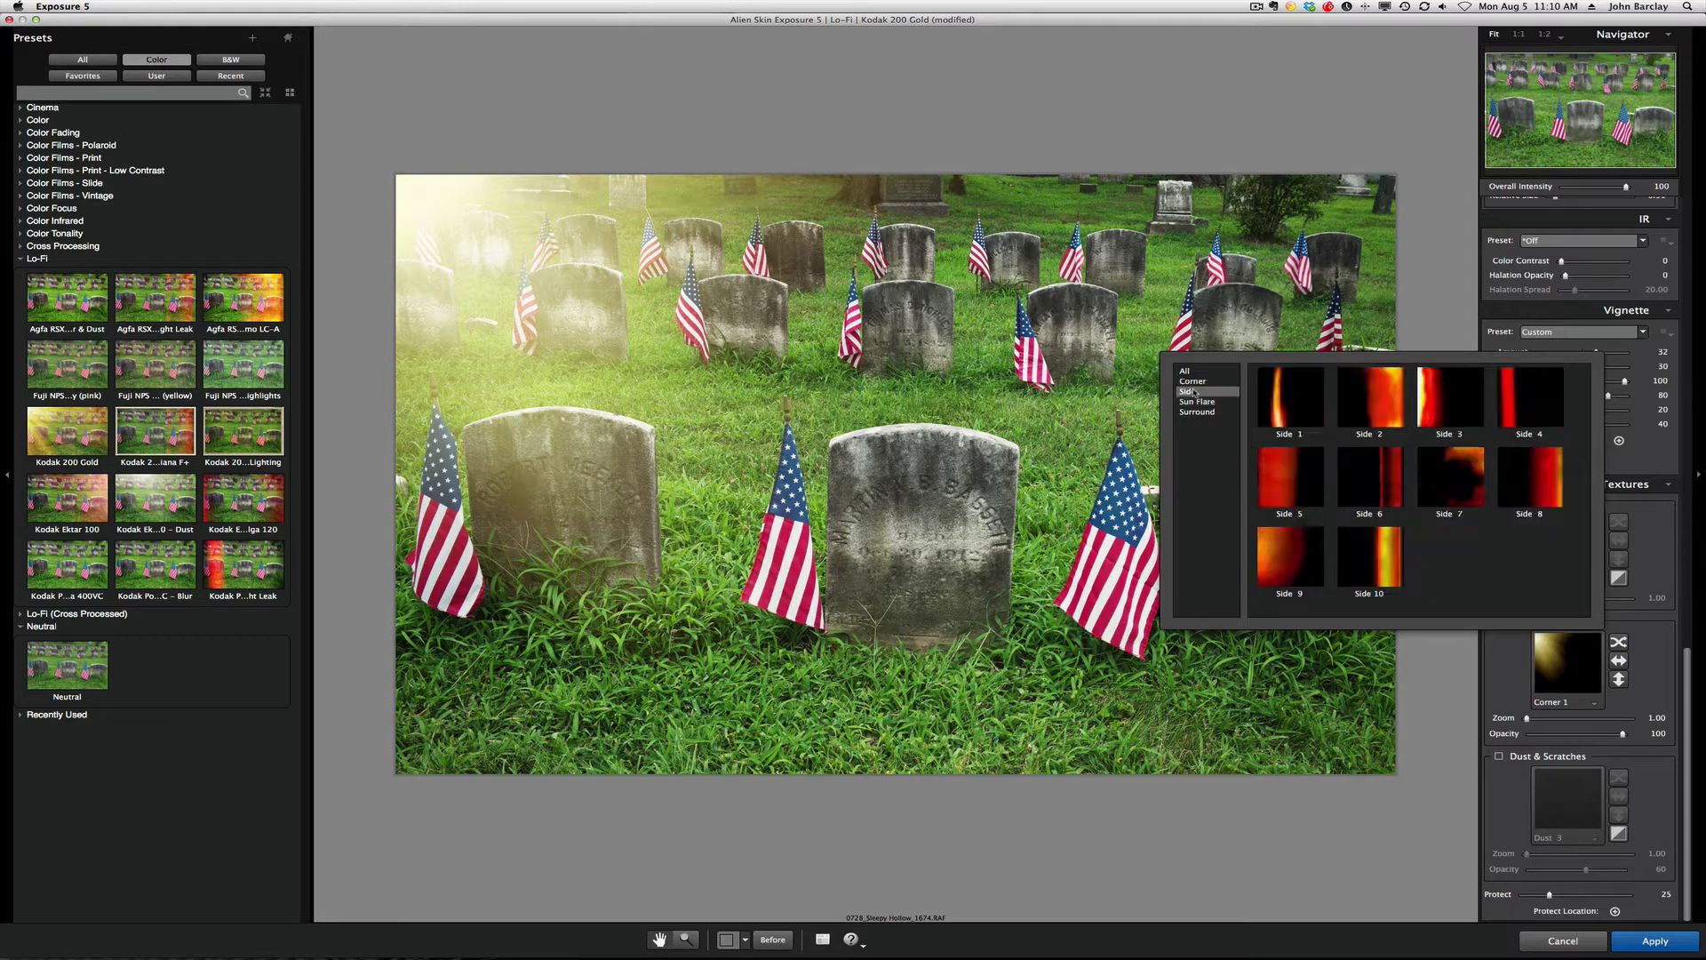
click(1192, 381)
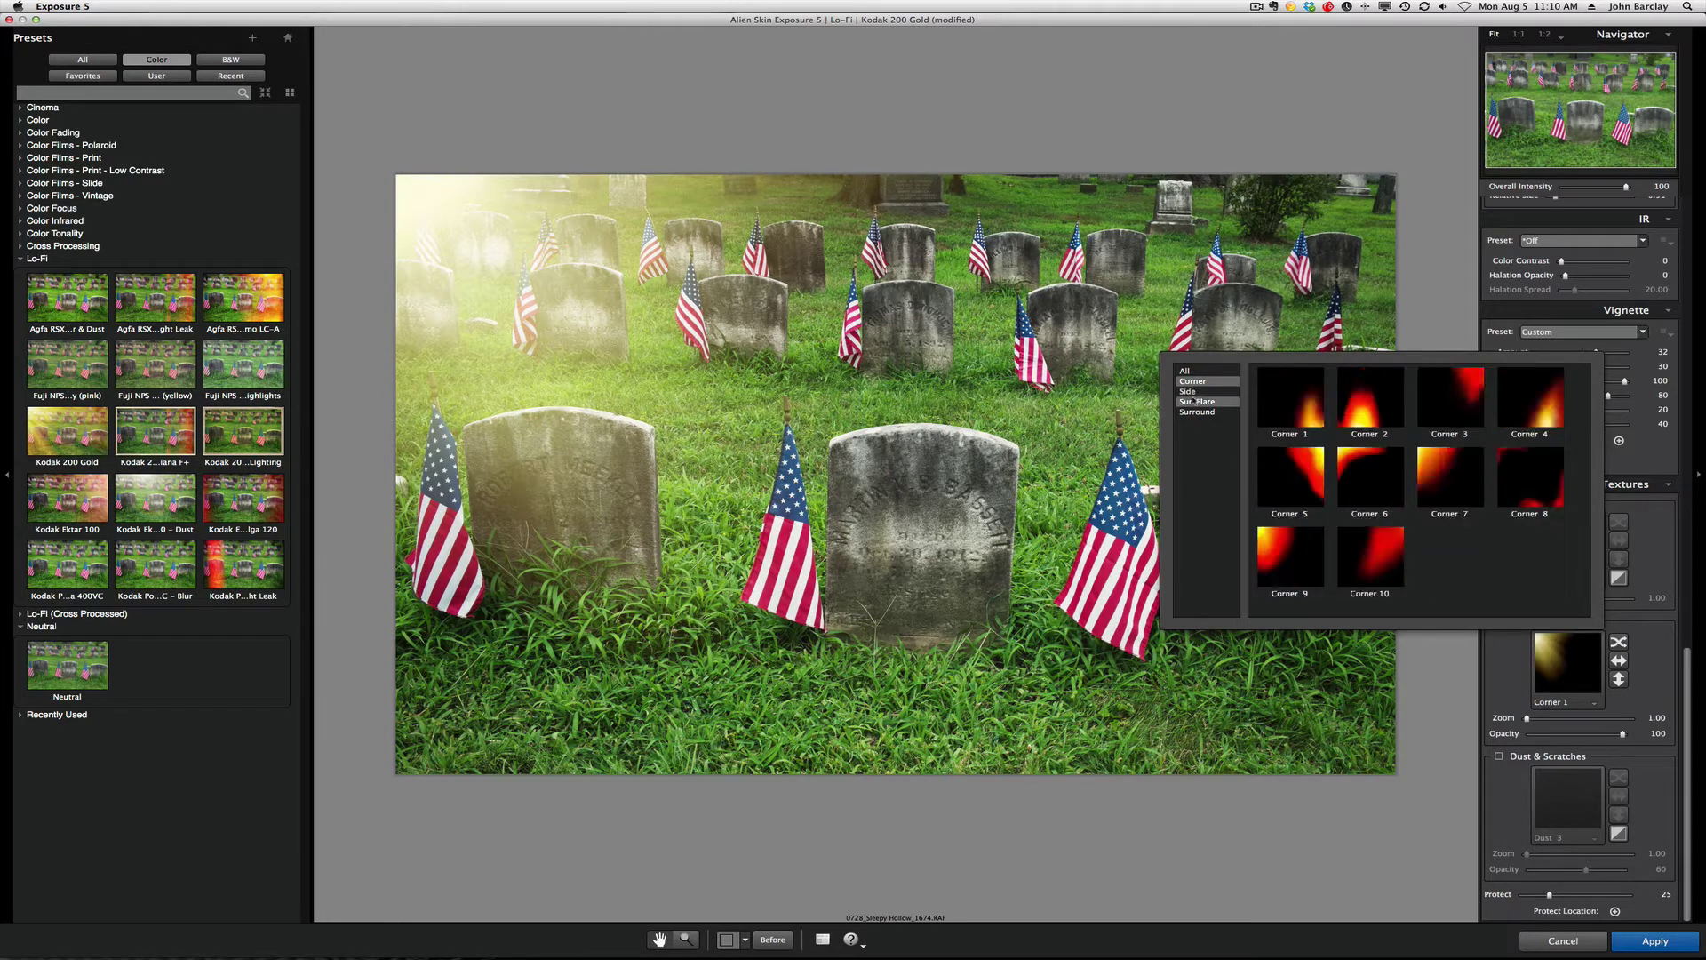
click(1194, 403)
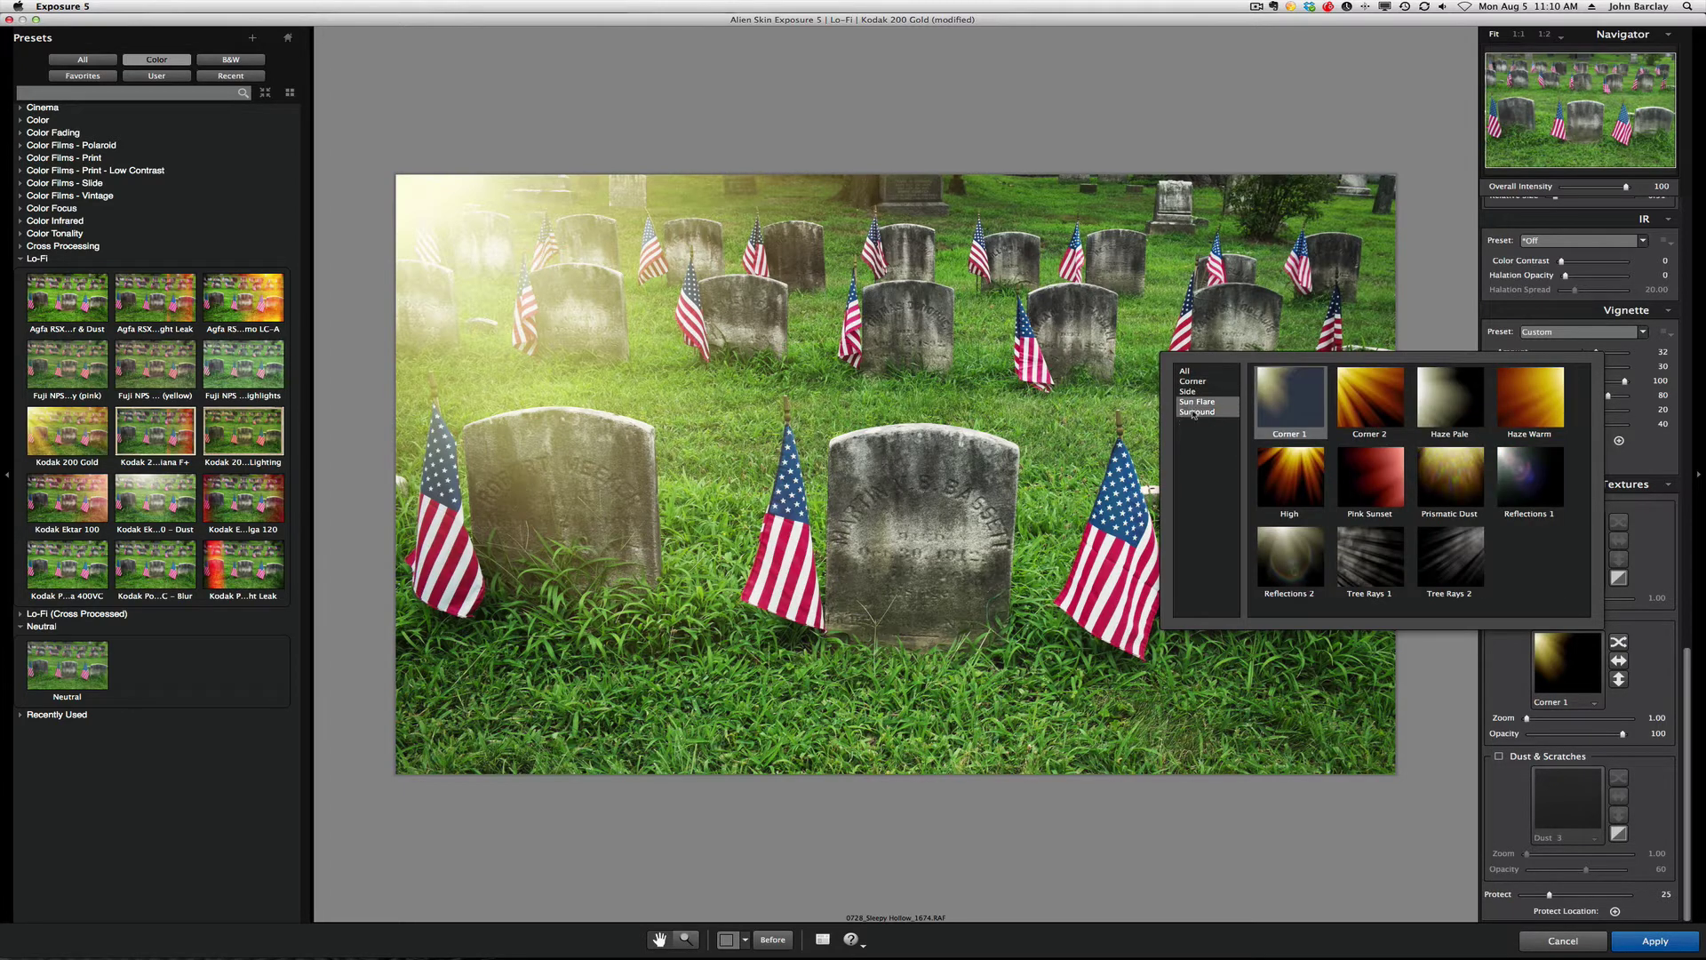
click(1194, 413)
click(1193, 402)
click(1369, 400)
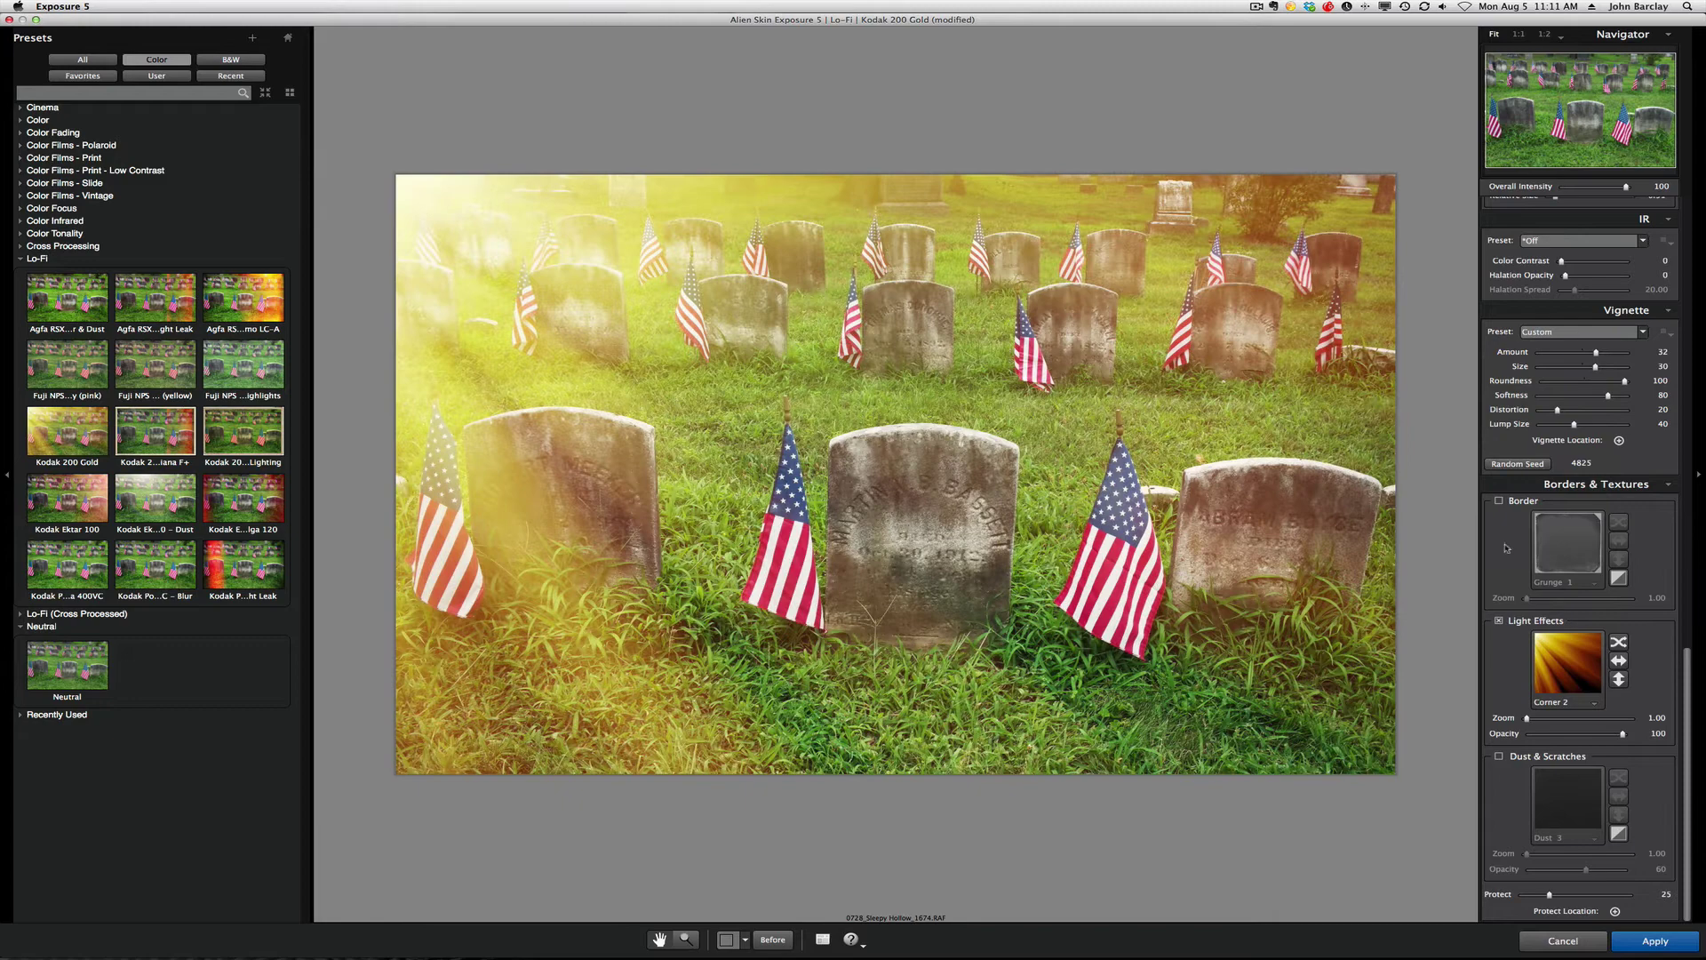
- Try the High flare, switch back to Corner 2, and set zoom to 1.22
click(1548, 652)
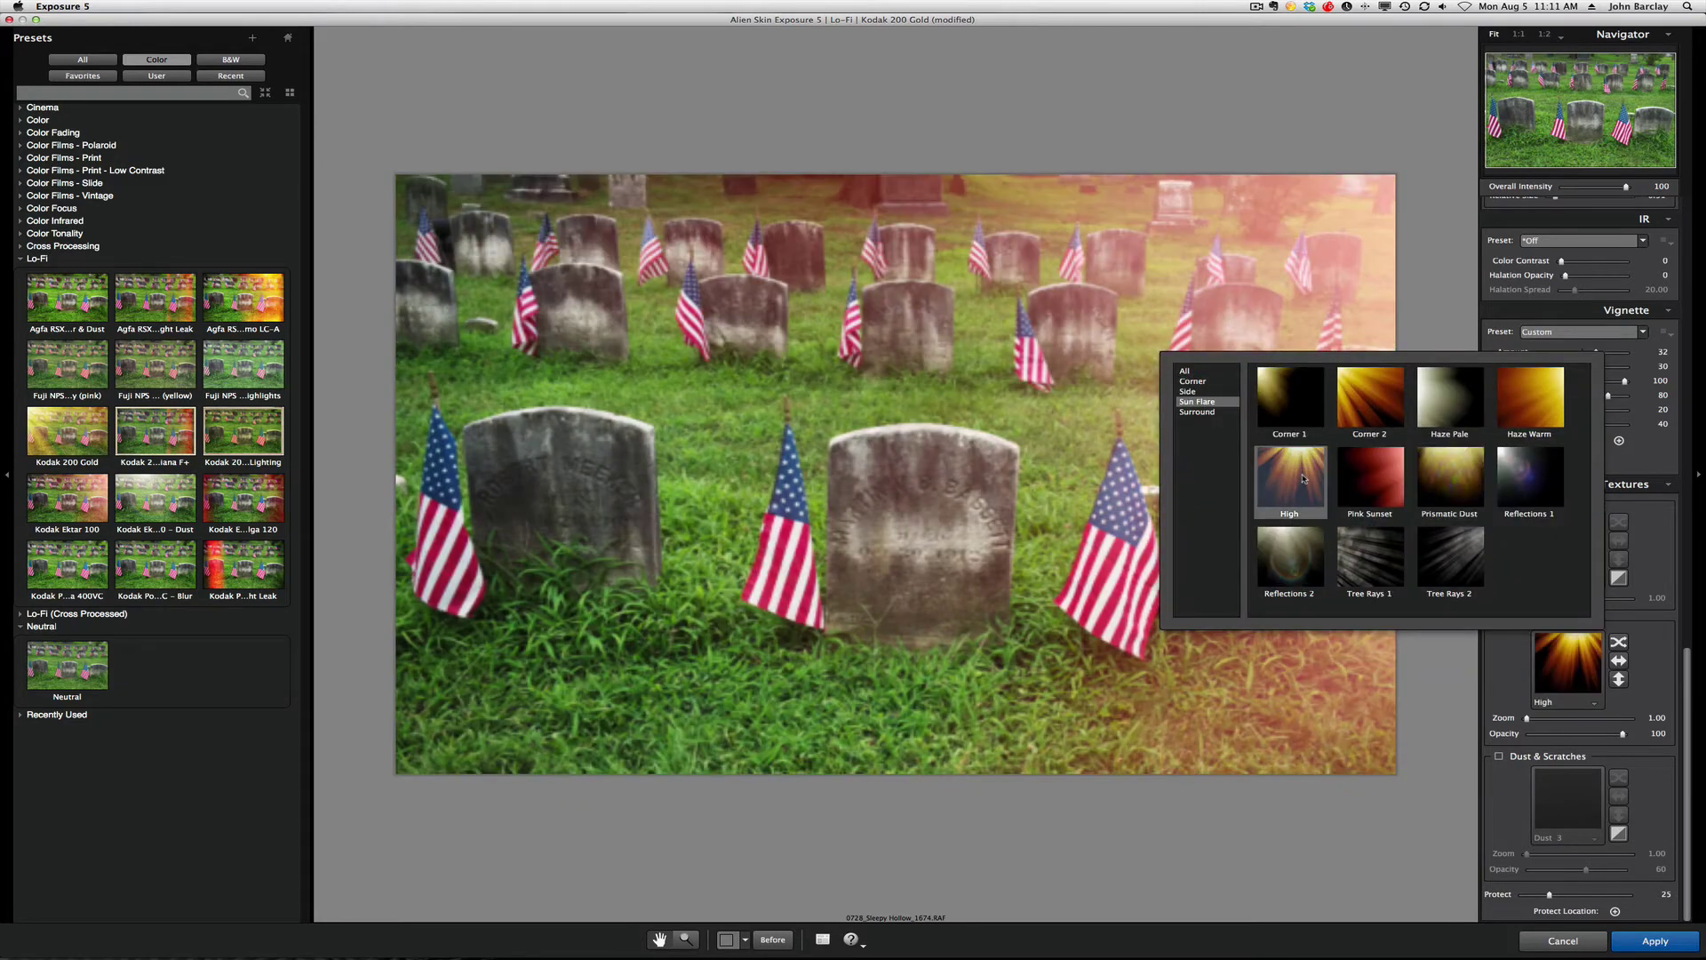
click(1300, 475)
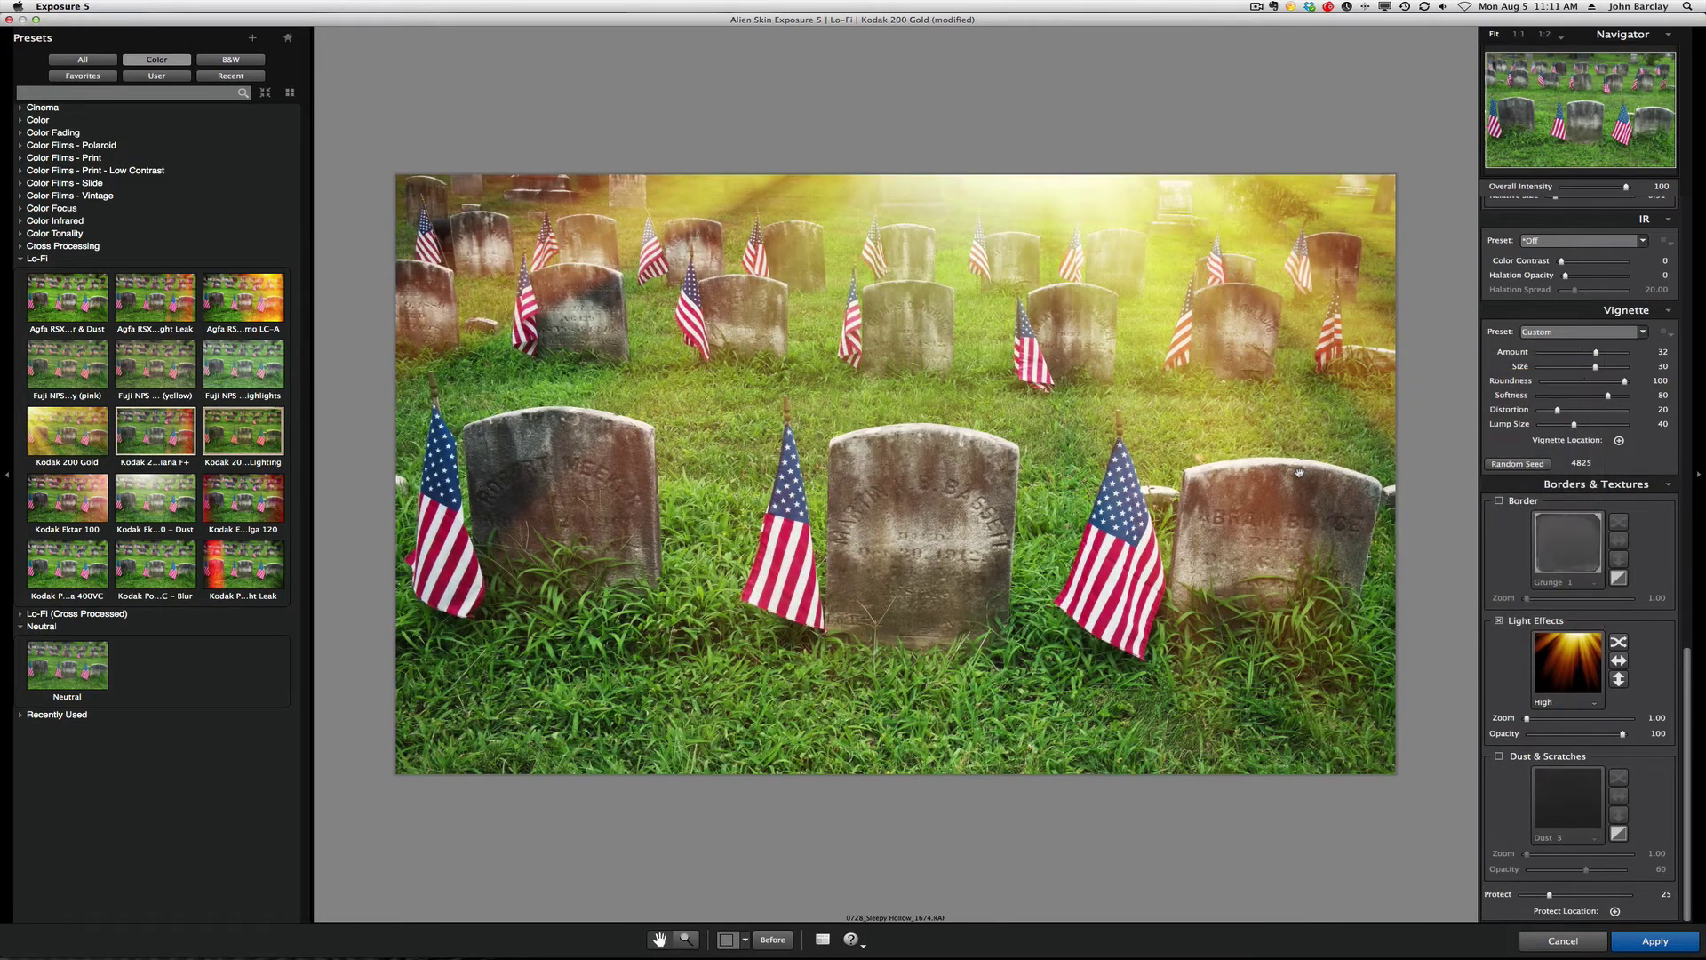
click(1558, 644)
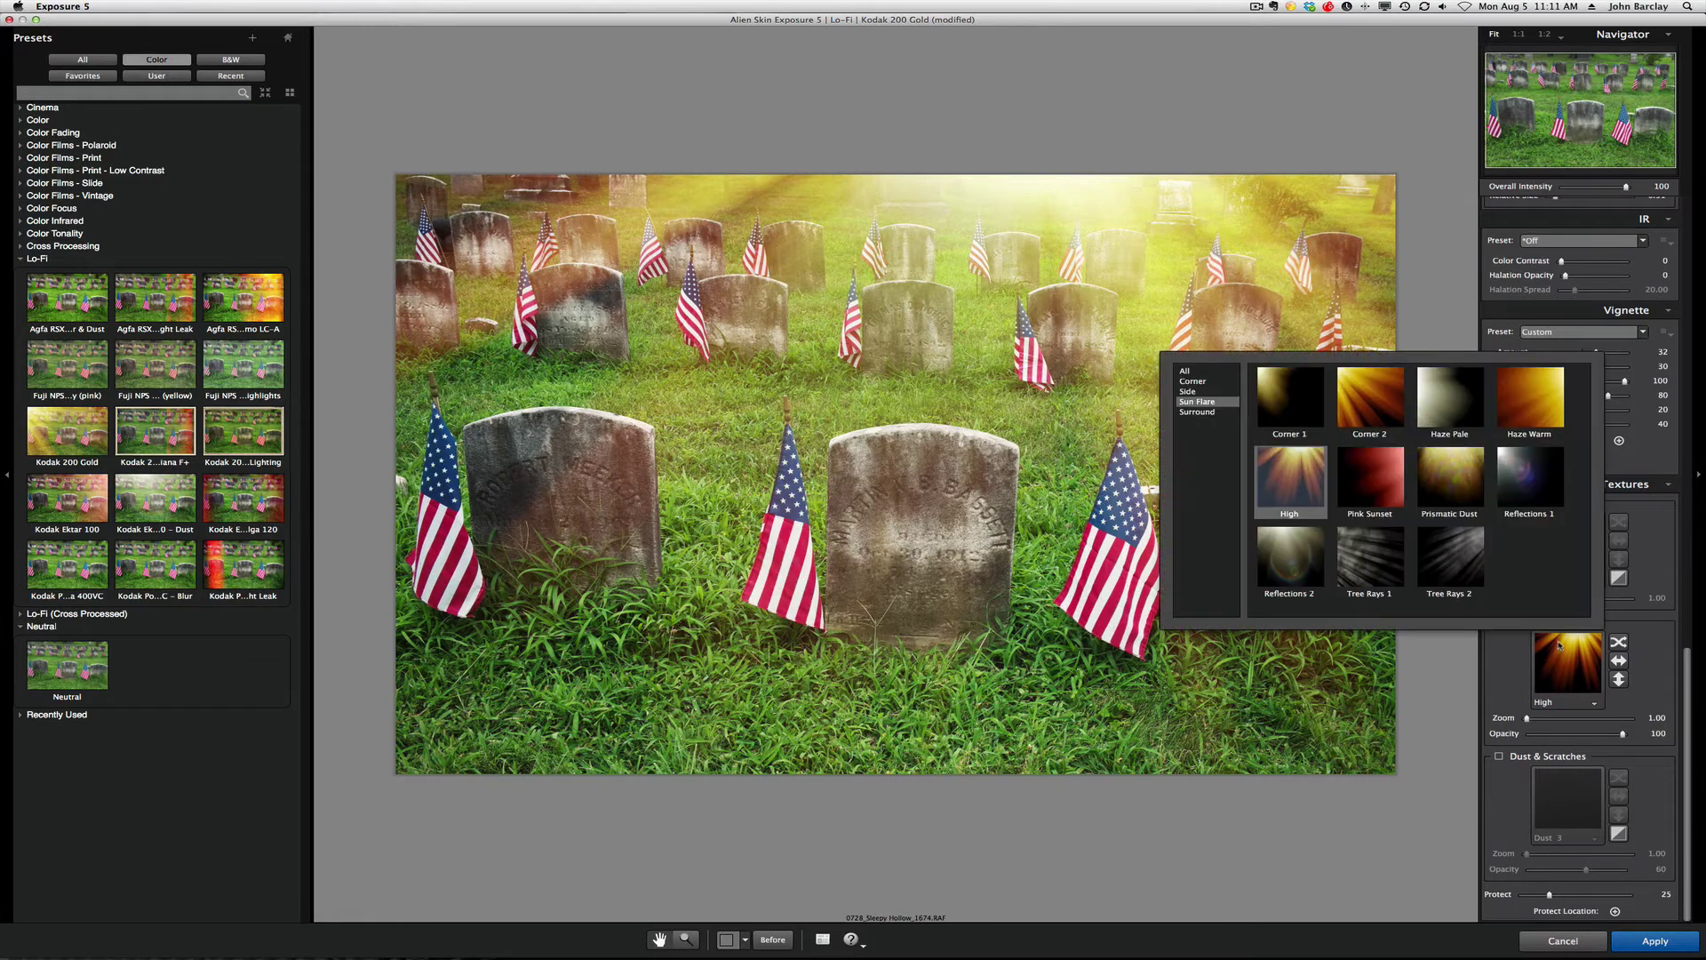
click(1370, 399)
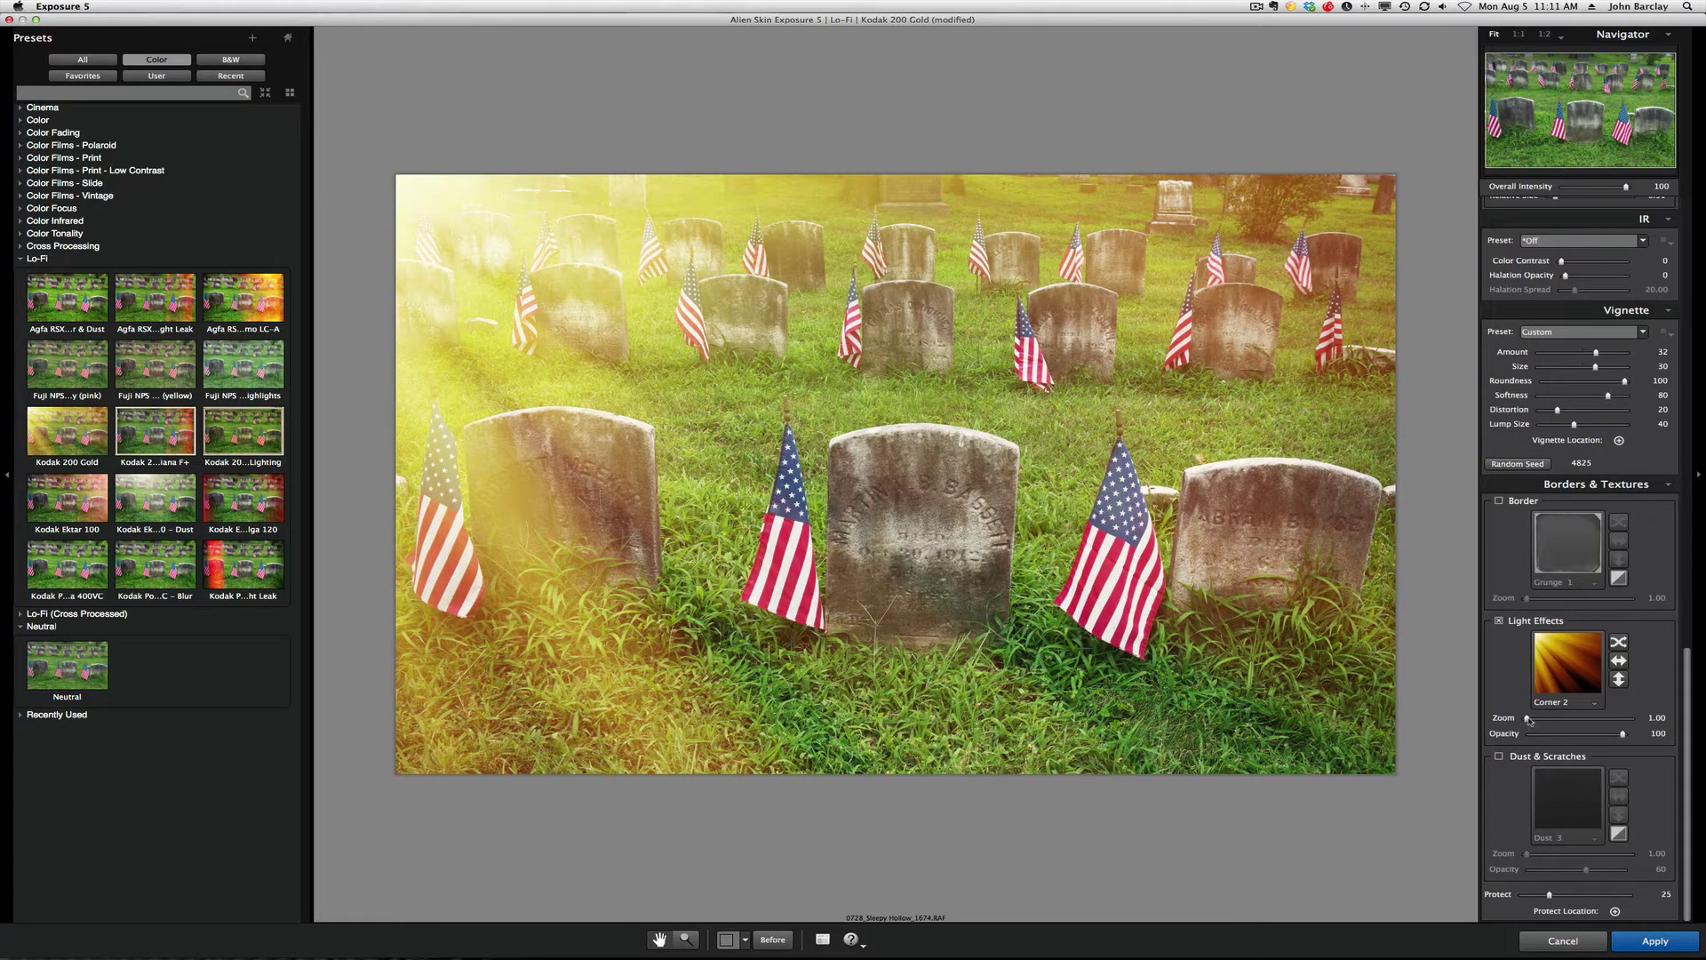
drag(1527, 719, 1622, 736)
- Reset to Neutral, compare B&W Infrared presets, and apply Kodak HIE - Halation Off
click(285, 39)
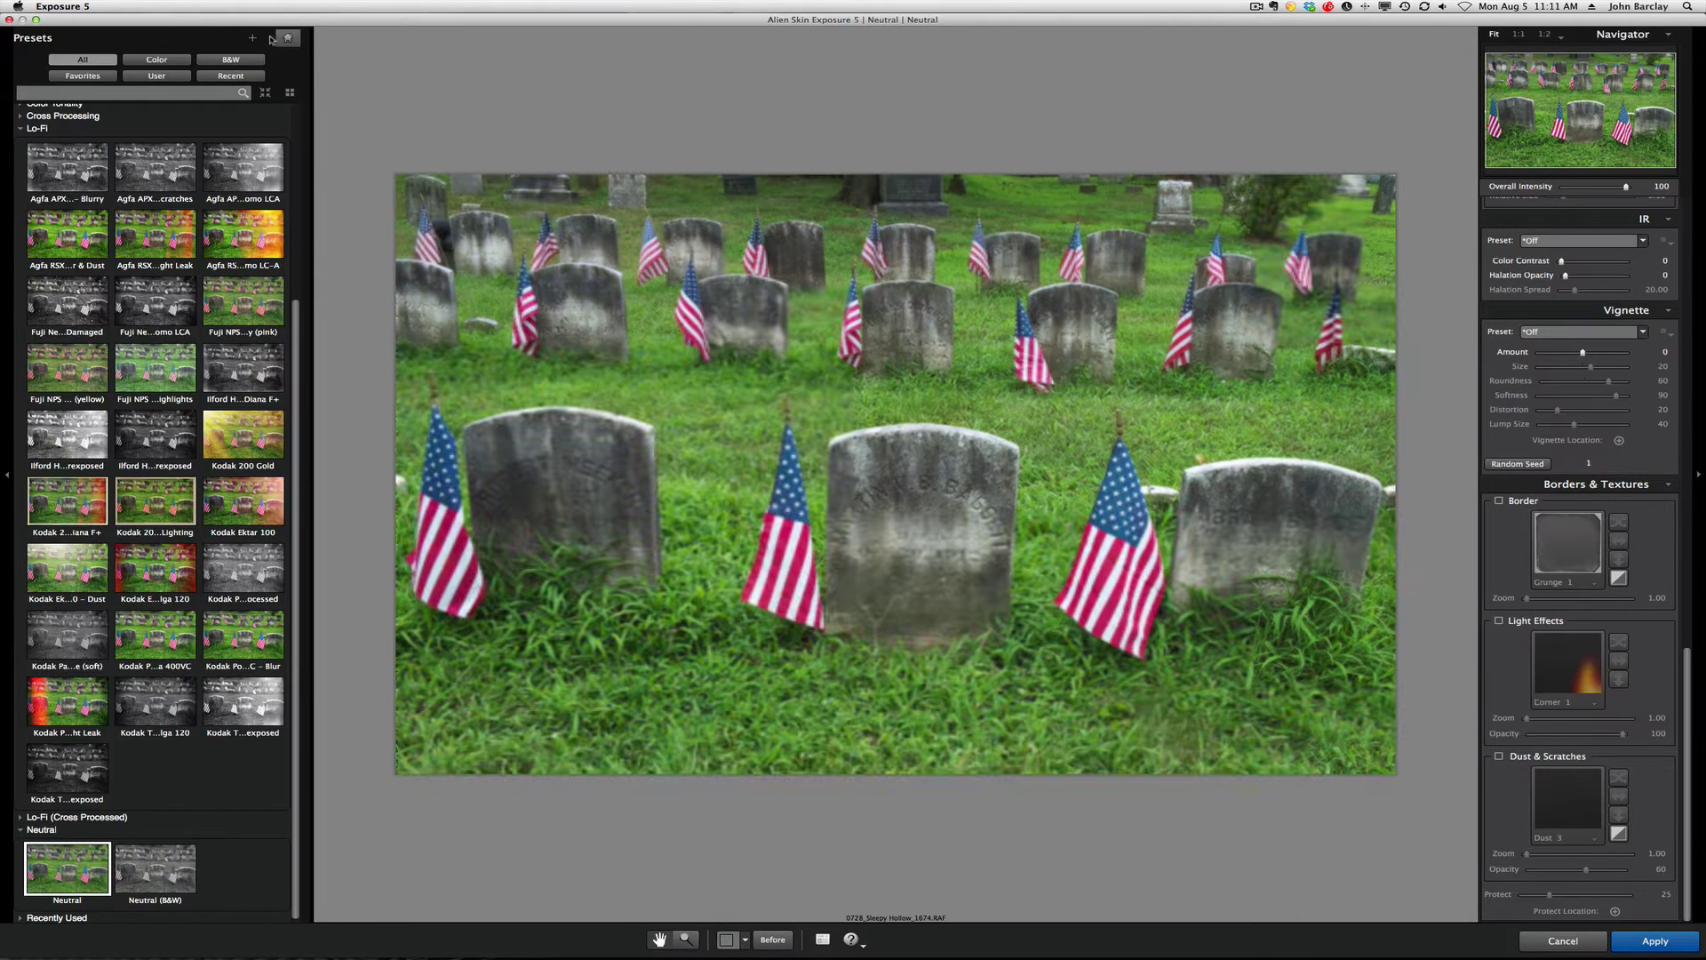
click(215, 61)
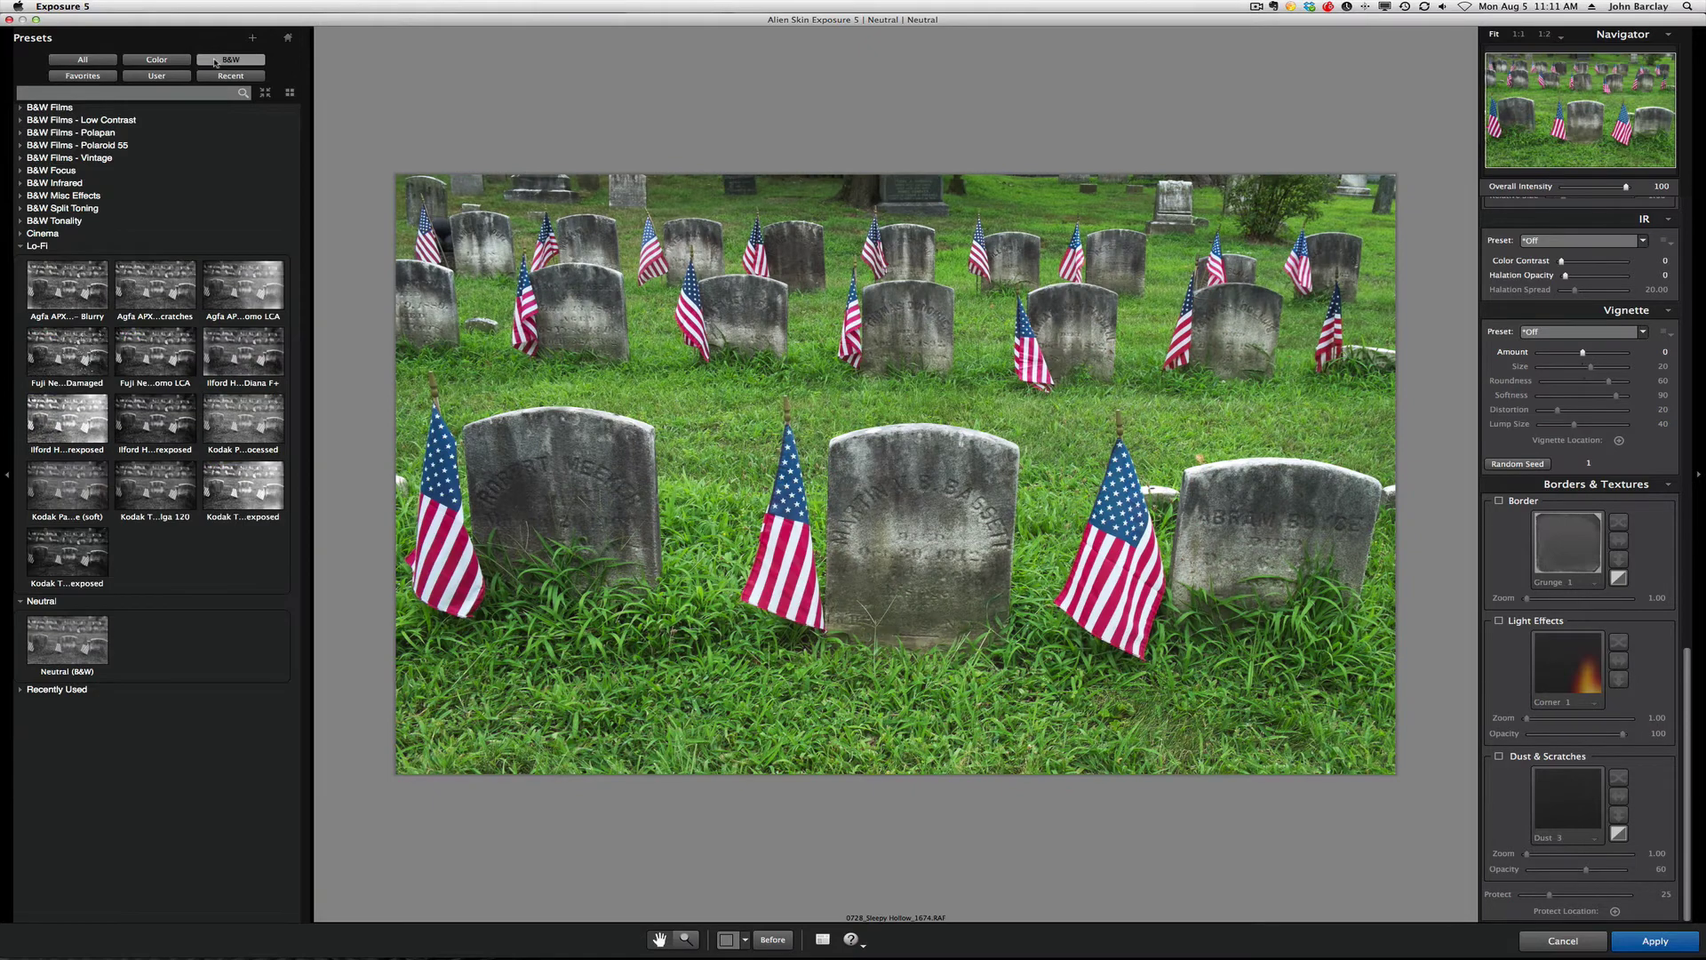
click(21, 183)
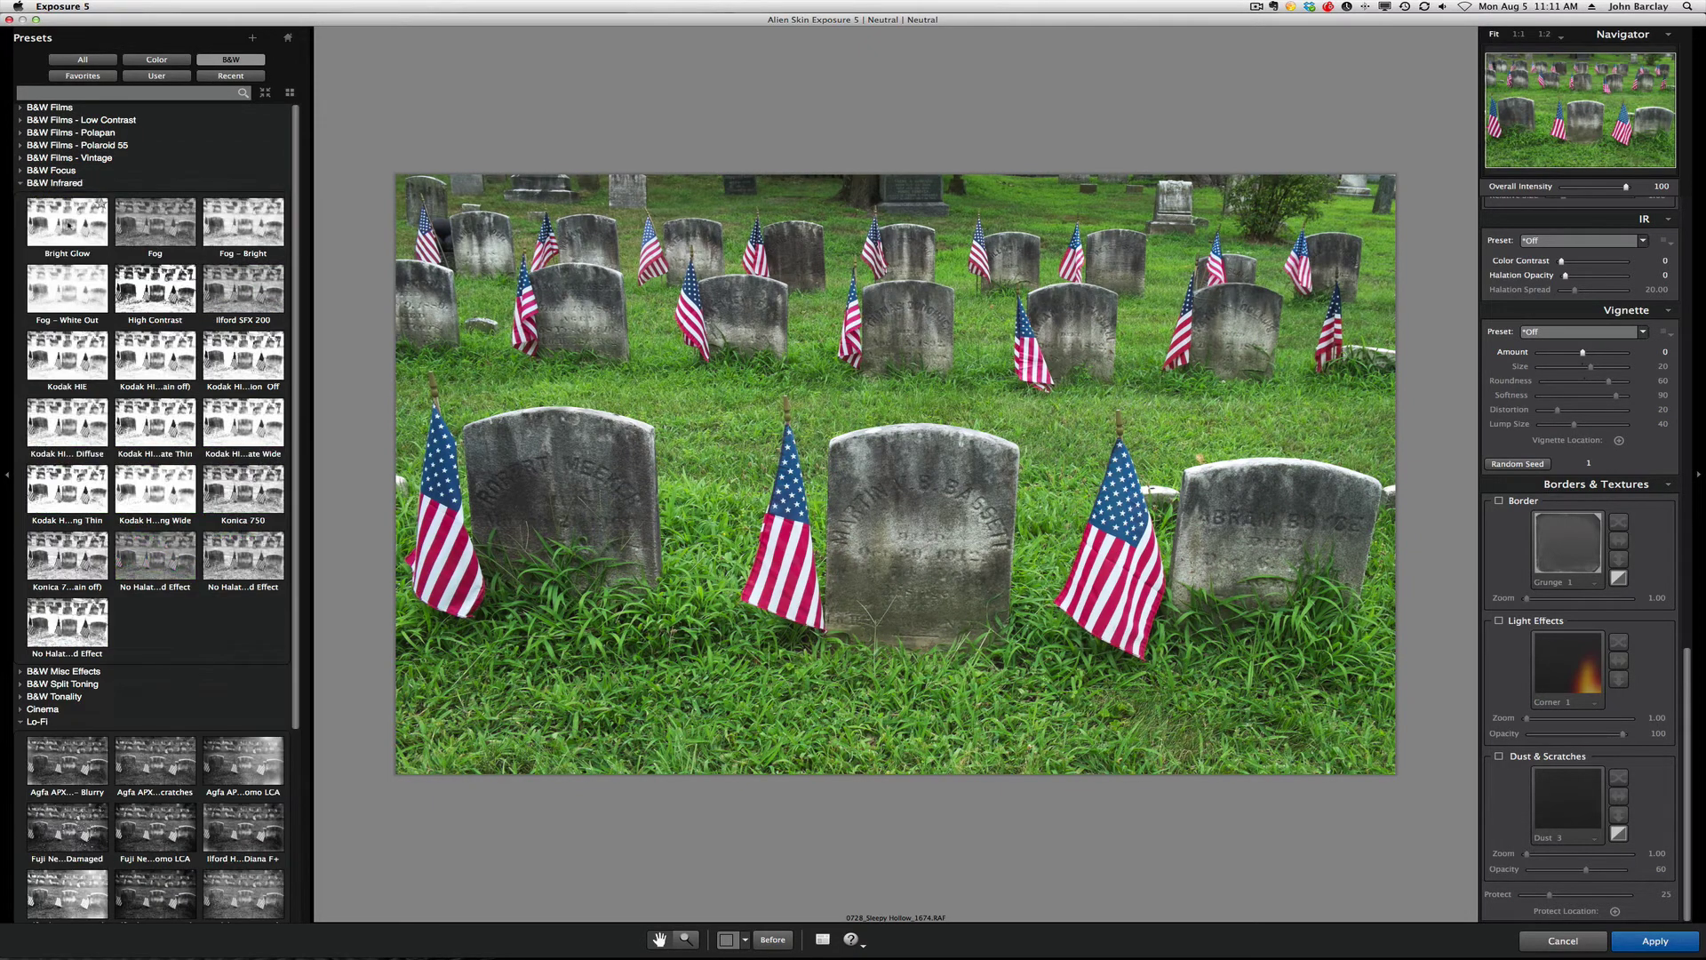
click(70, 225)
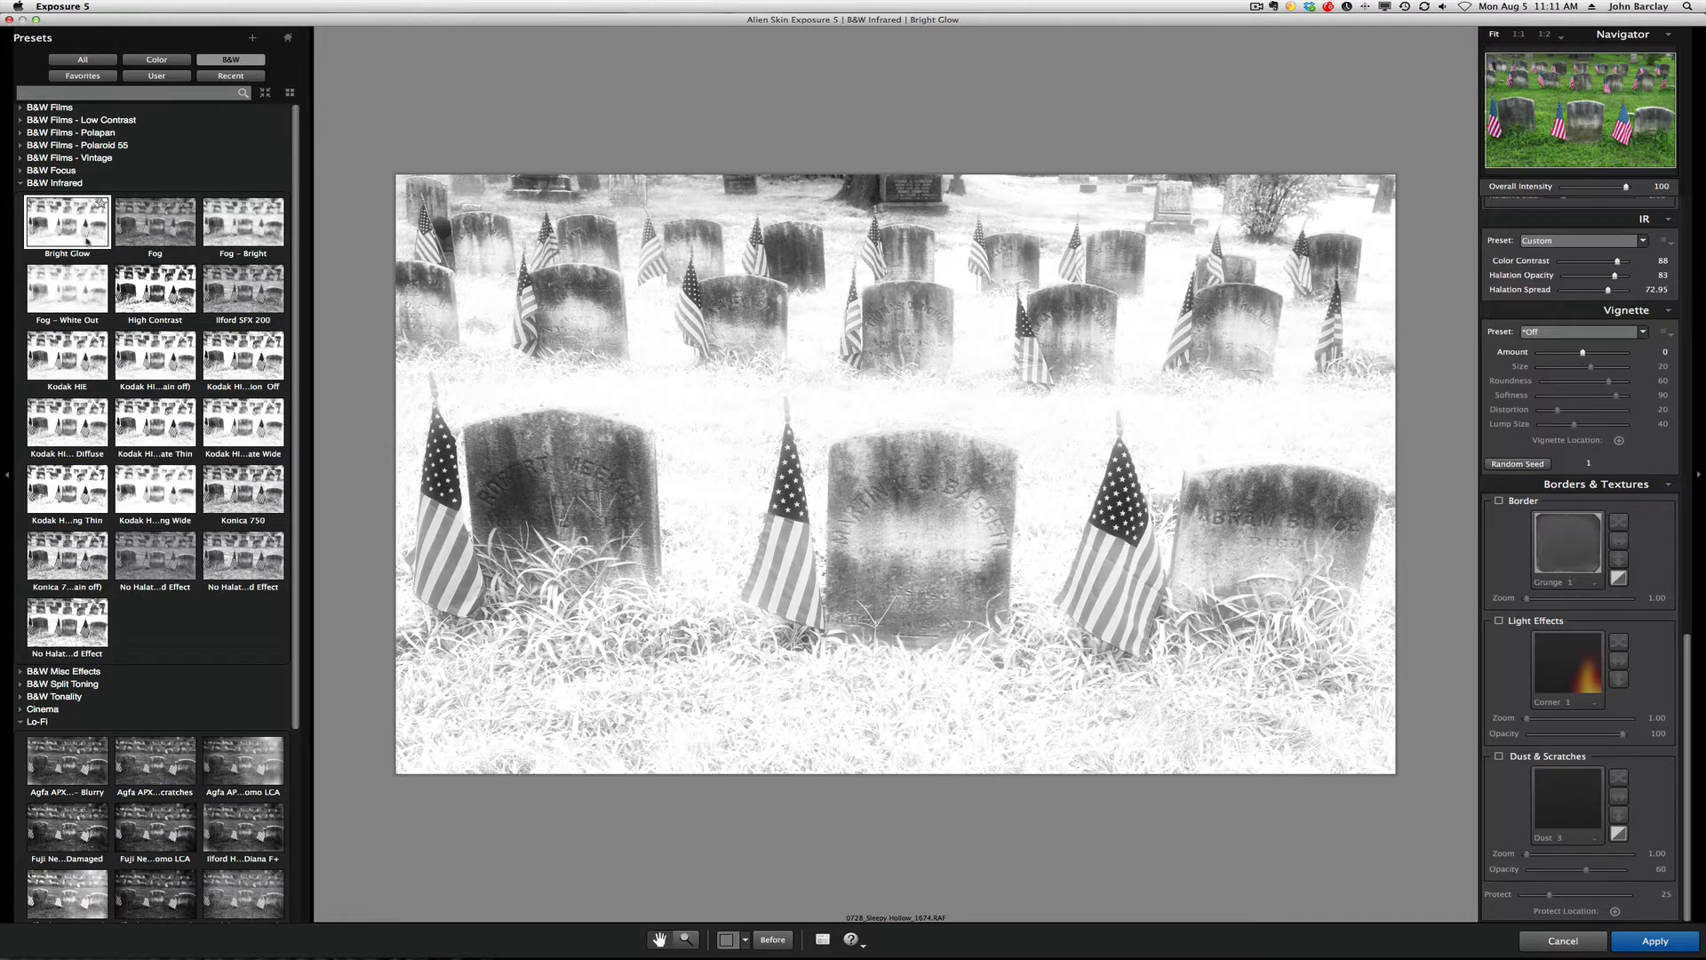
click(148, 289)
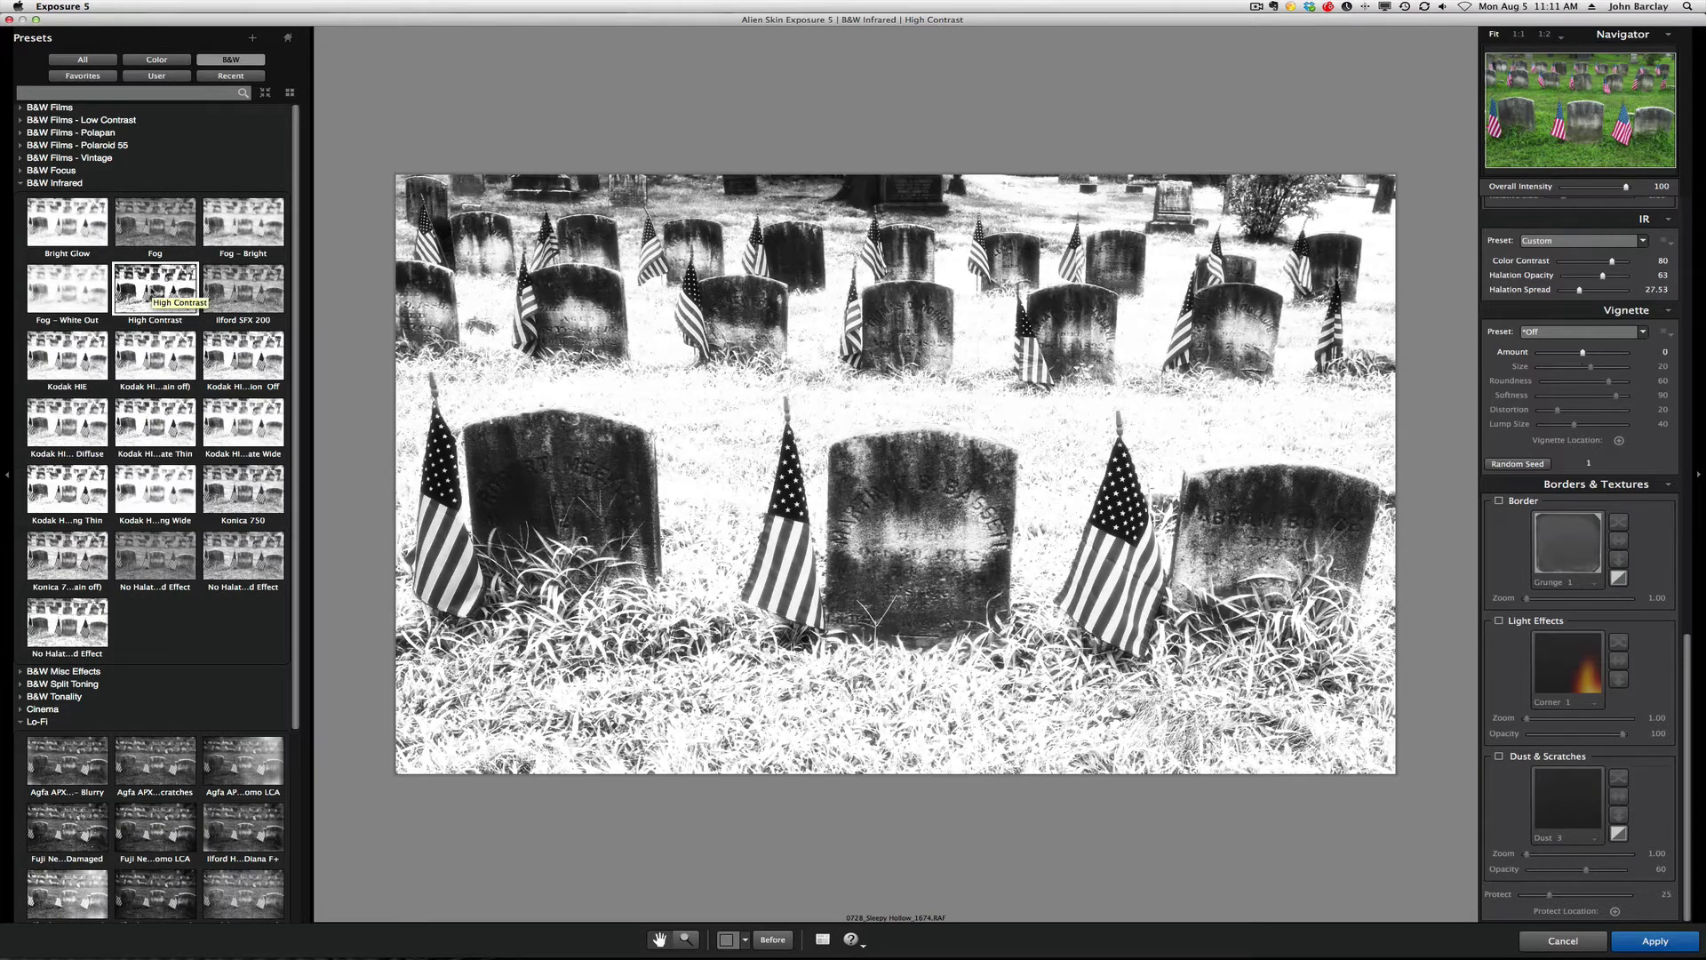
click(151, 355)
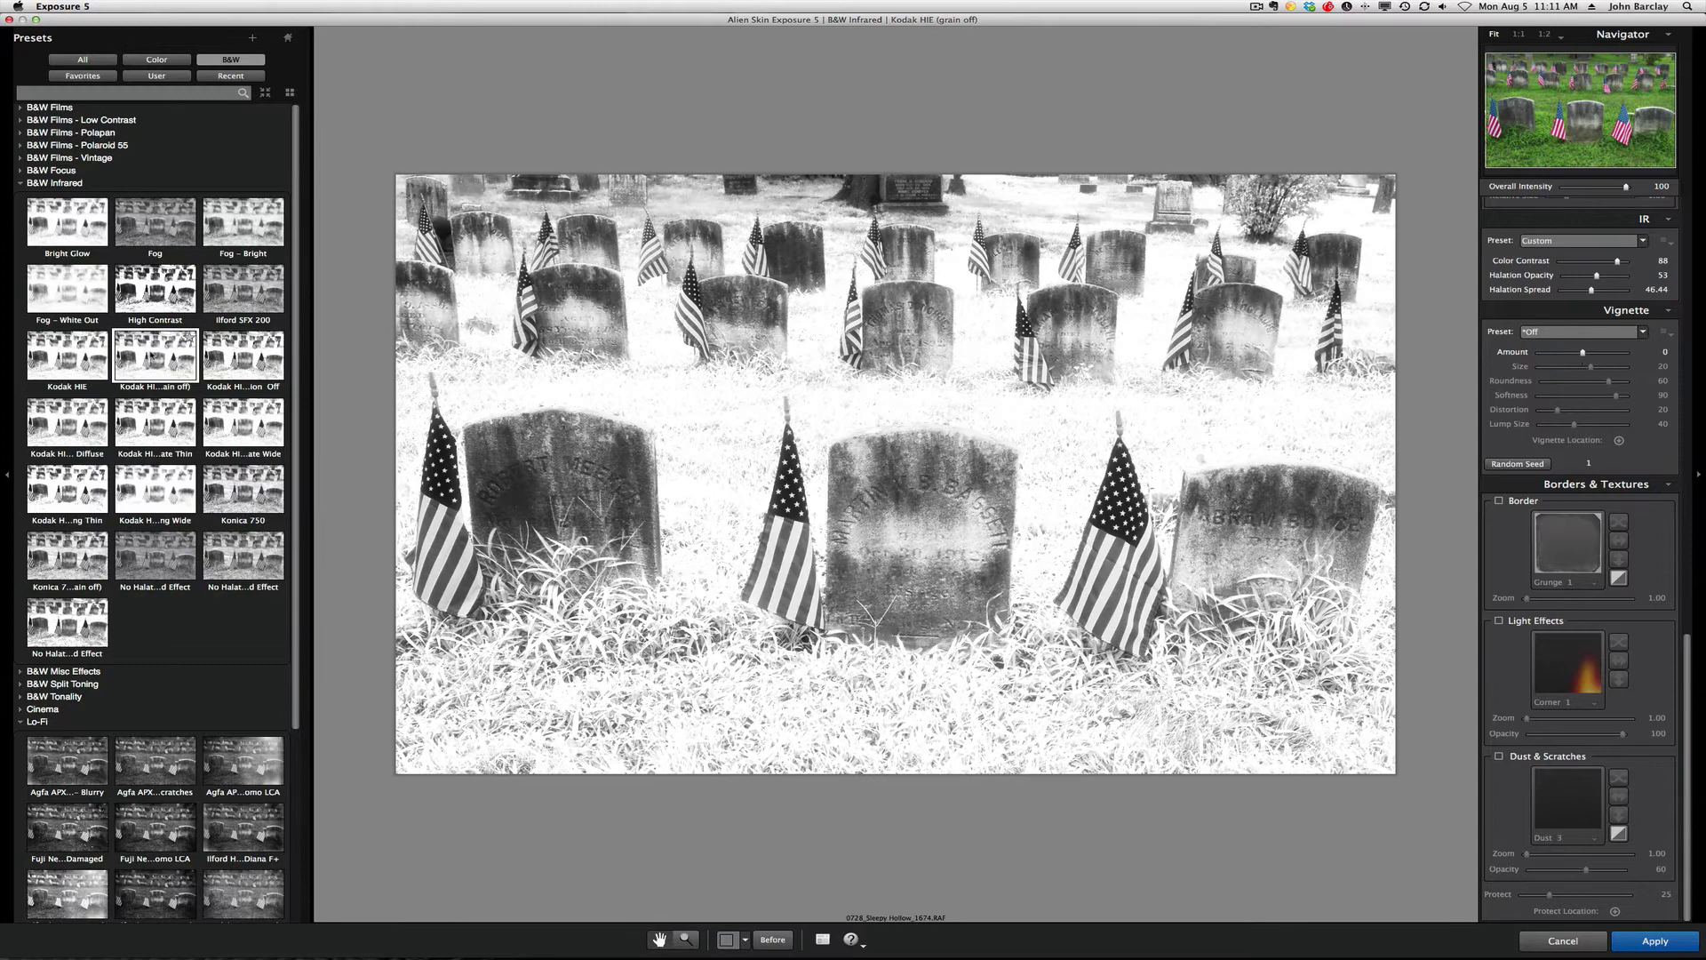
click(247, 361)
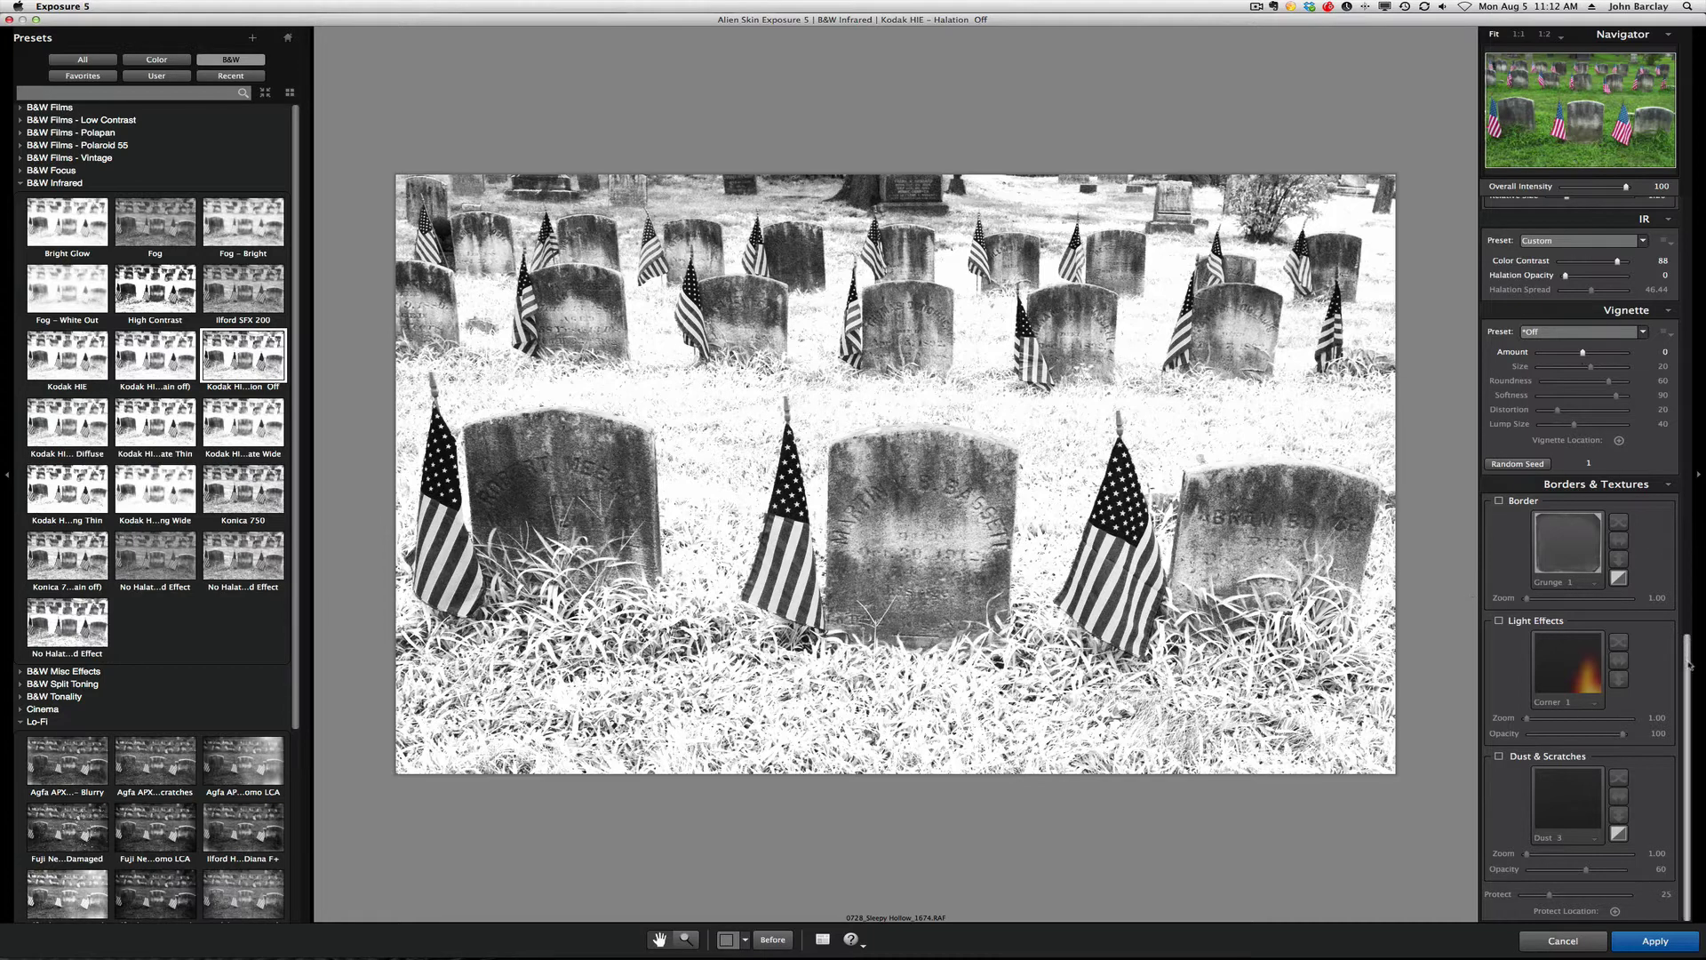
- Toggle the infrared effect off to compare, then reapply Kodak HIE (grain off)
drag(1687, 668, 1685, 561)
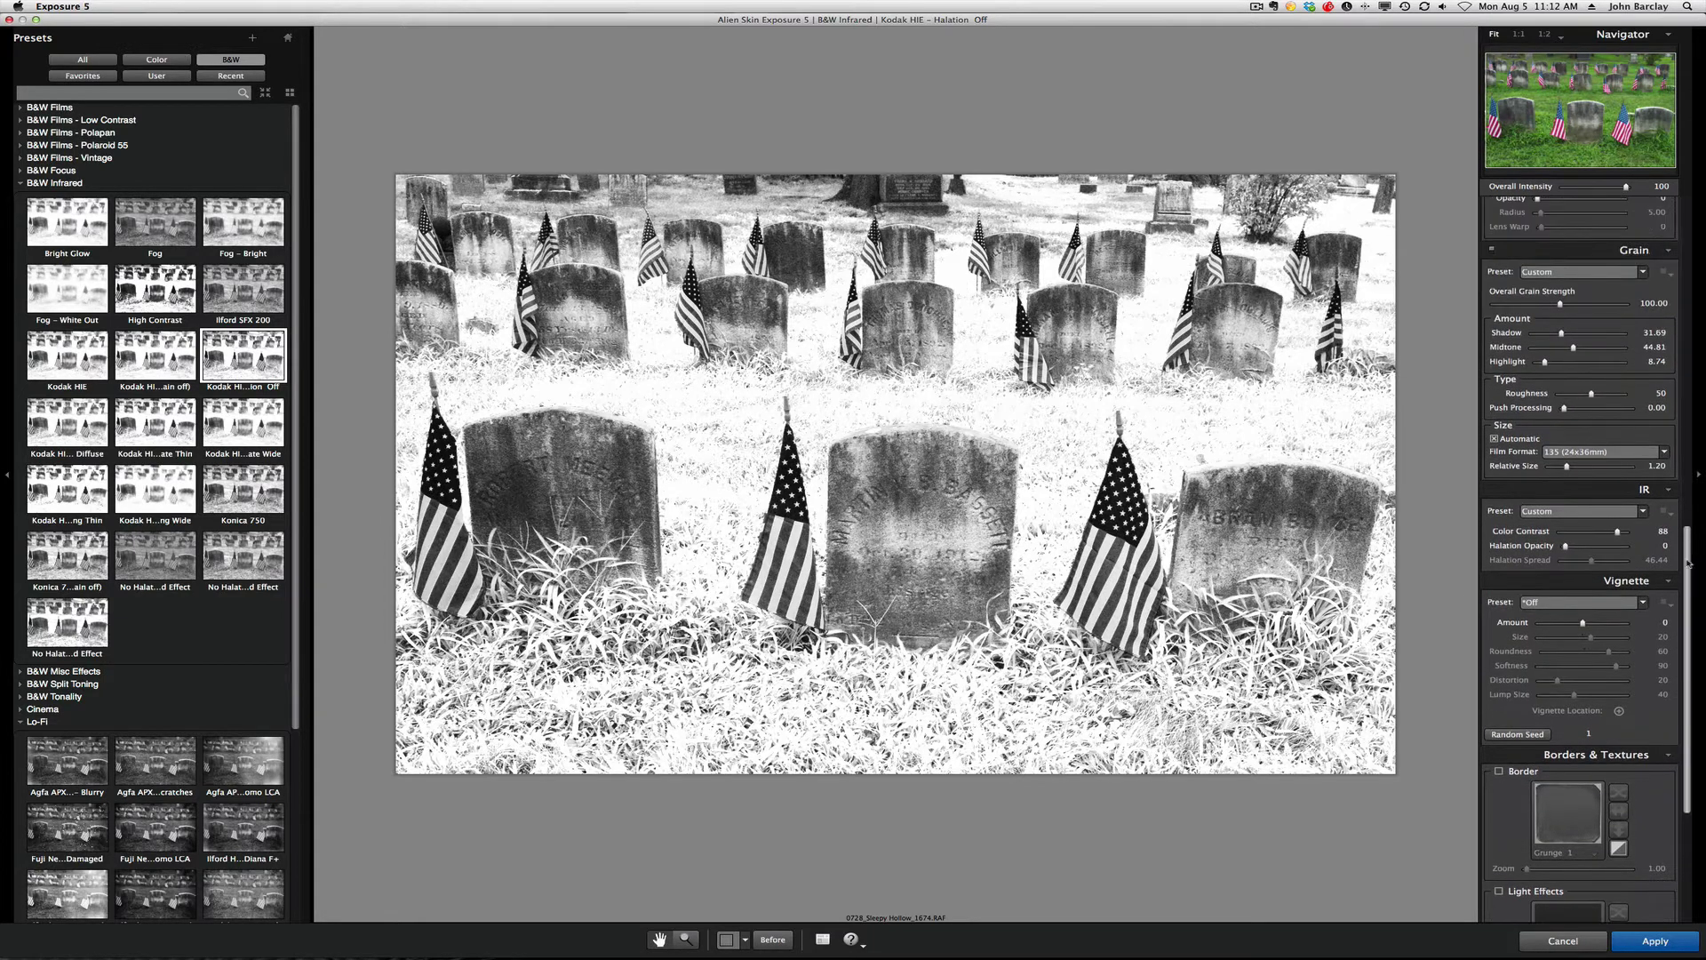
click(1642, 512)
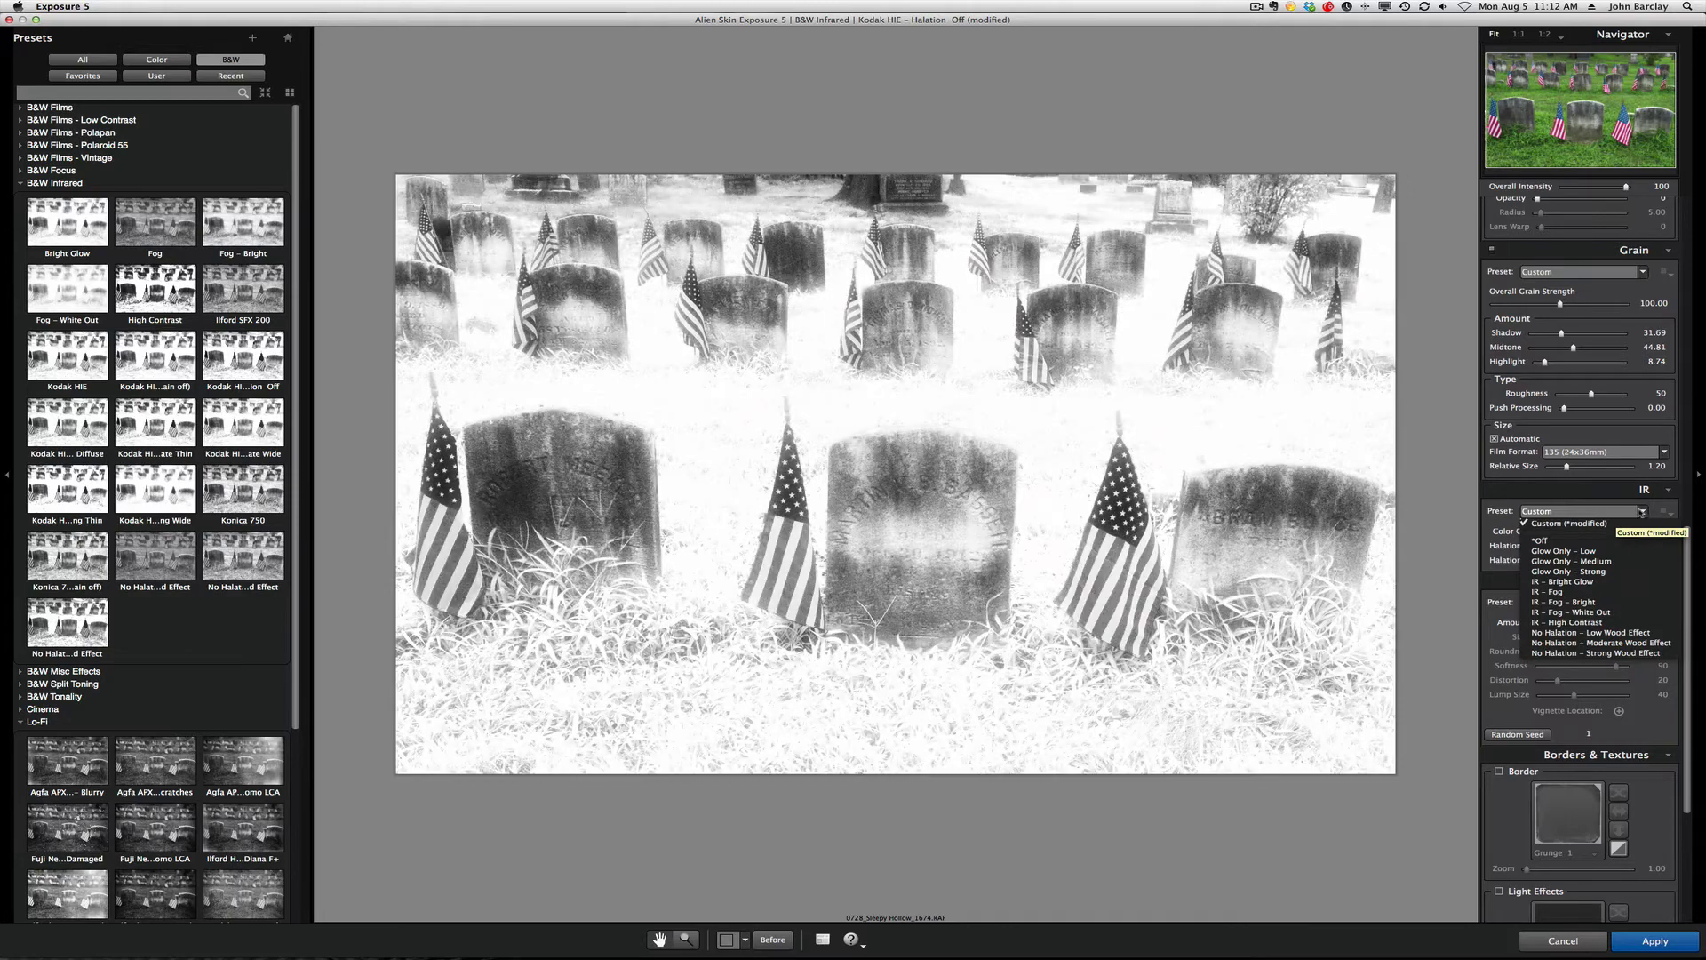
click(1555, 540)
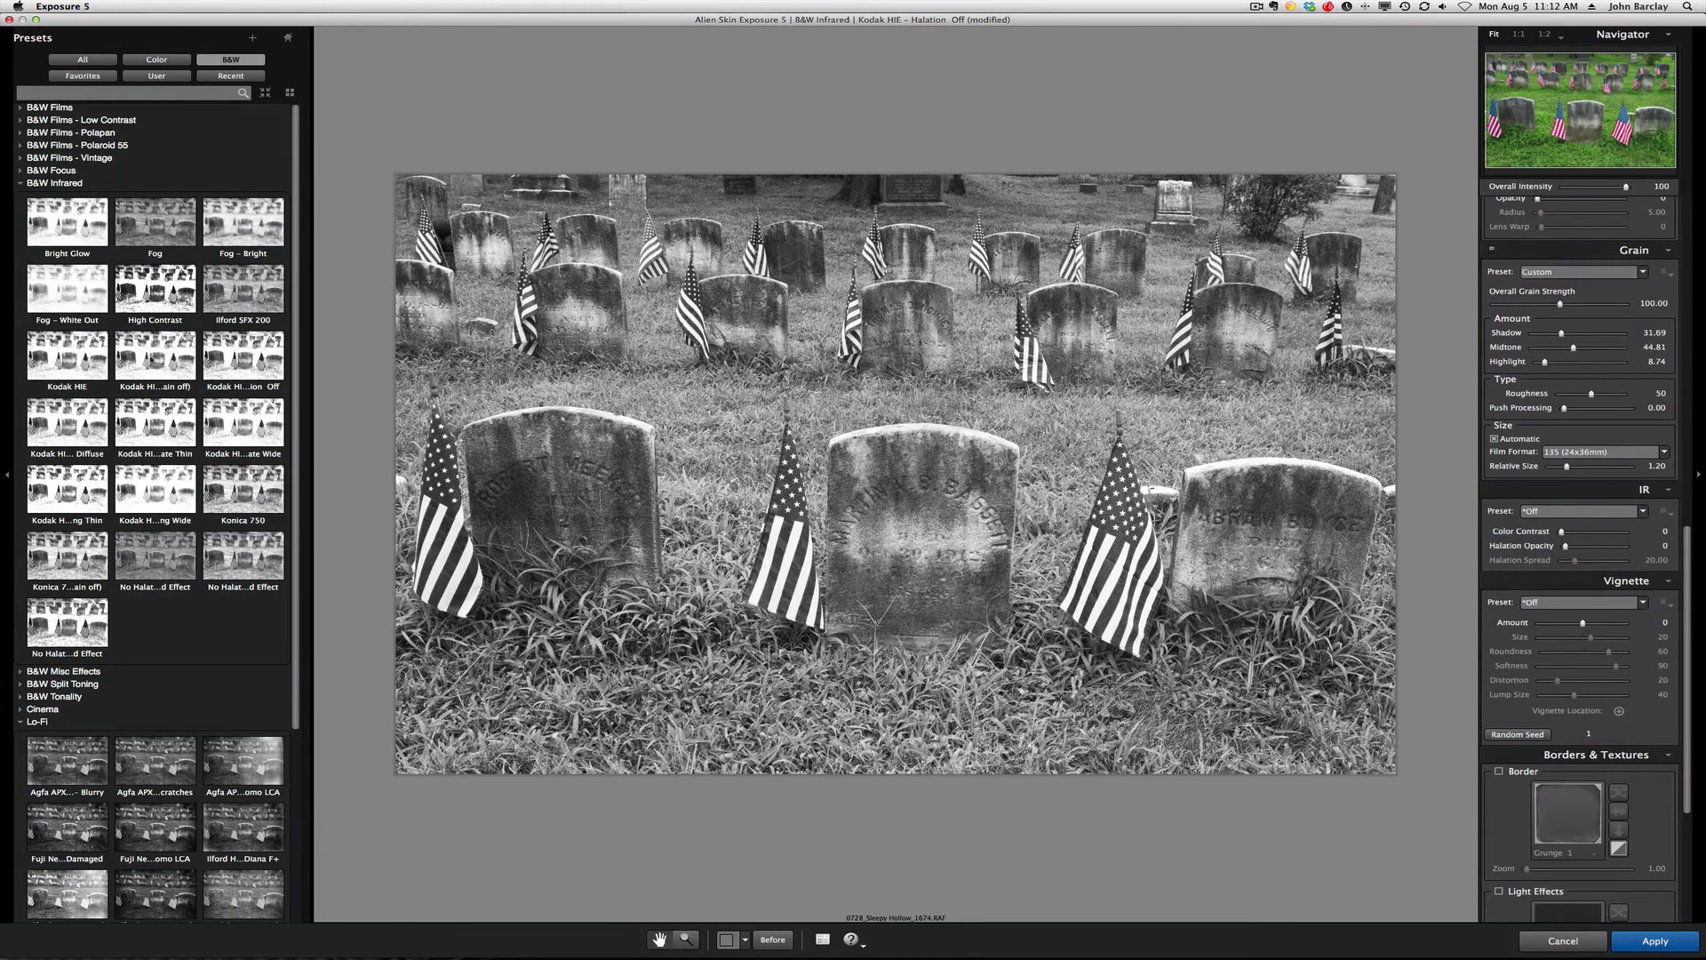
click(186, 336)
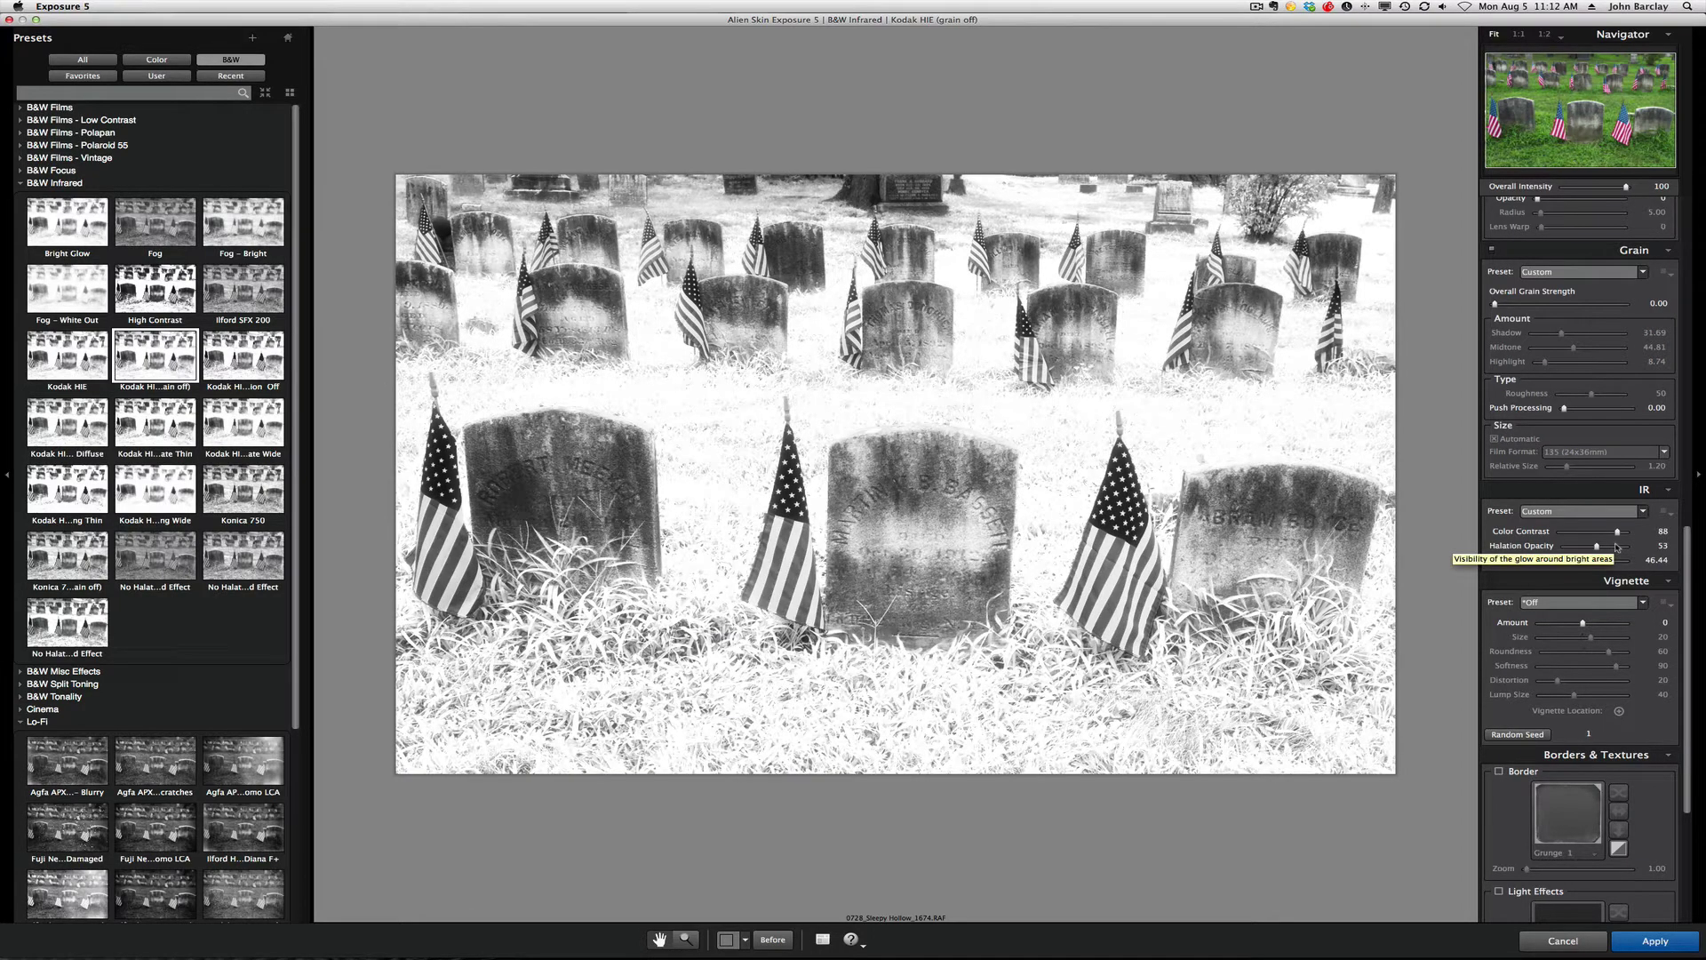
- Tune IR Color Contrast to 54 and Halation Opacity to about 69, then cancel the filter
drag(1617, 532, 1600, 532)
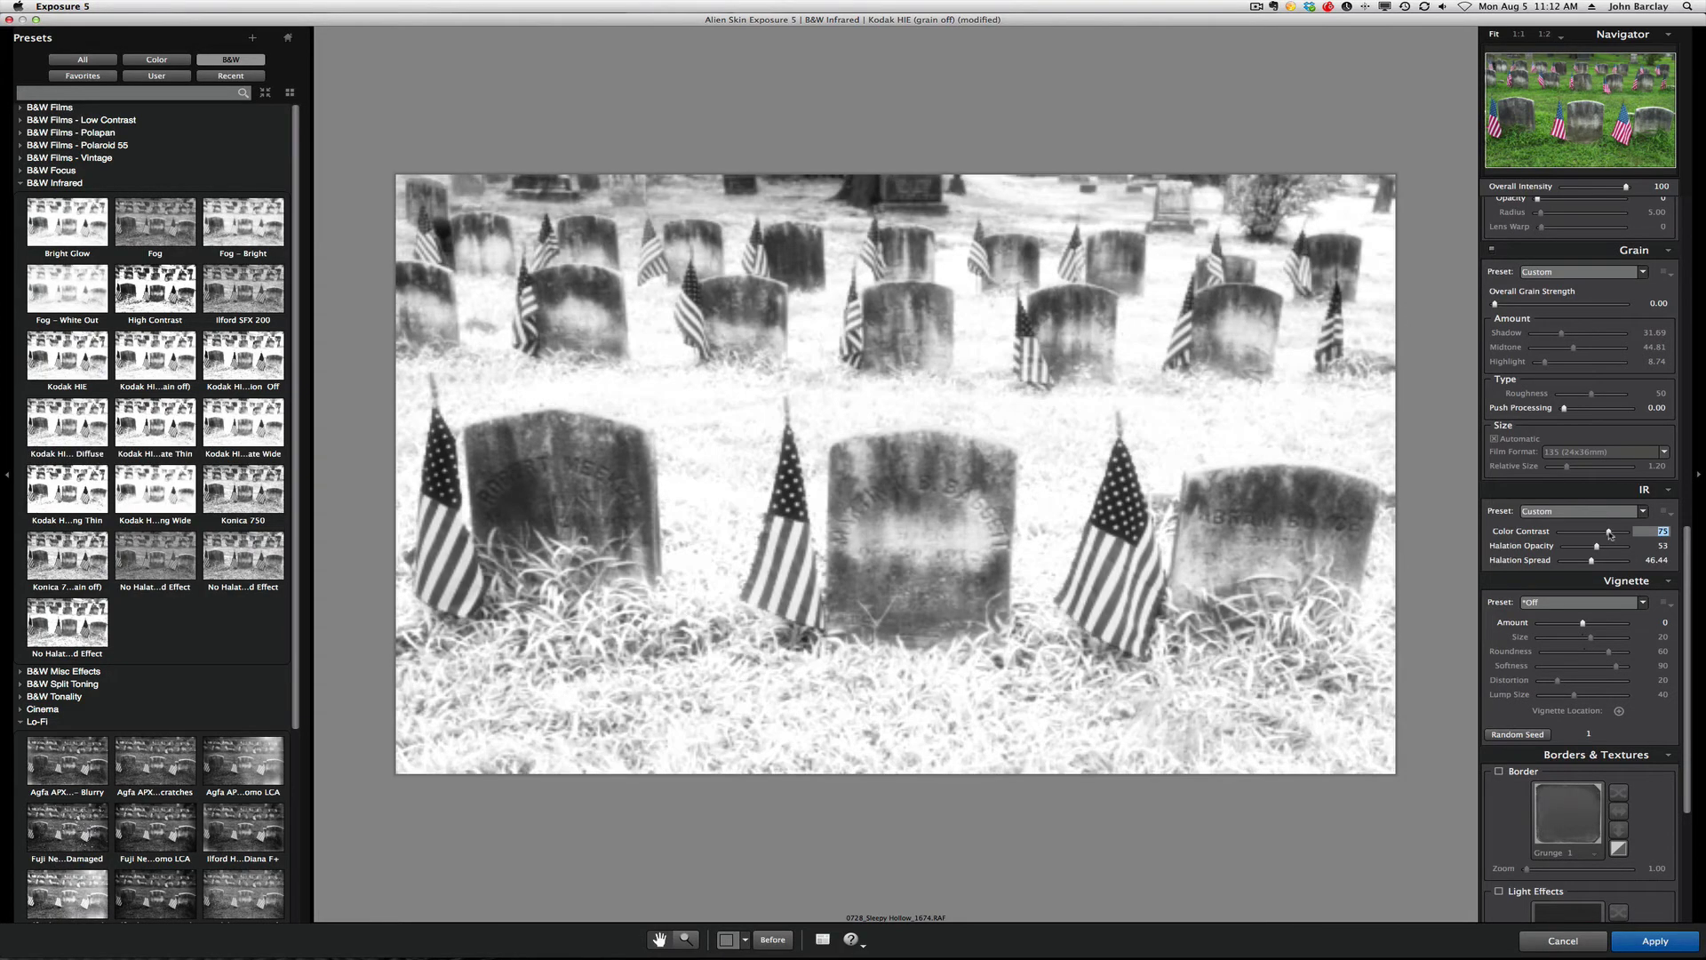
click(1602, 534)
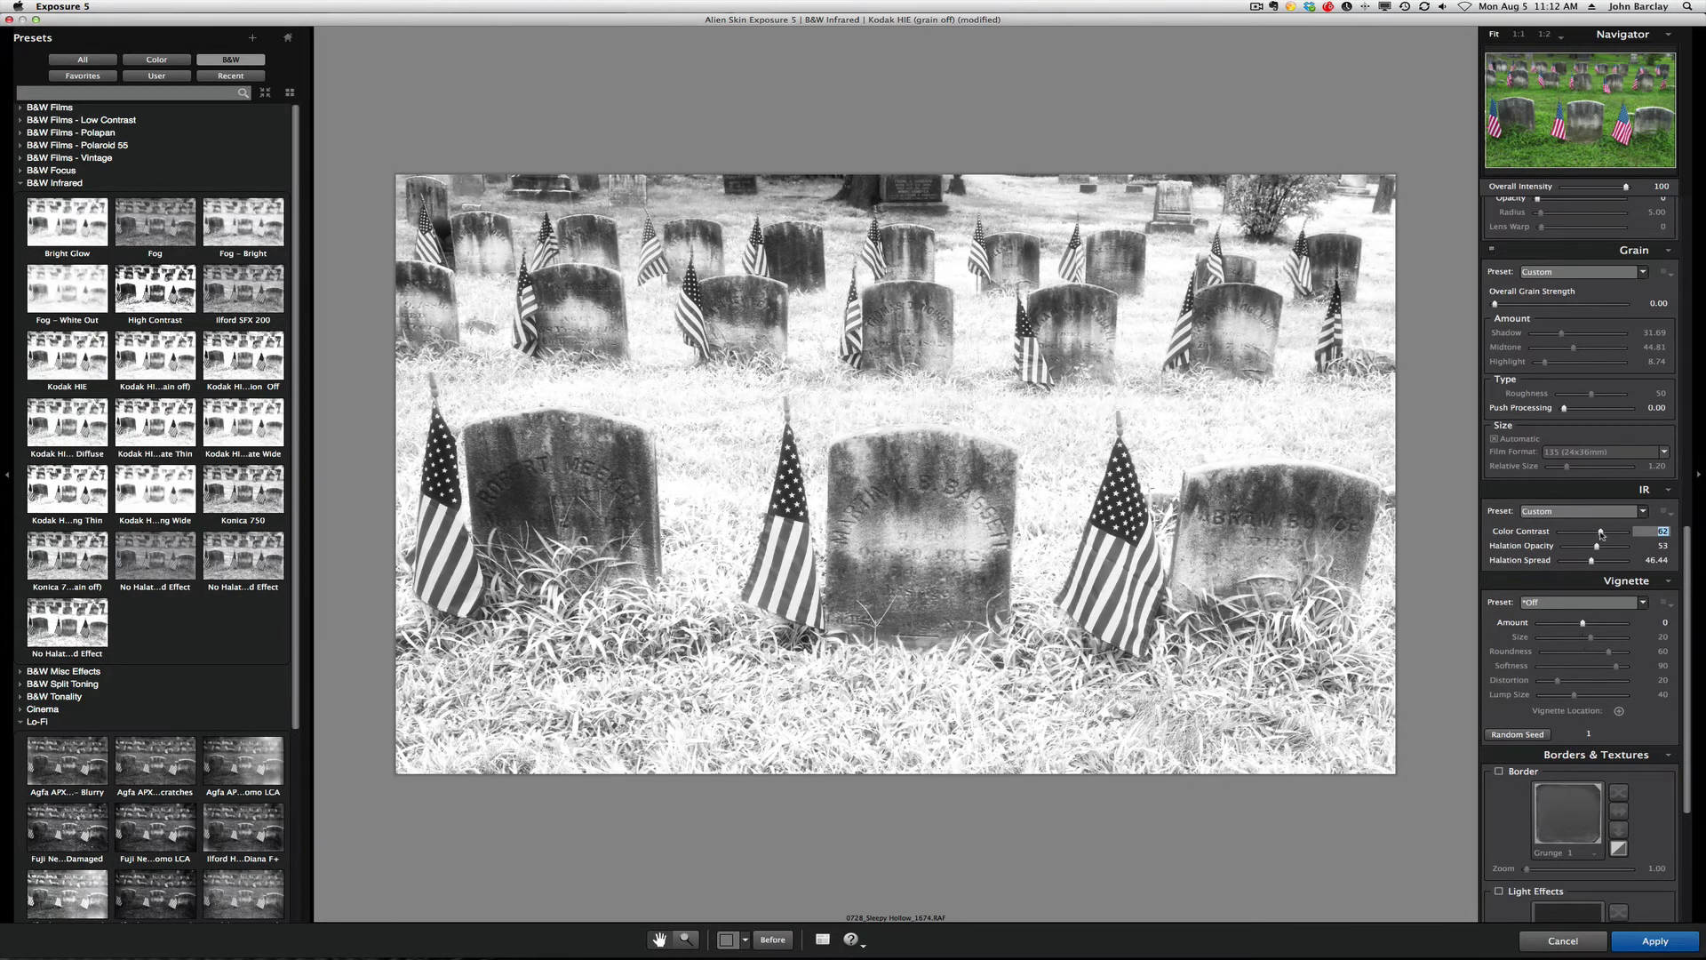
drag(1602, 534, 1616, 533)
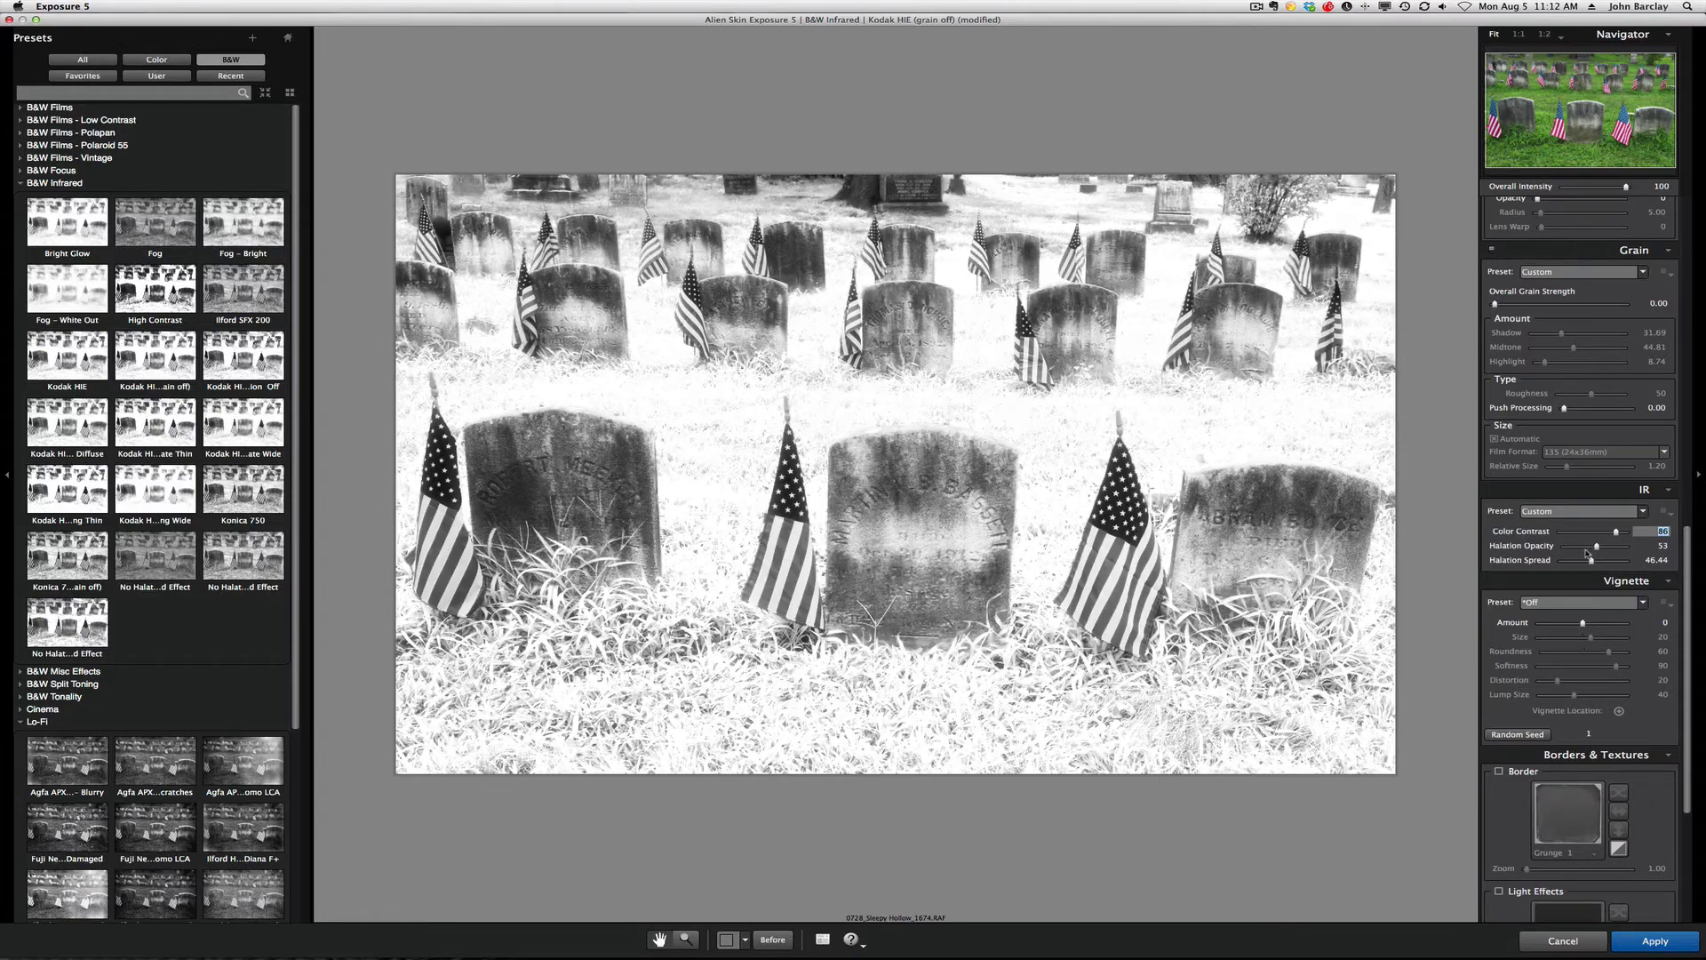
click(1589, 549)
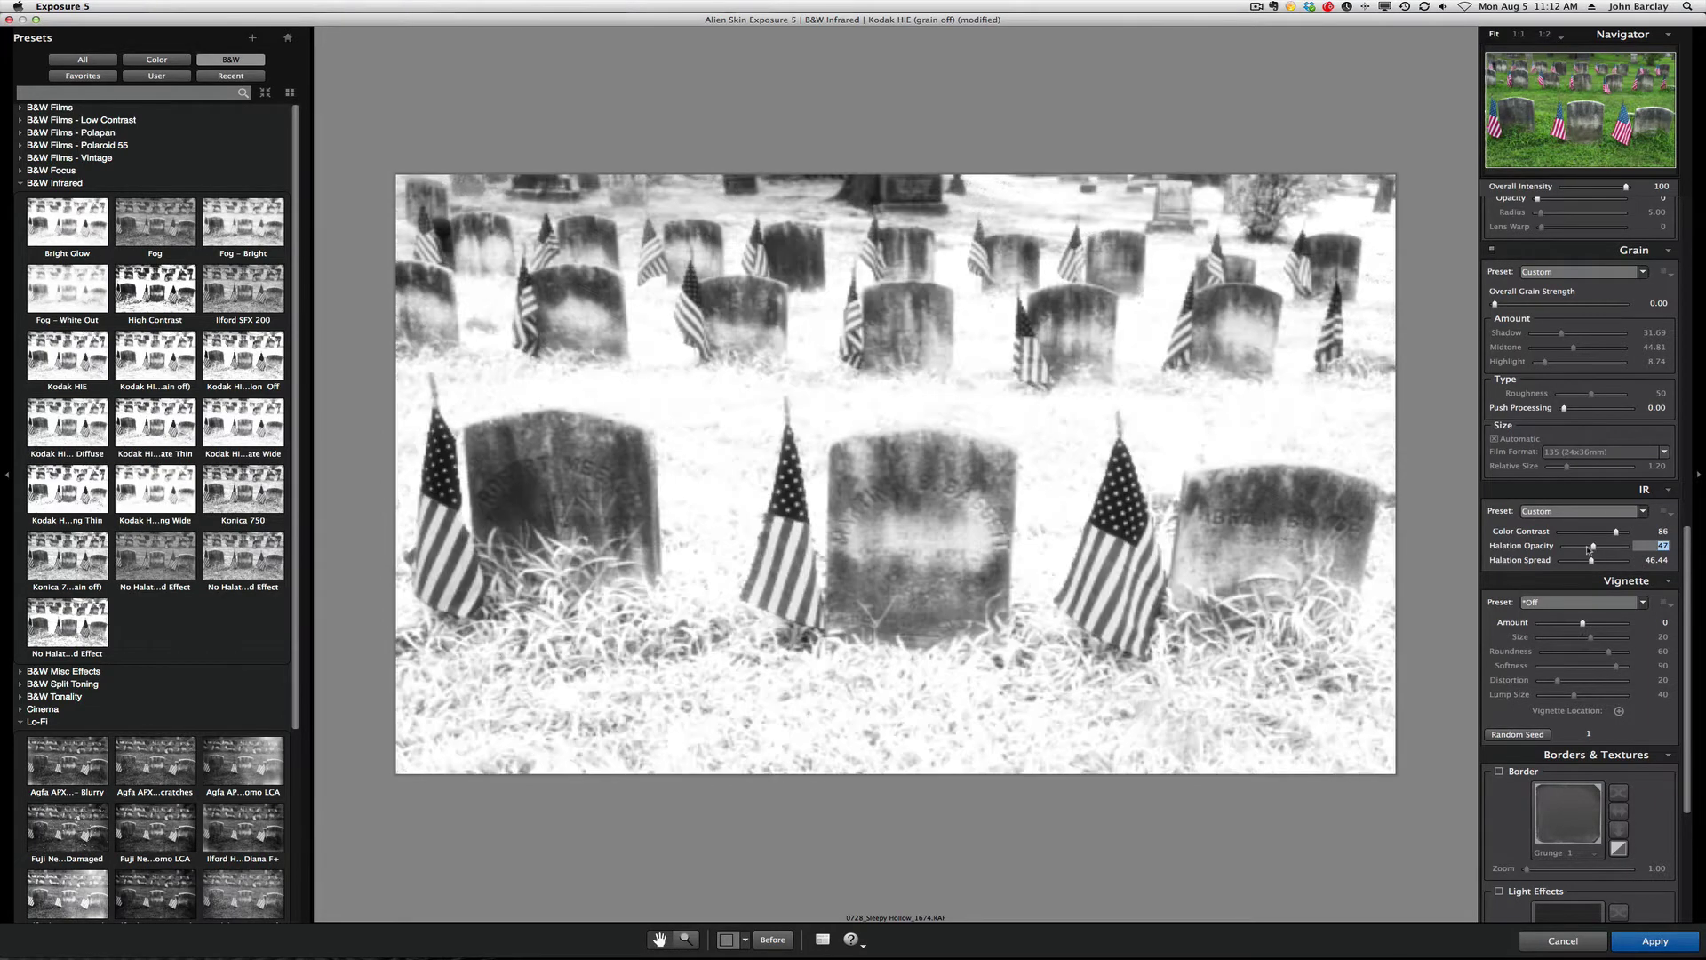
mouse_move(1589, 548)
mouse_down()
mouse_move(1611, 563)
mouse_move(1579, 566)
mouse_up()
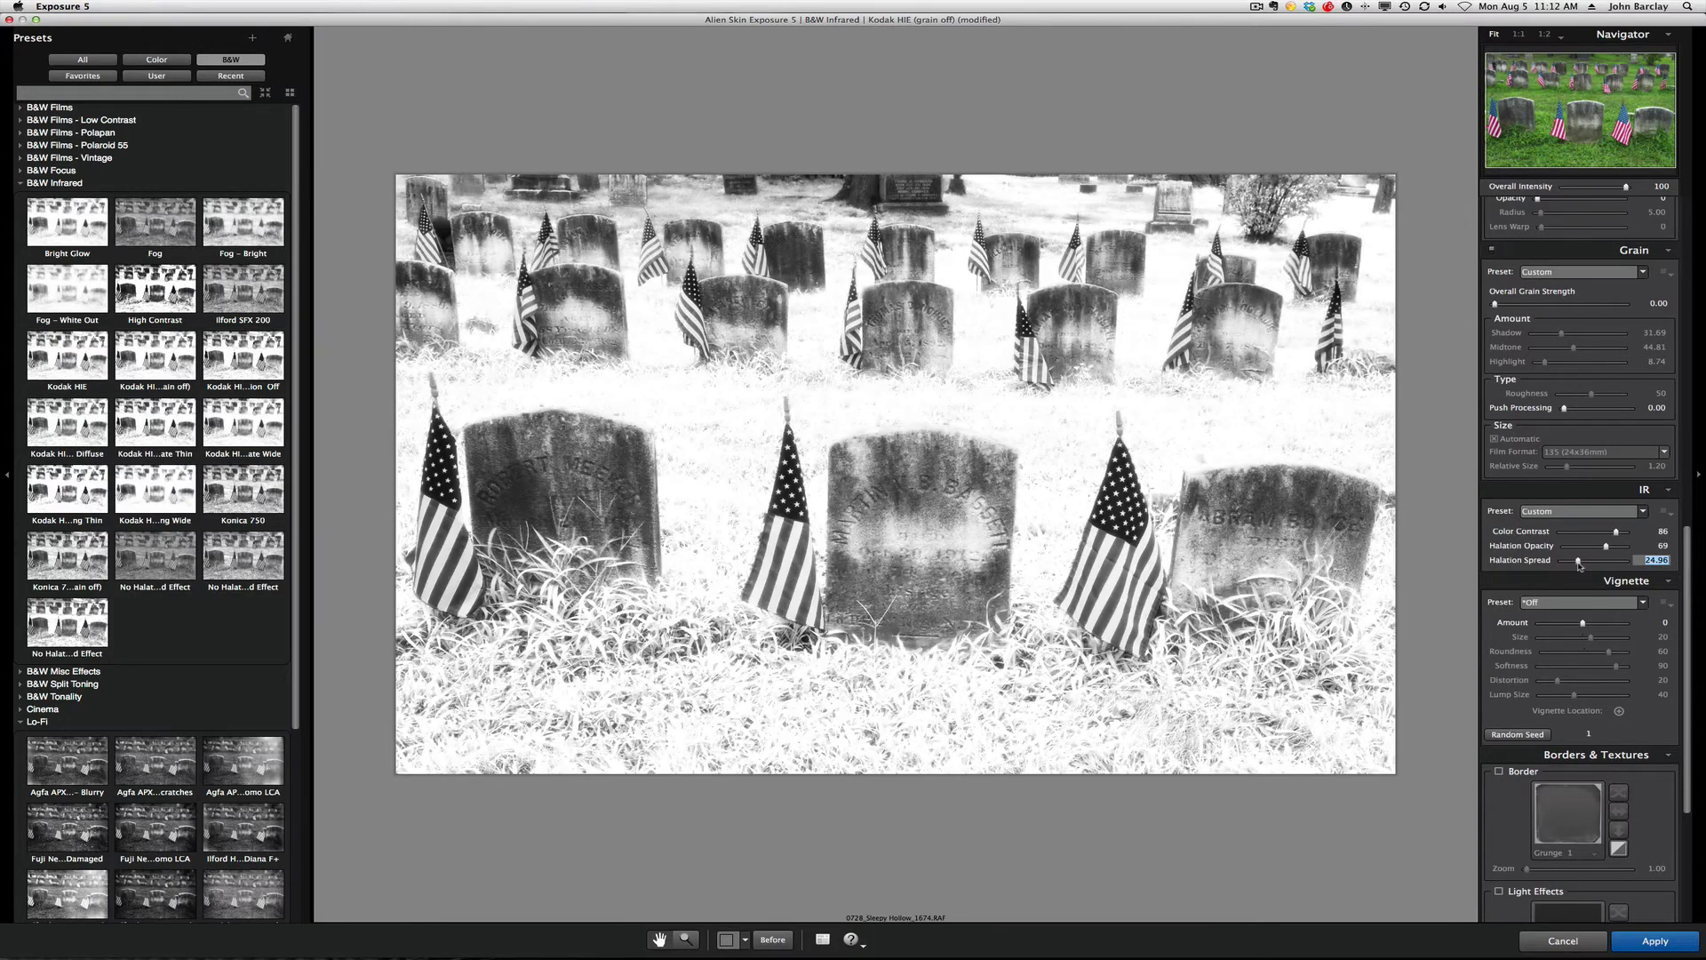
drag(1615, 537, 1597, 536)
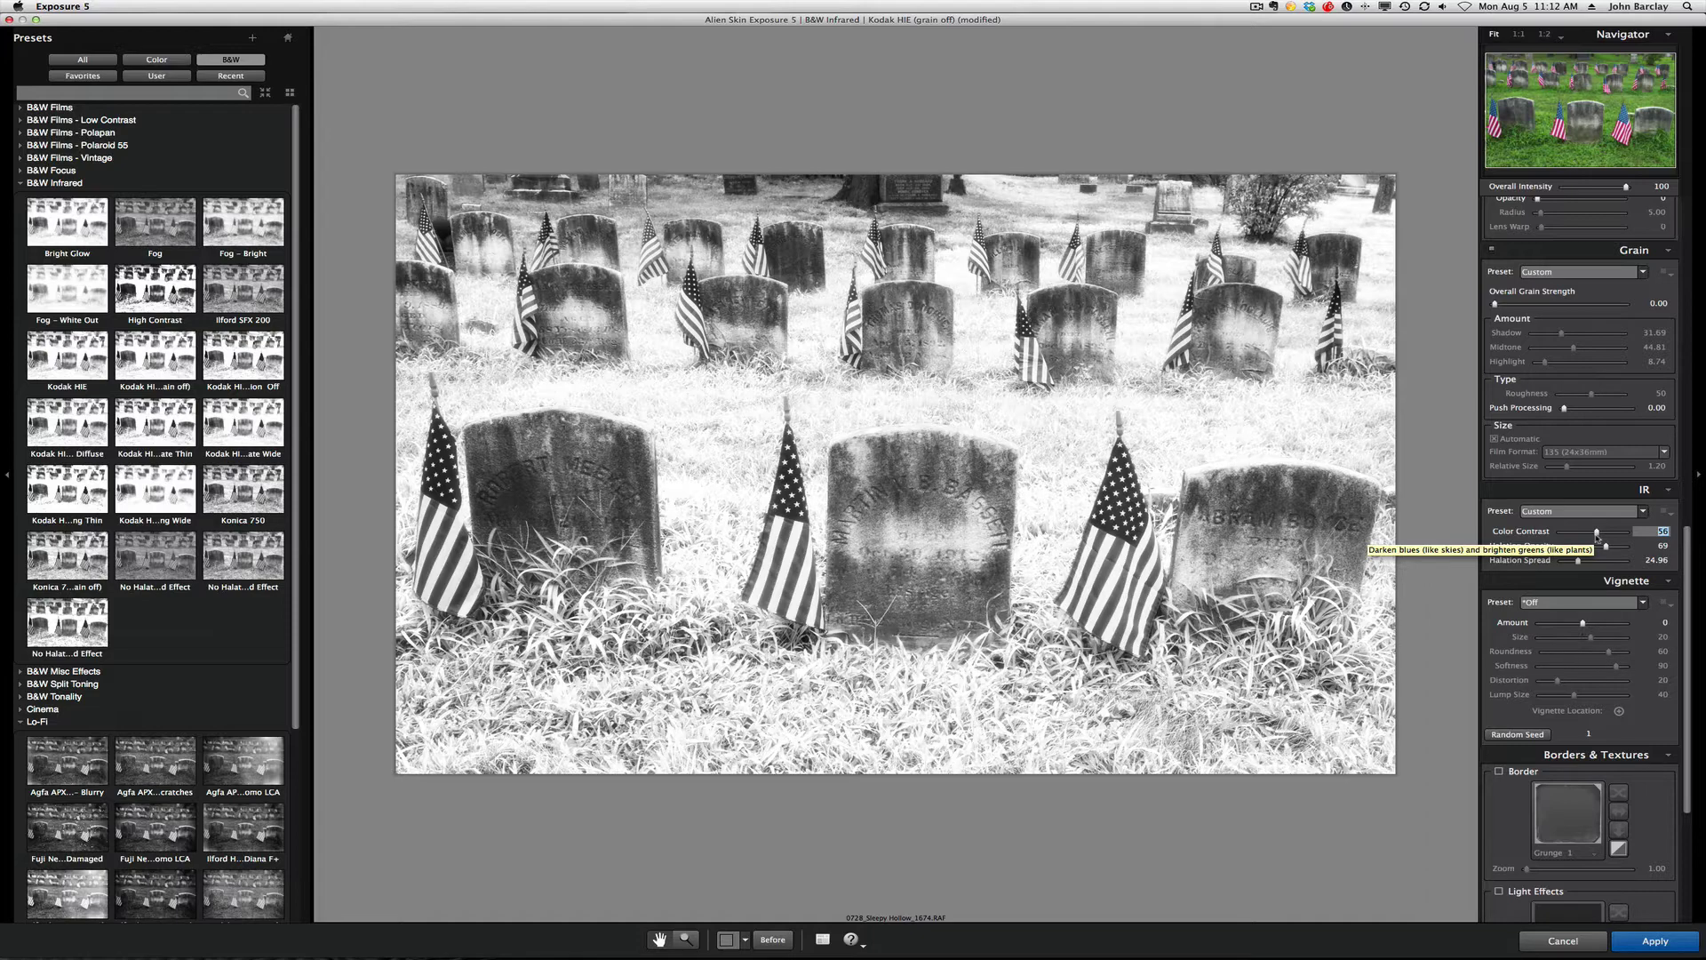
drag(1597, 537, 1596, 537)
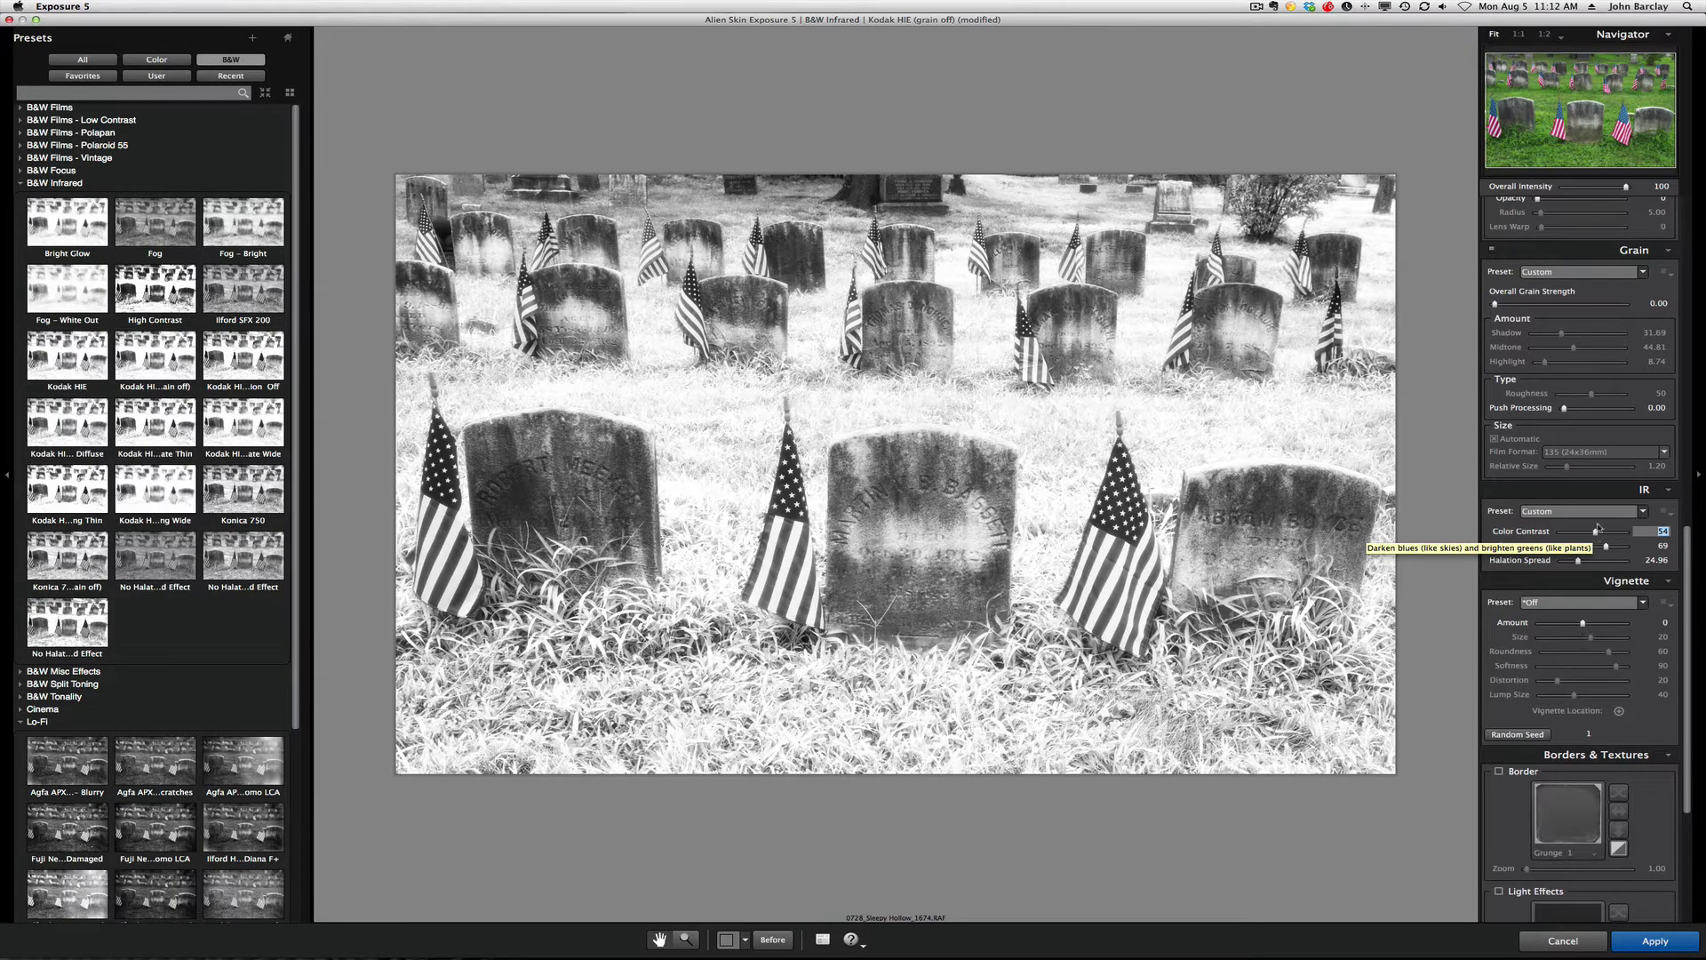
mouse_move(1566, 928)
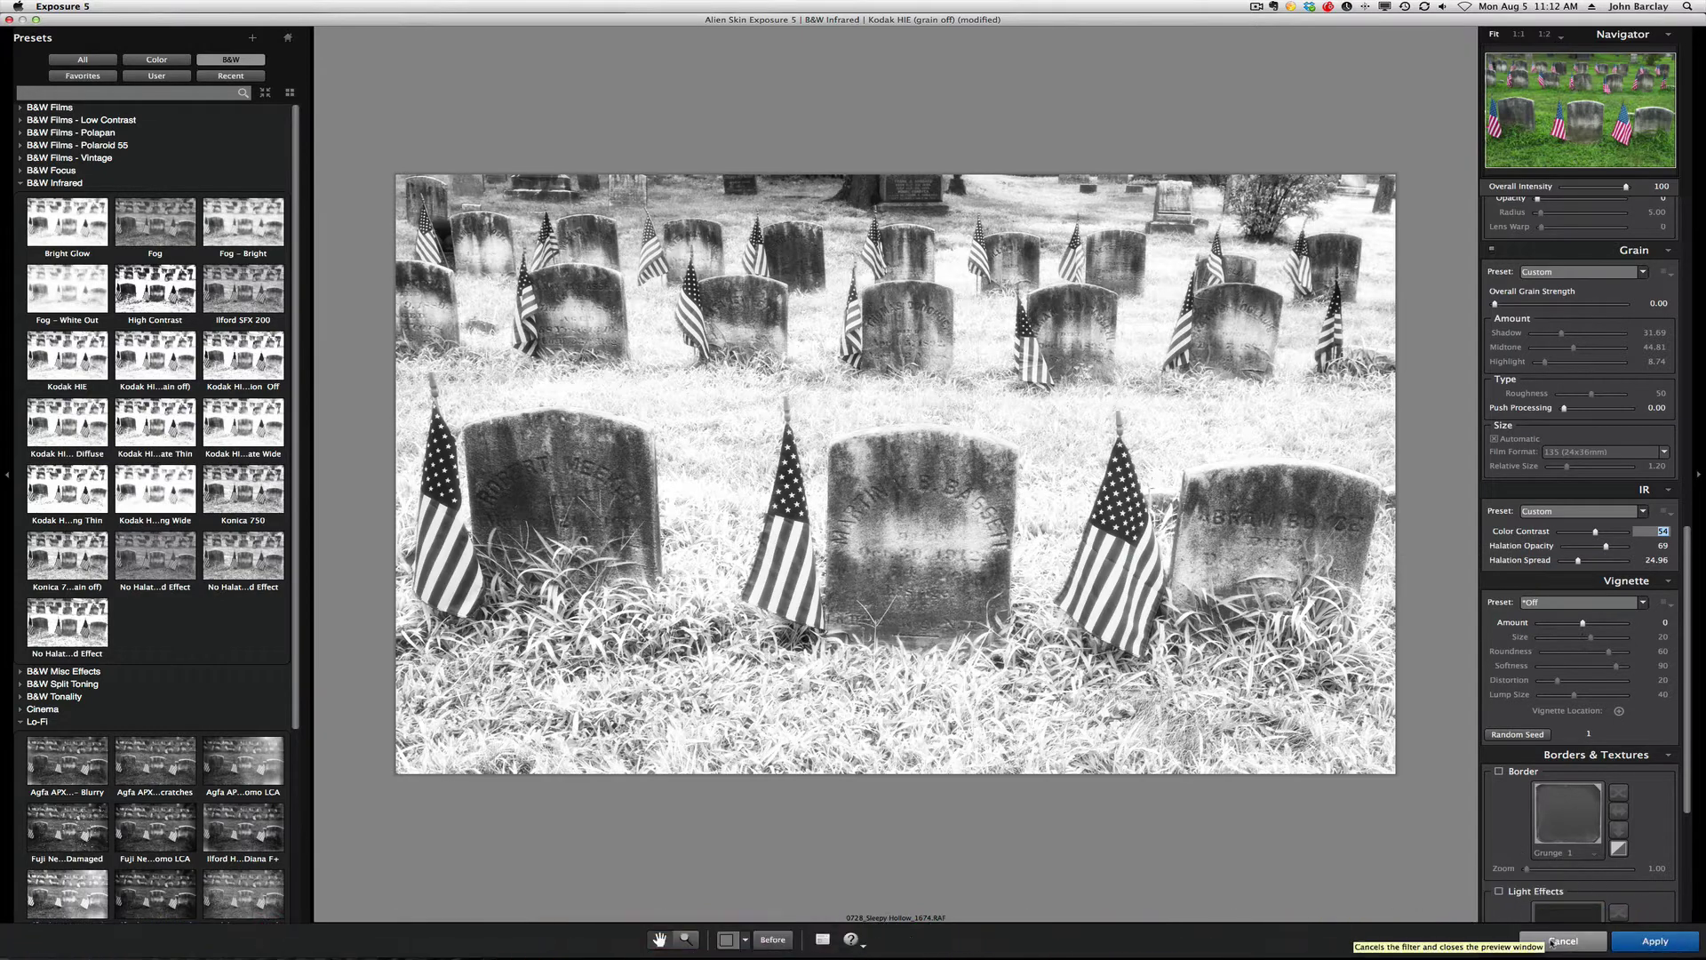
click(1563, 940)
- Discard the infrared changes, switch to Cuba_2013Jan08_1450.jpg, and launch Exposure 5 on it
click(922, 495)
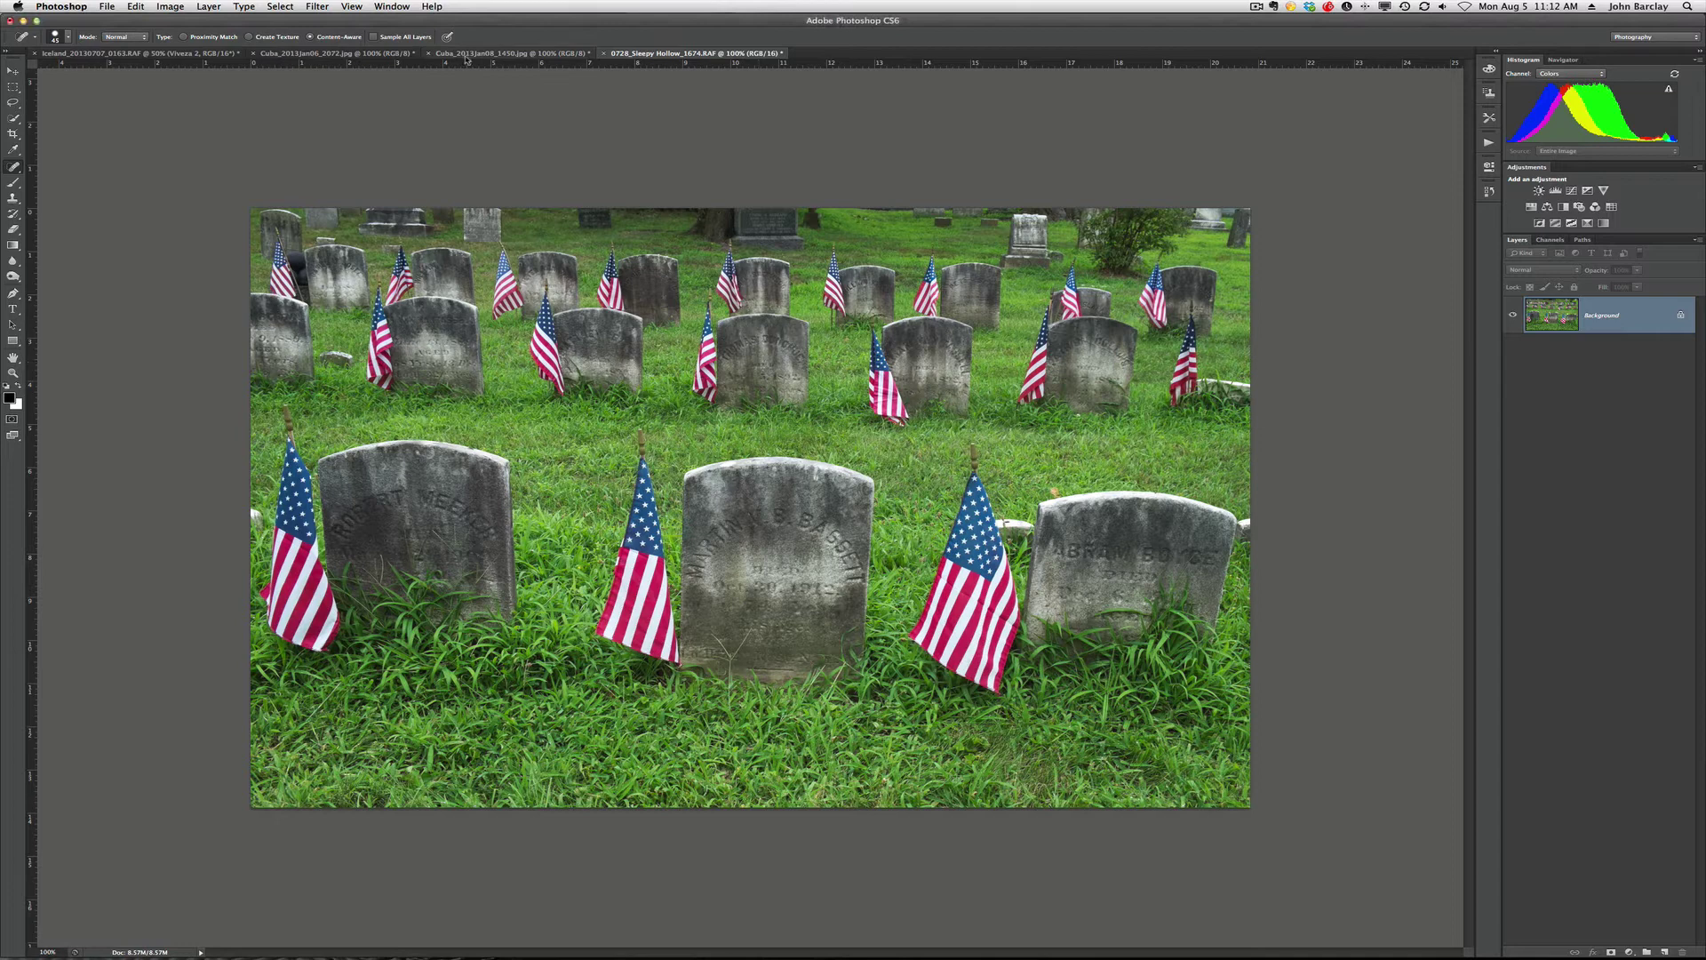
click(467, 53)
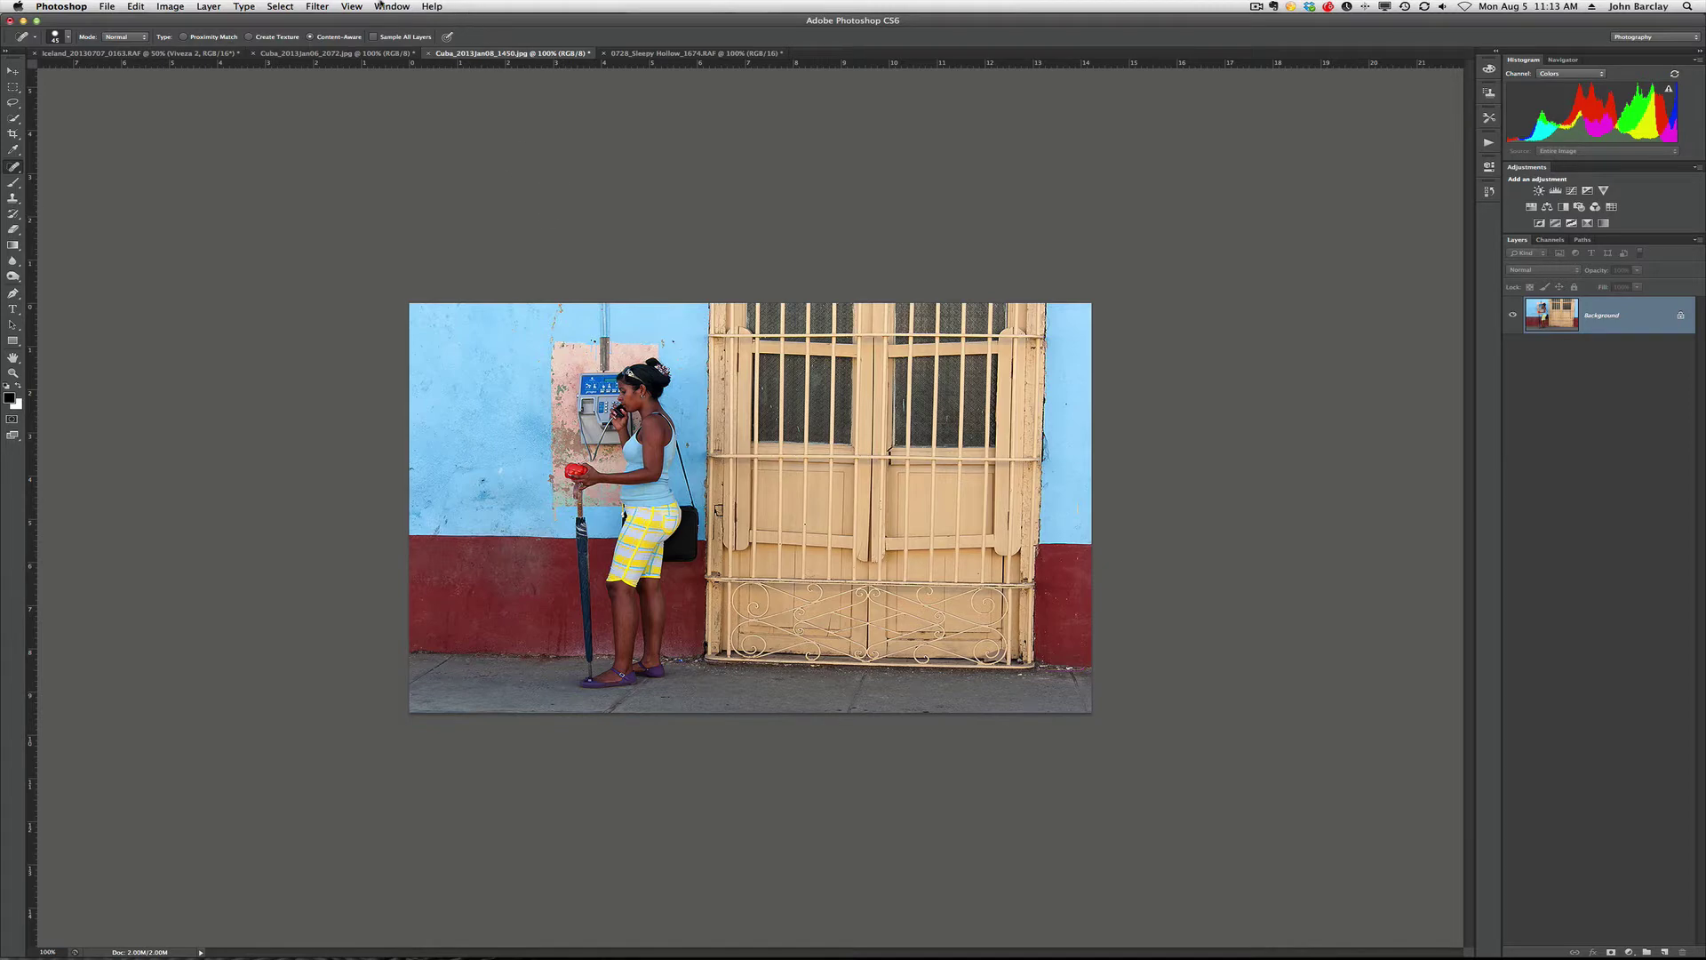
click(326, 8)
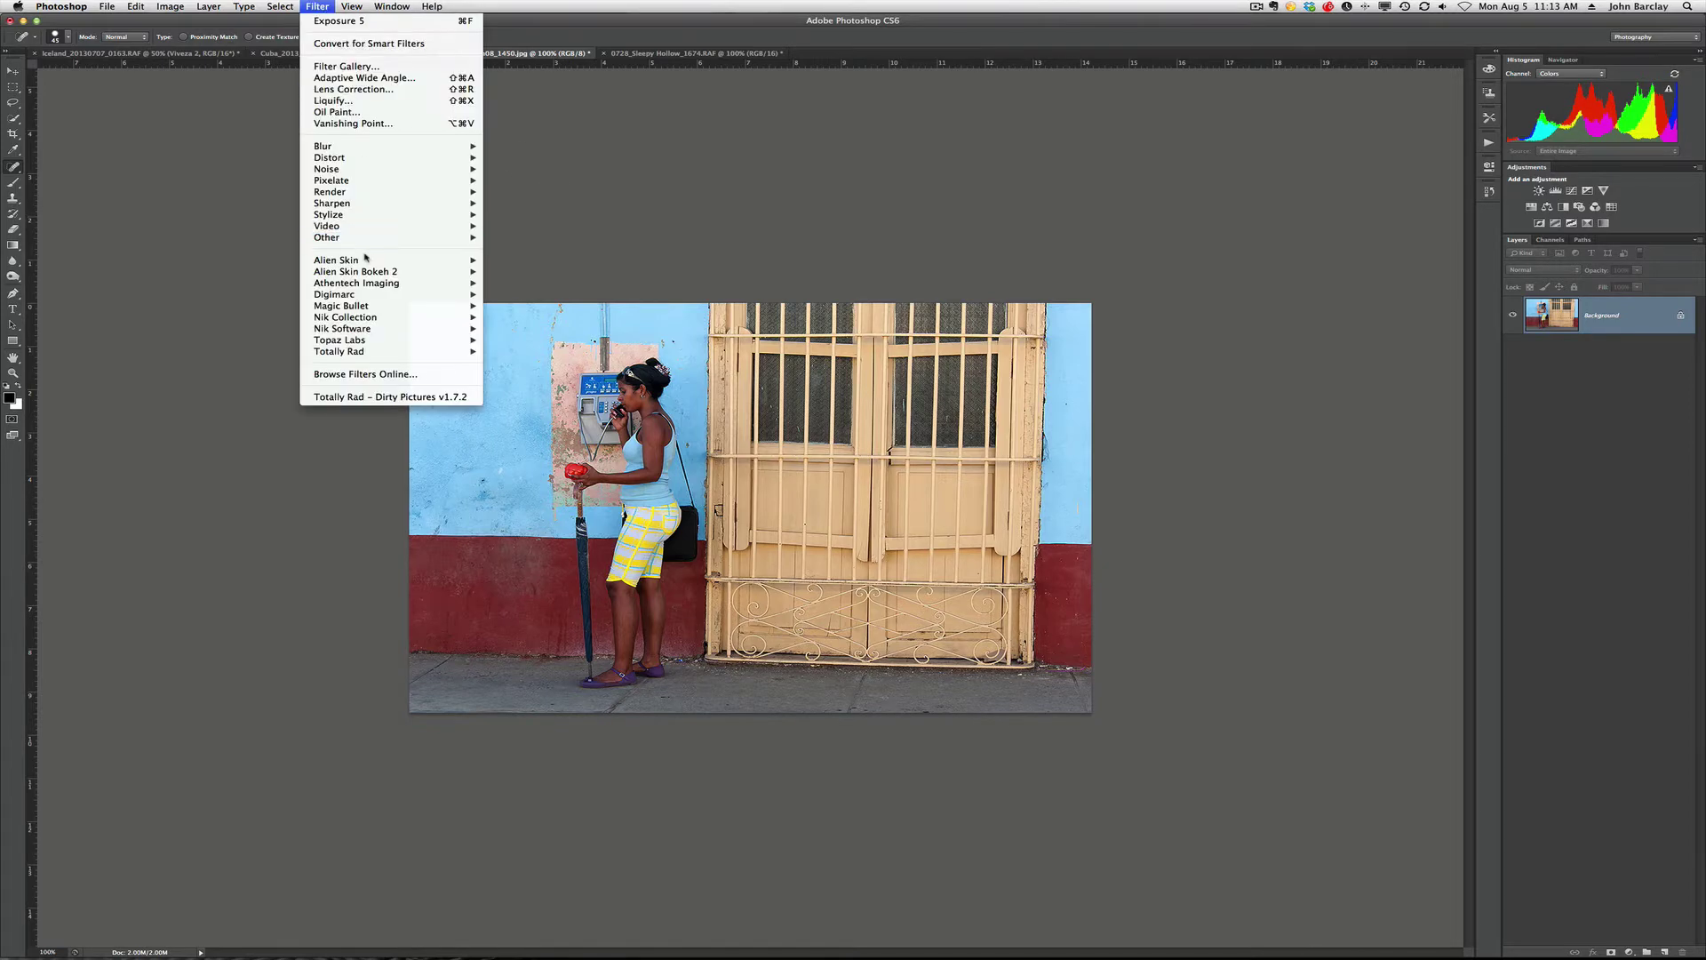
mouse_move(366, 260)
click(523, 261)
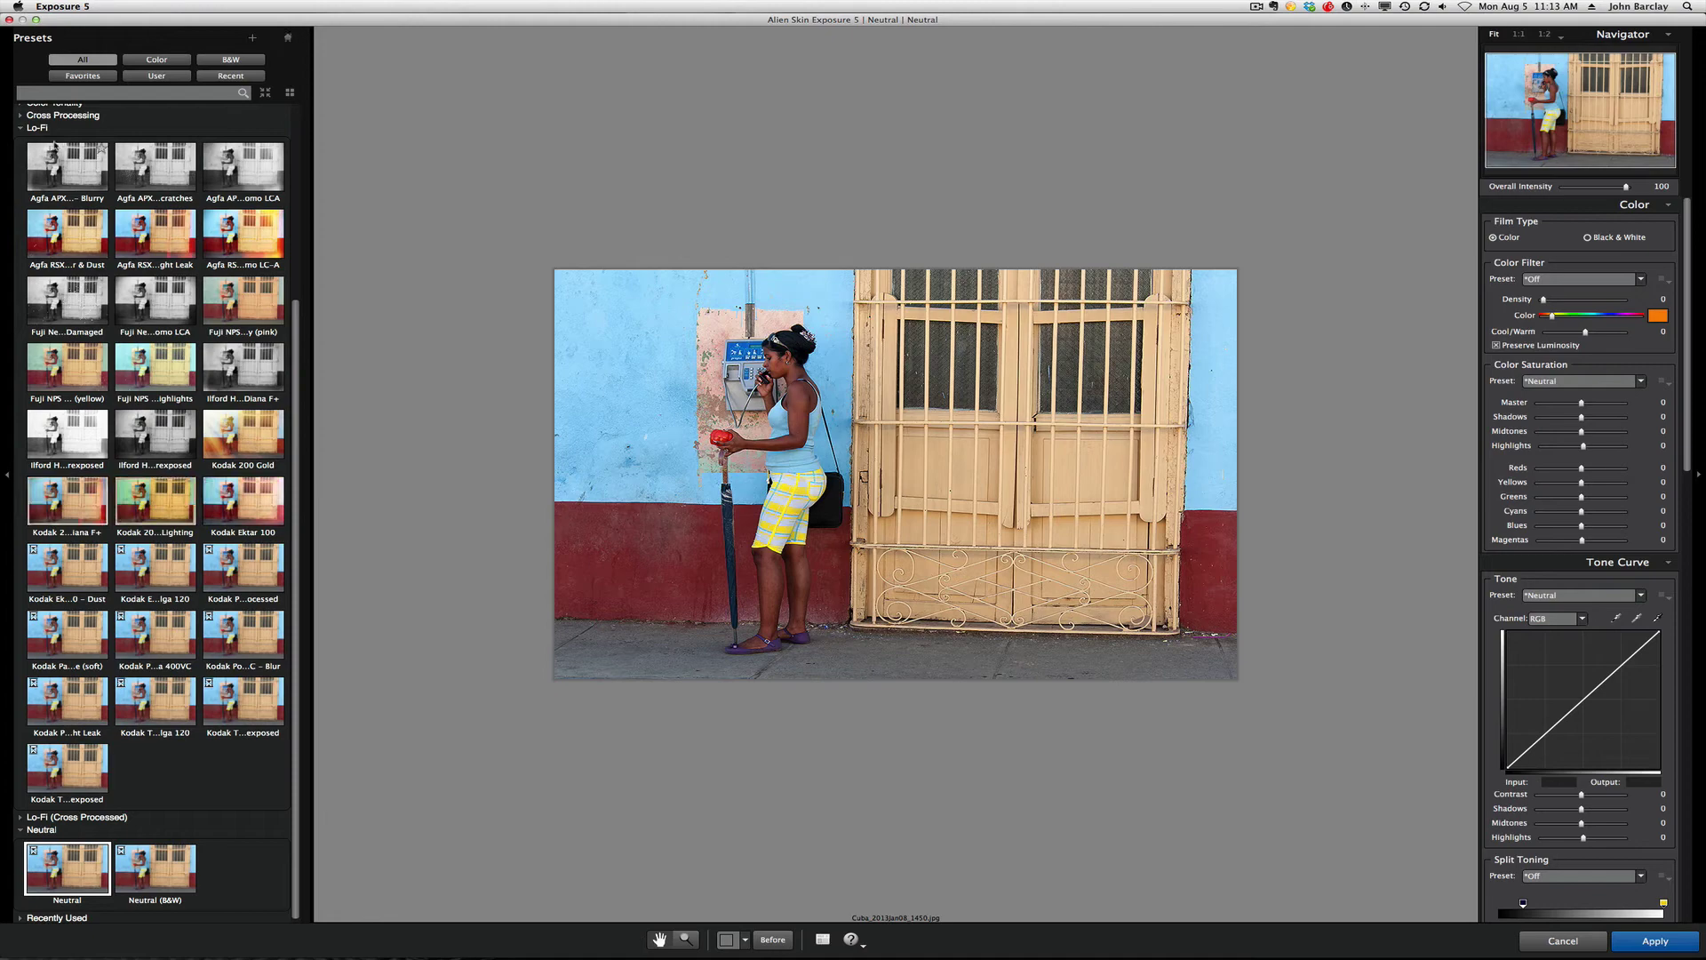
- Compare Agfa APX 25, Kodak TRI-X 400 Pushed 2 Stops and Ilford Delta 3200, keeping Agfa APX 25
click(23, 130)
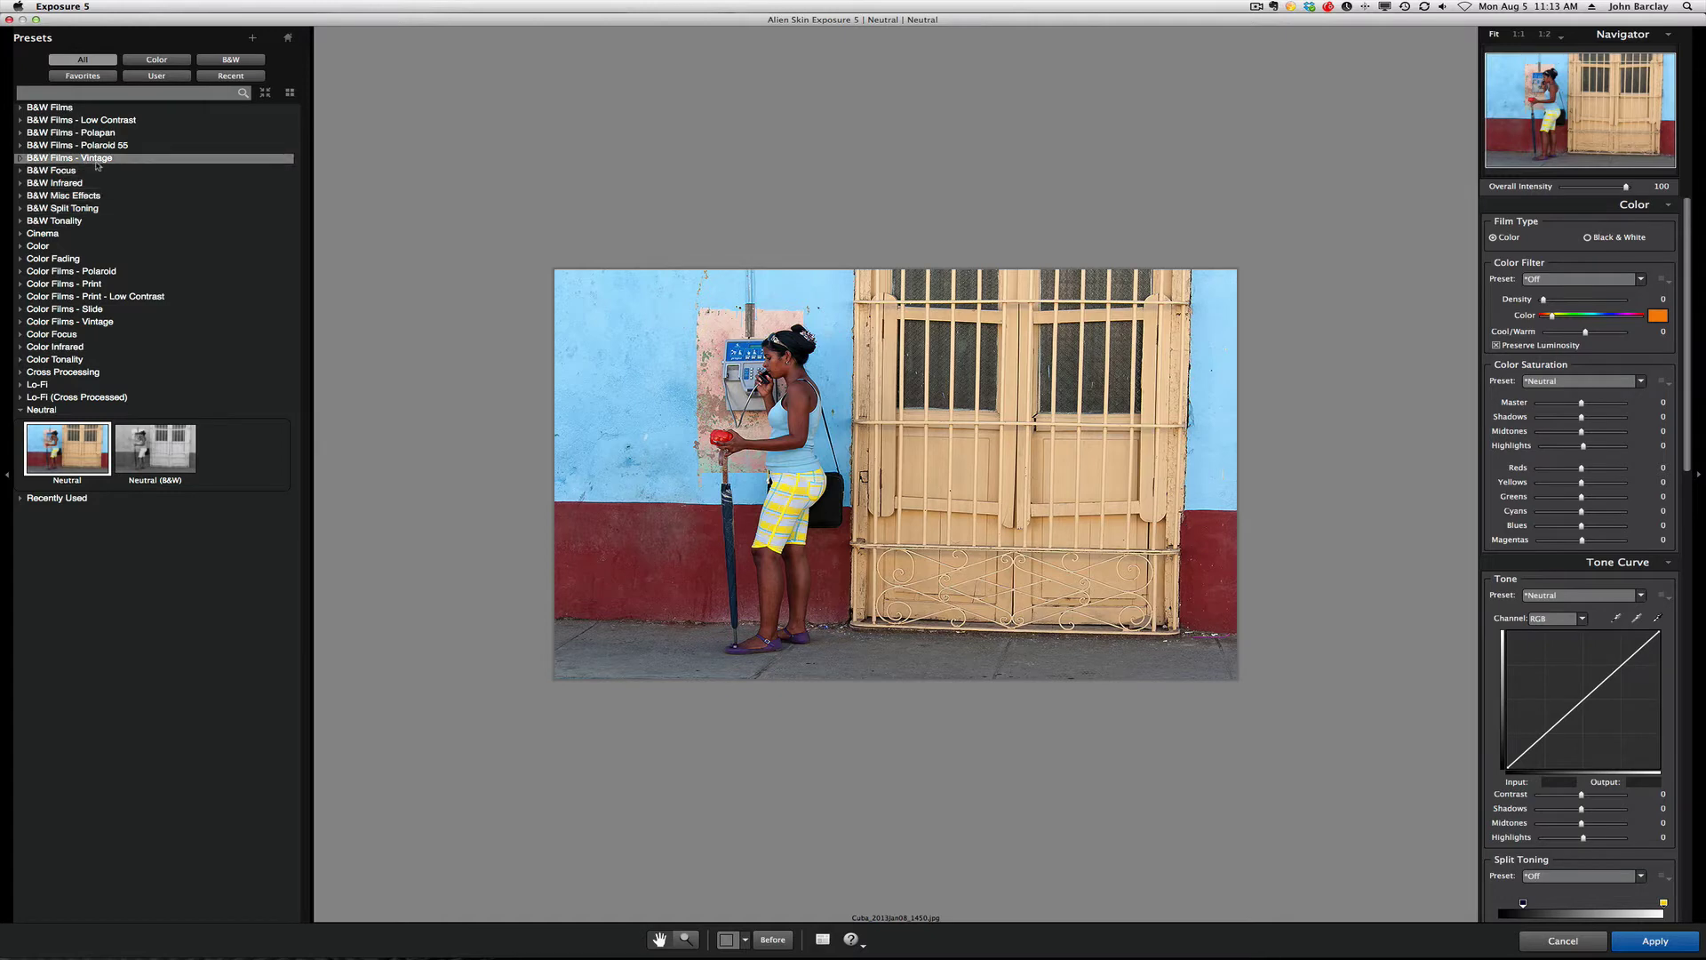
click(19, 107)
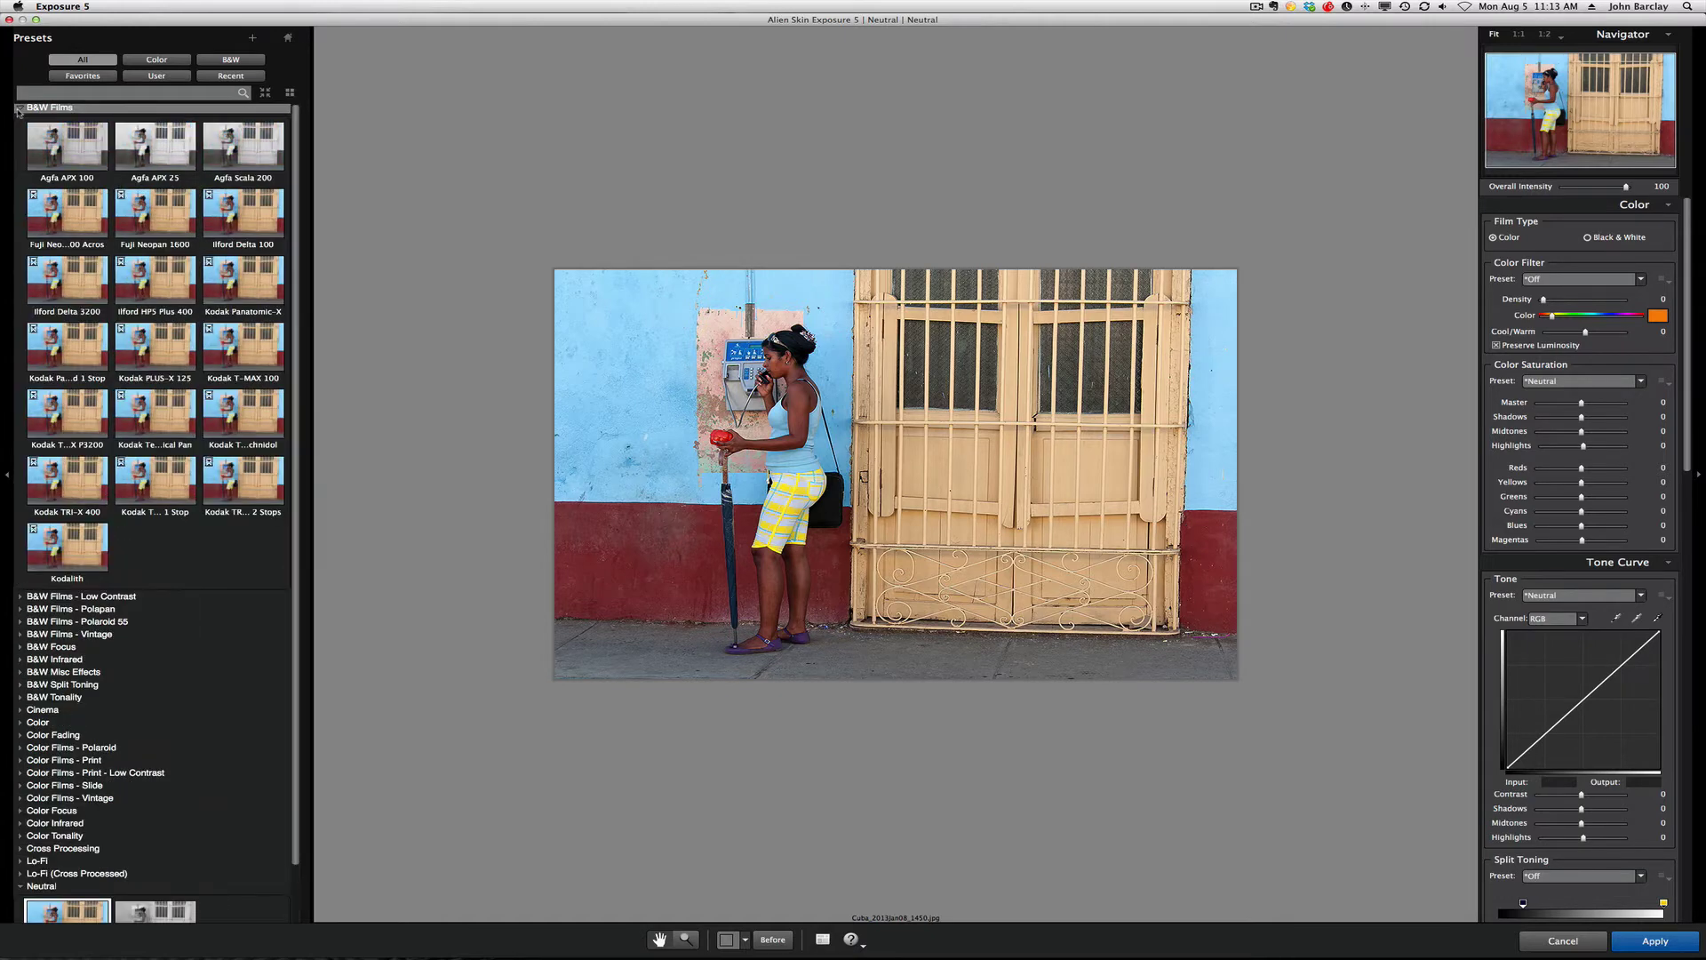
click(165, 152)
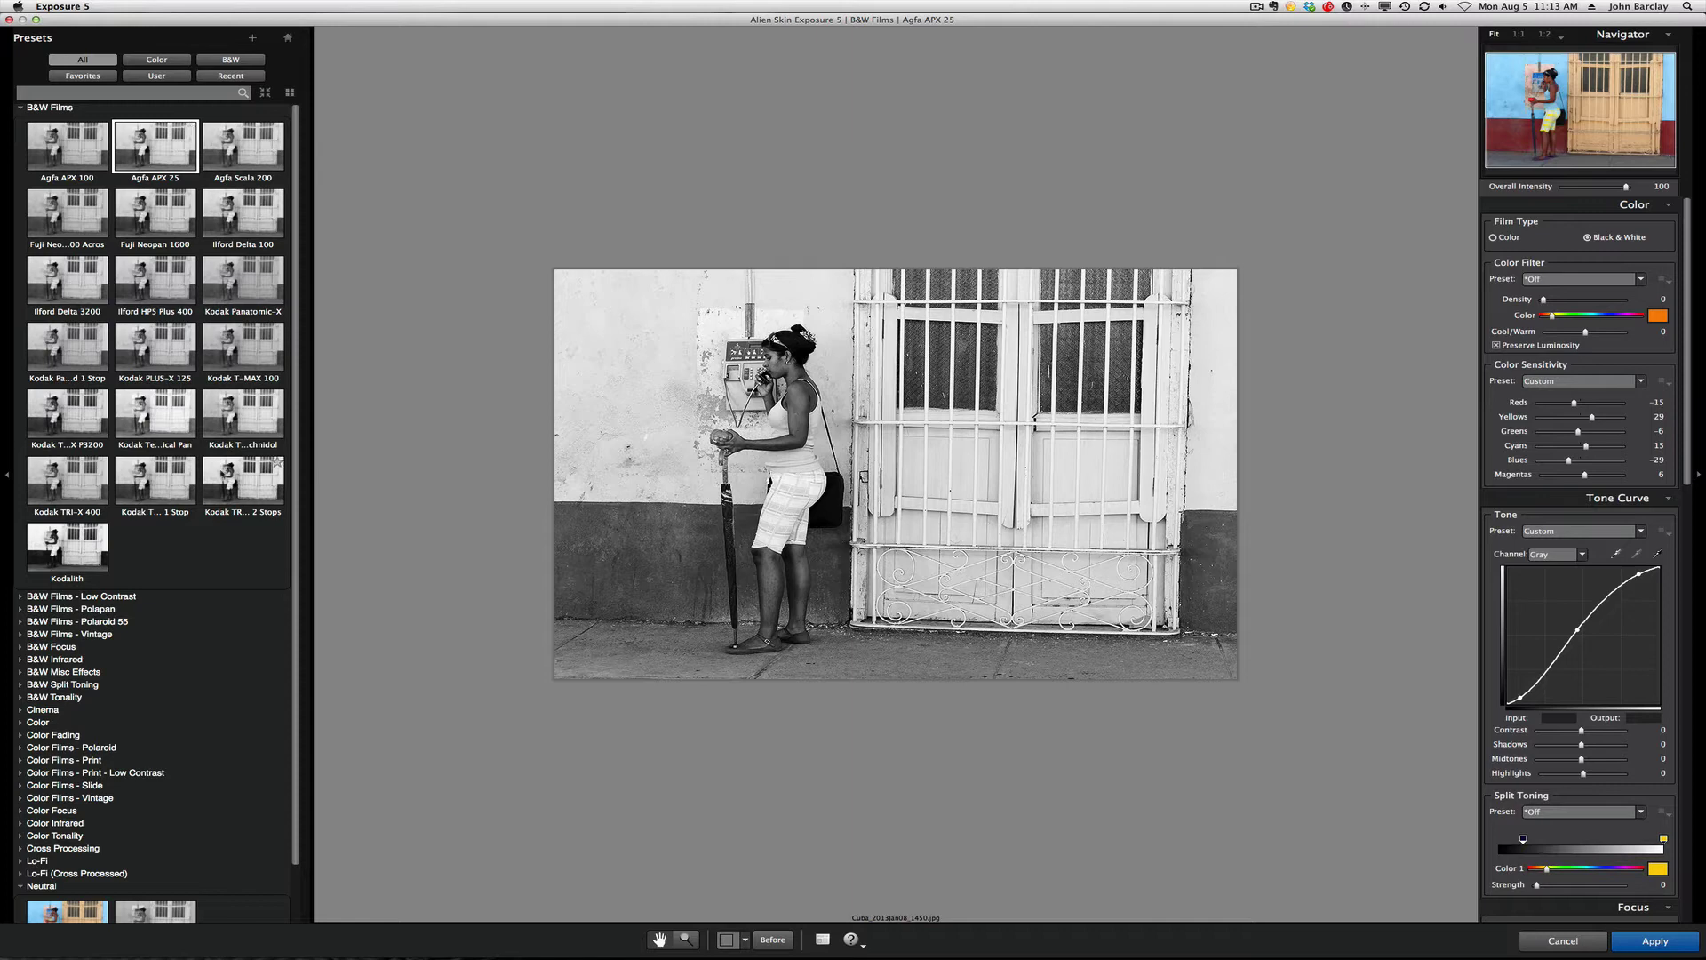
click(233, 479)
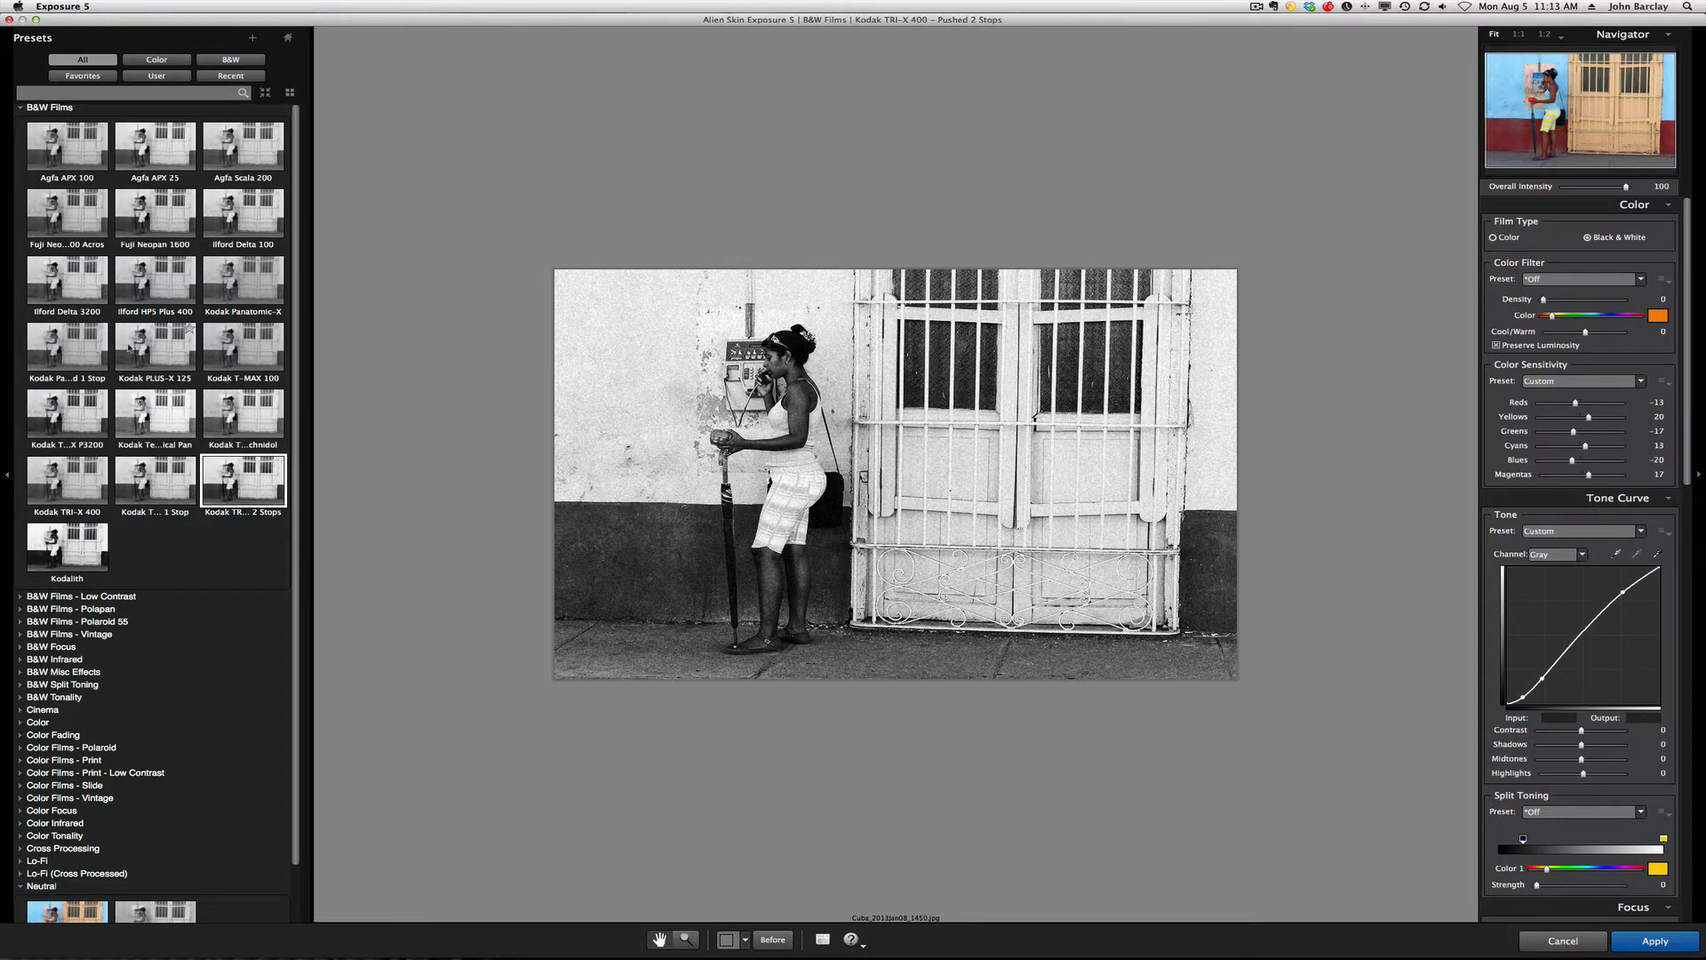
click(75, 280)
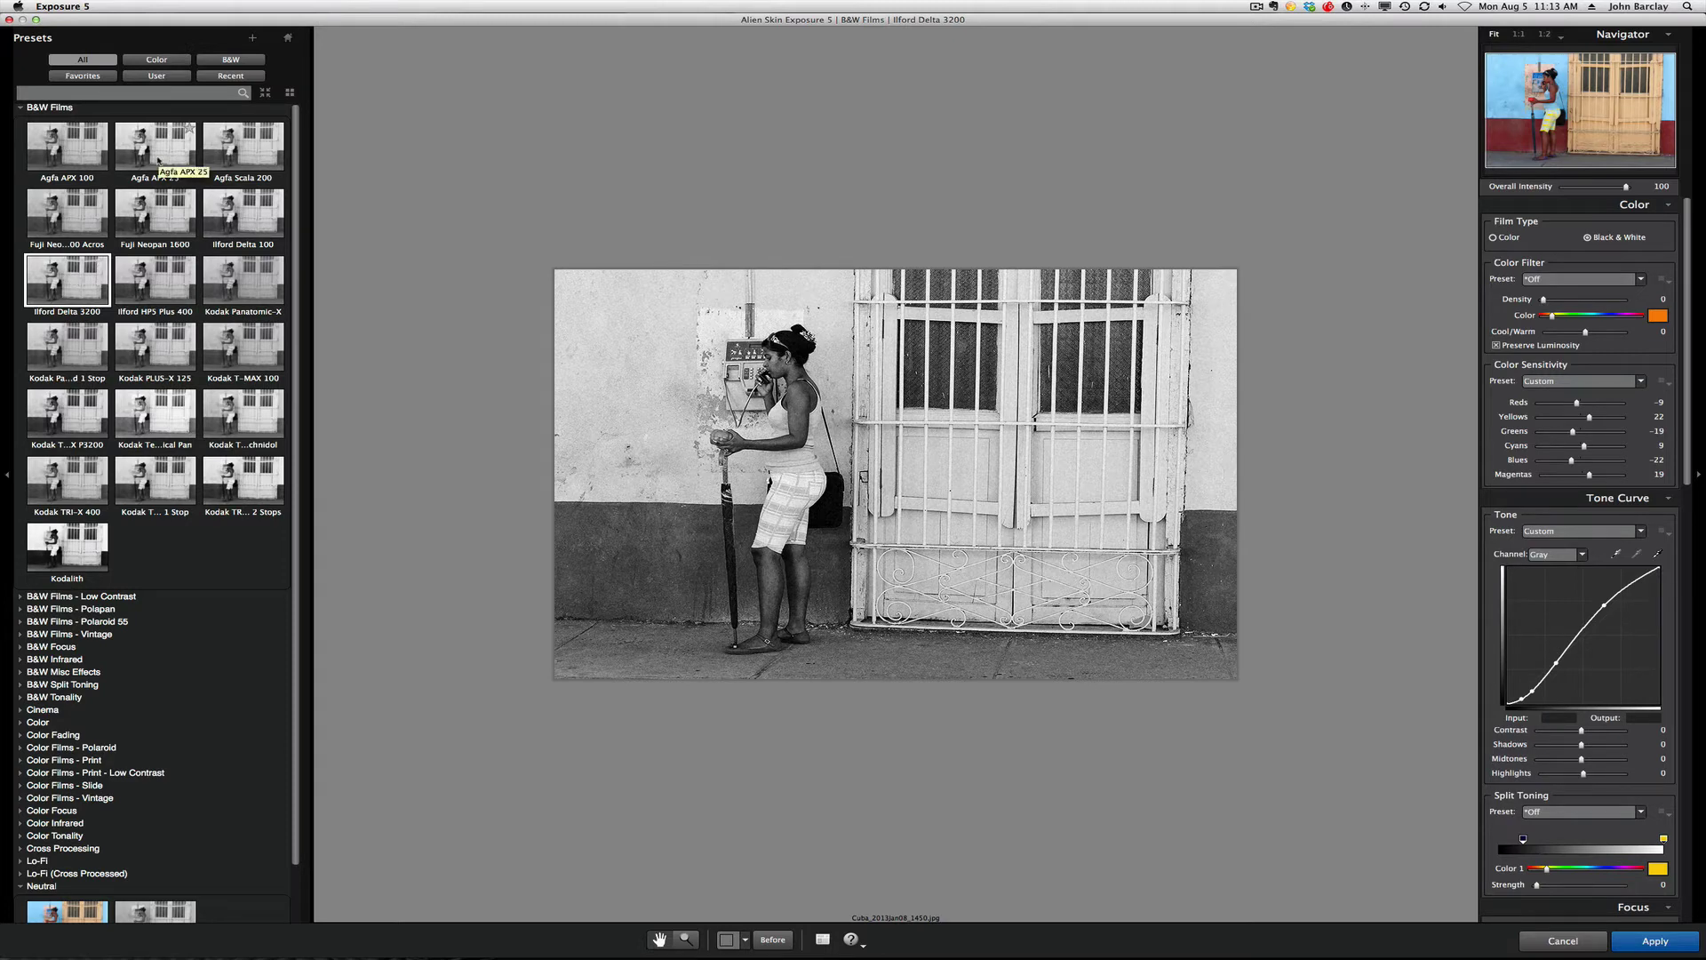
click(159, 160)
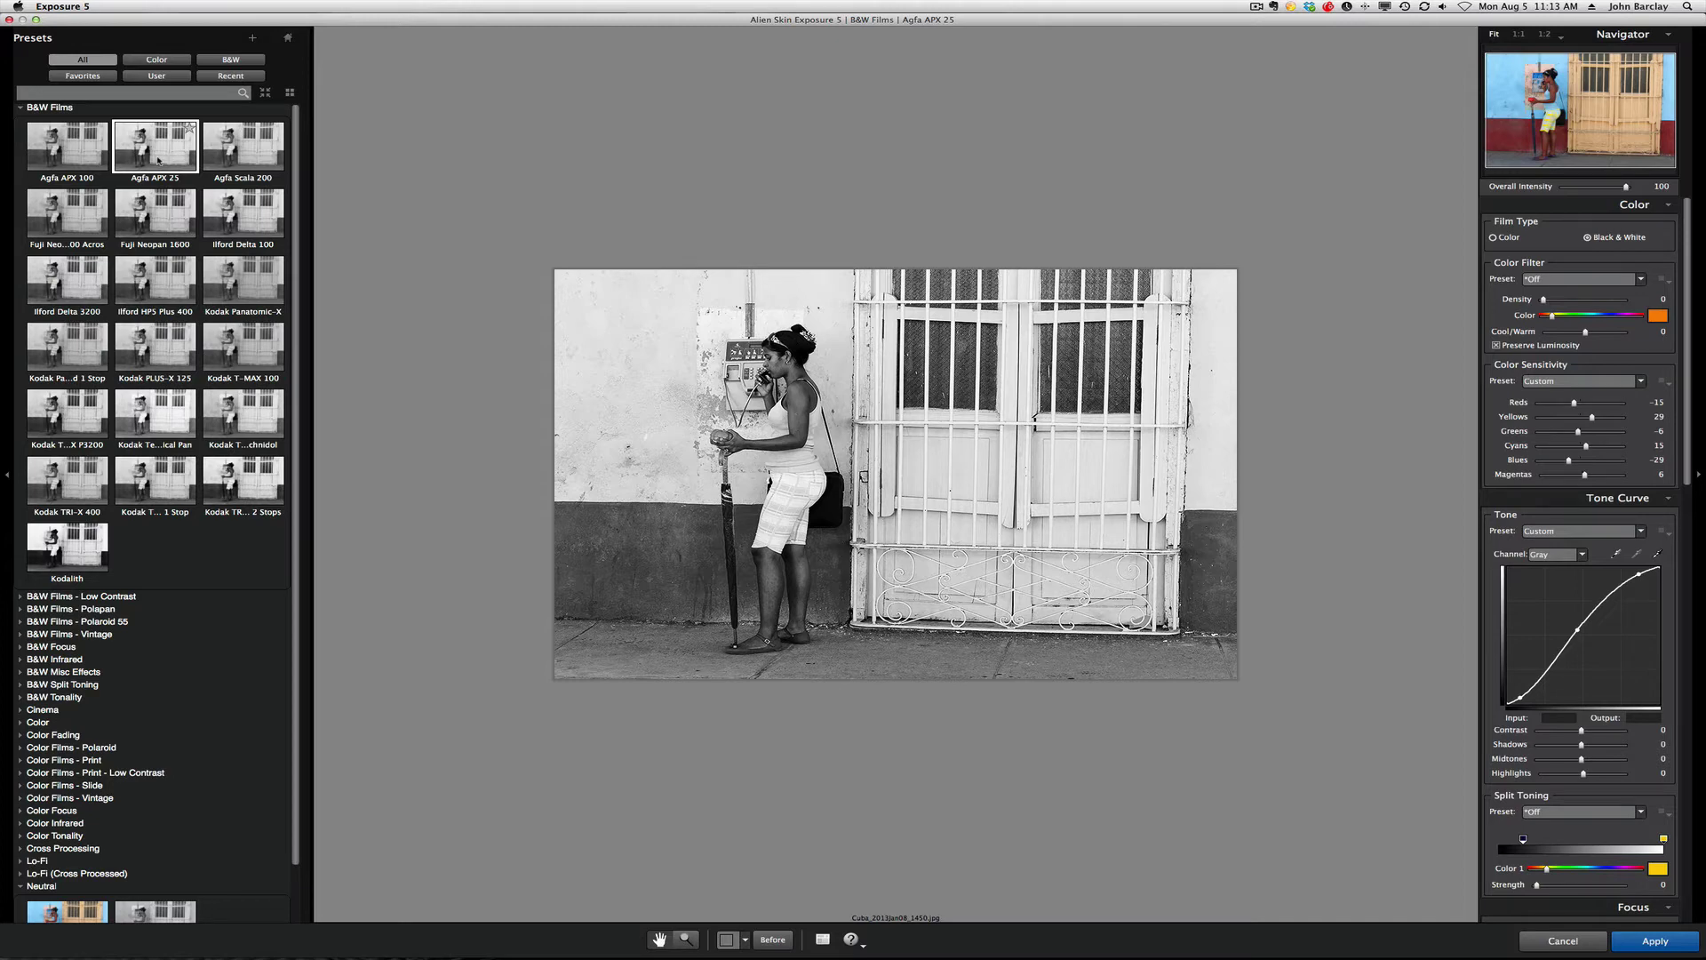
click(22, 108)
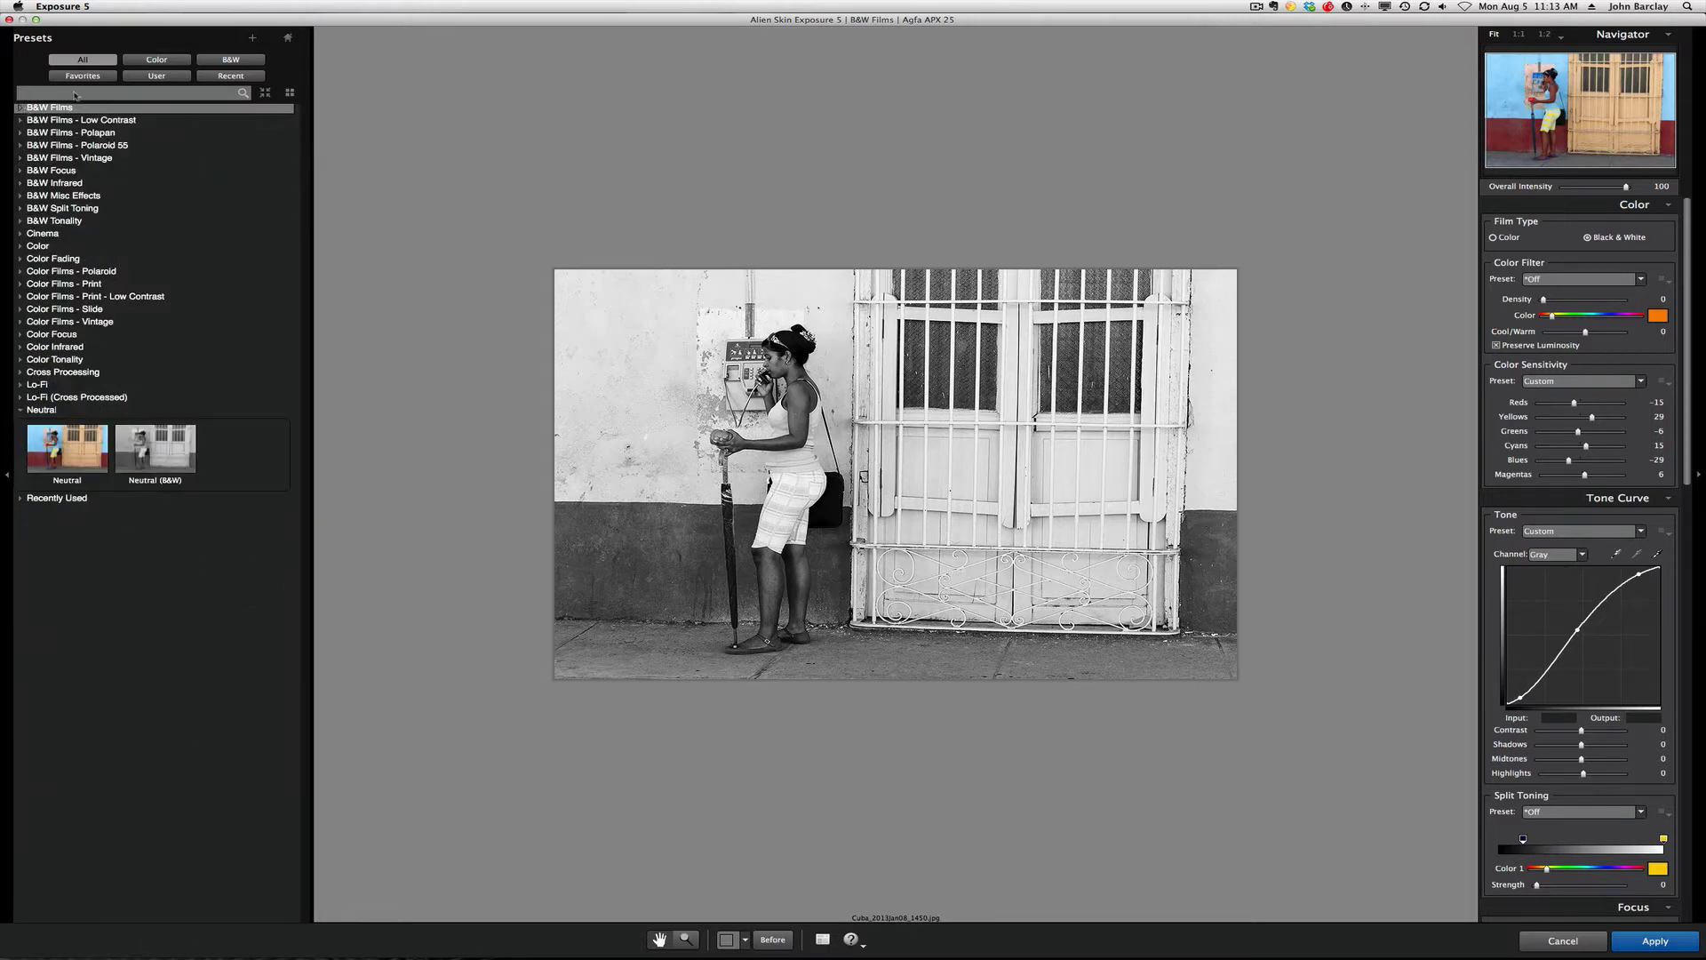
- Try Agfa RSX II 100 and Fuji Velvia 100 slide films, then apply Fuji Astia 100F
click(155, 60)
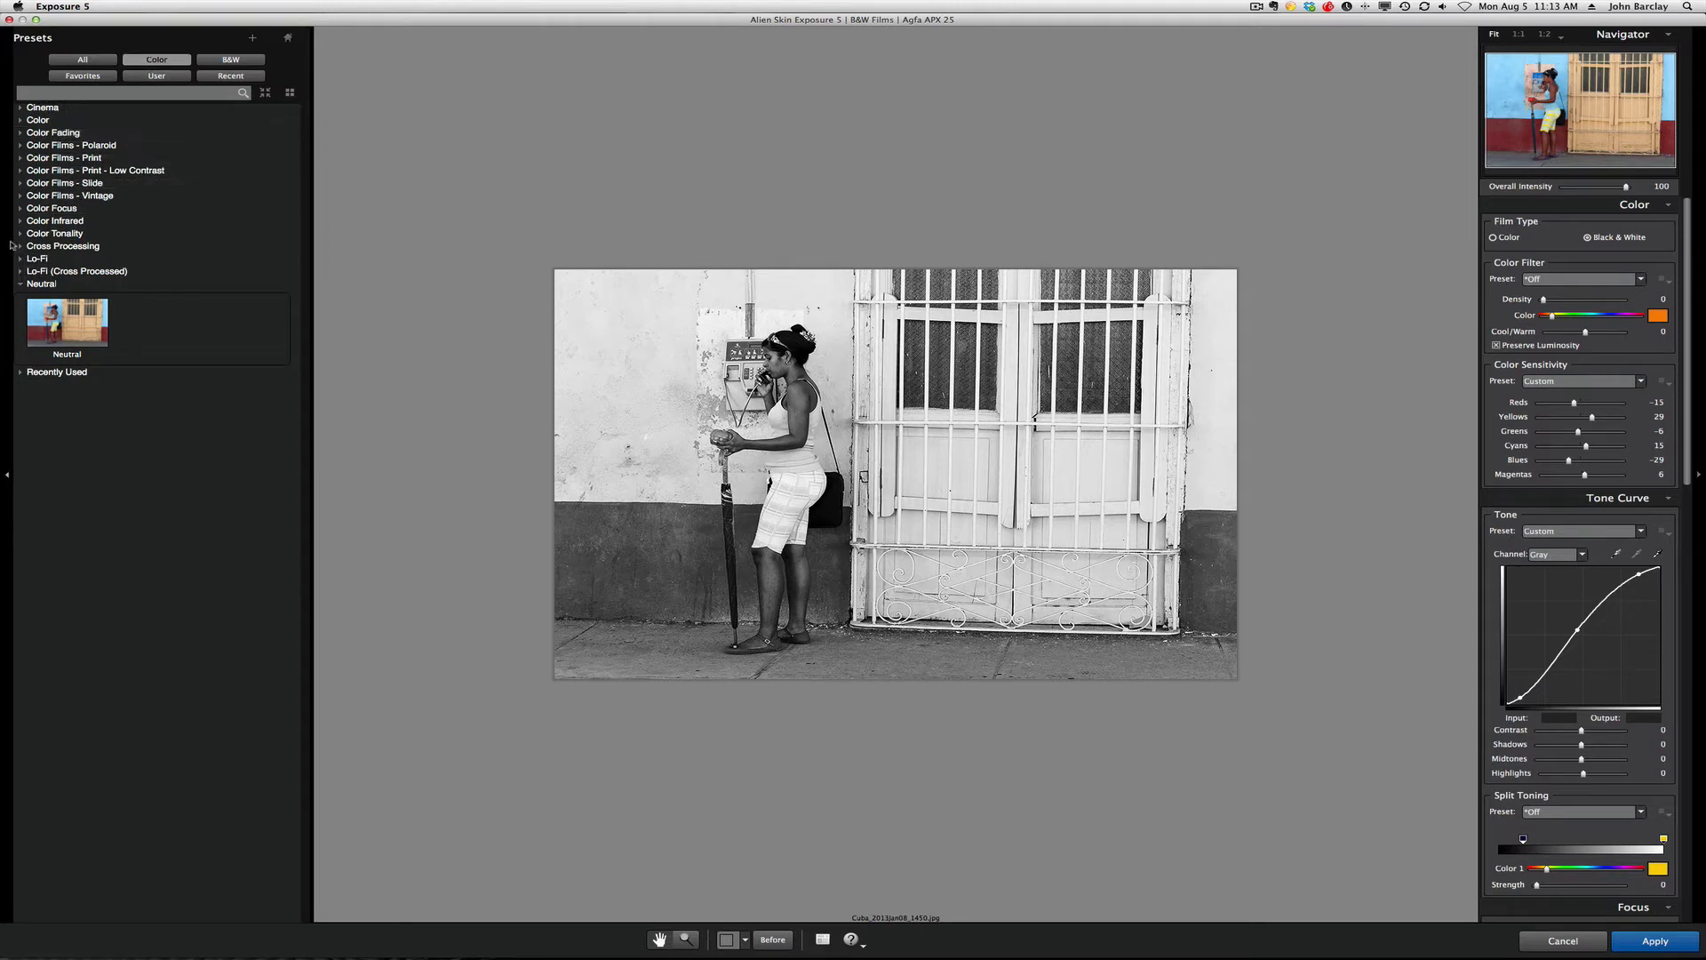
click(20, 184)
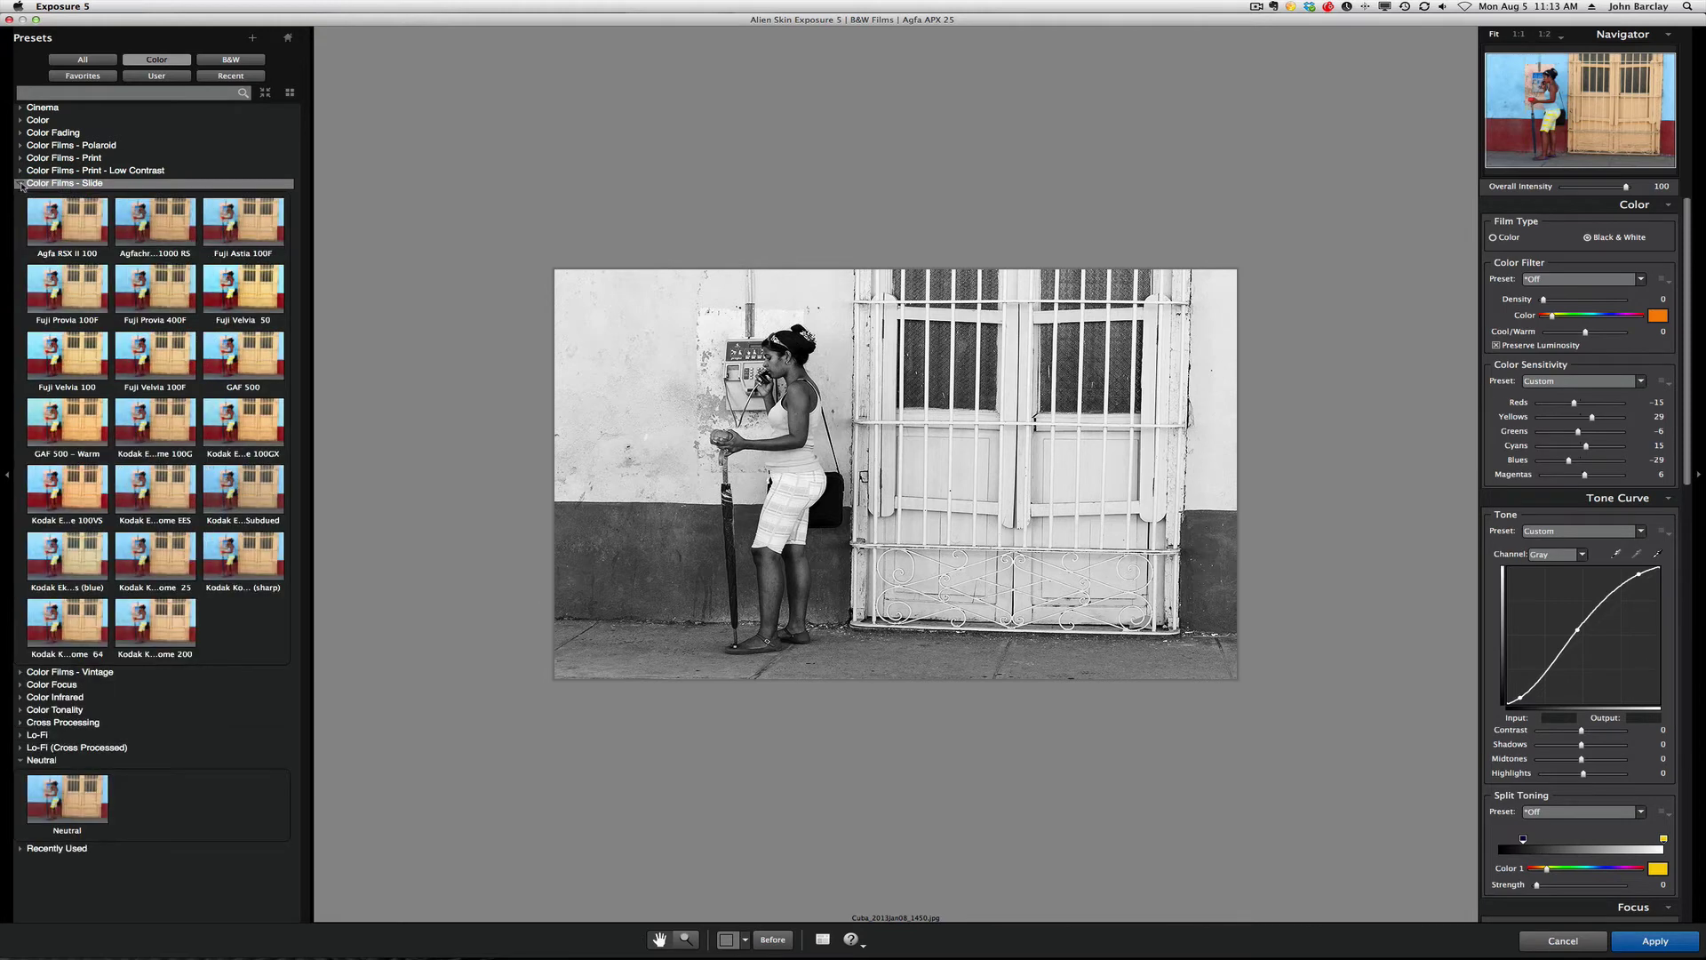
click(68, 234)
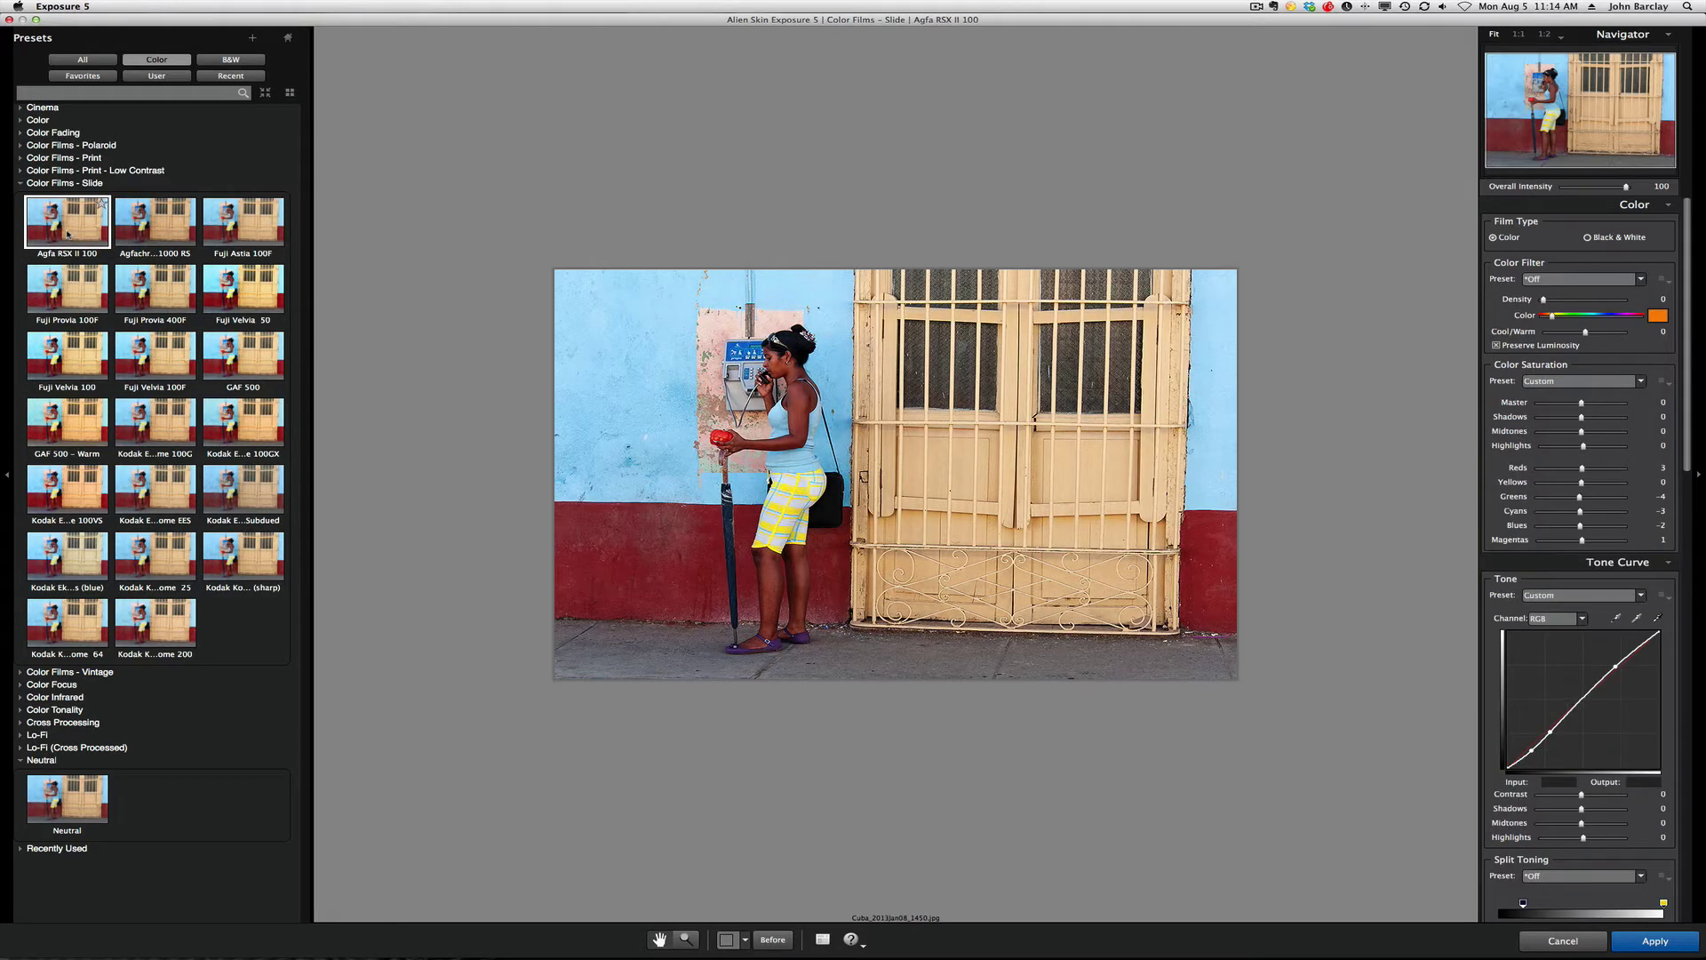
click(57, 362)
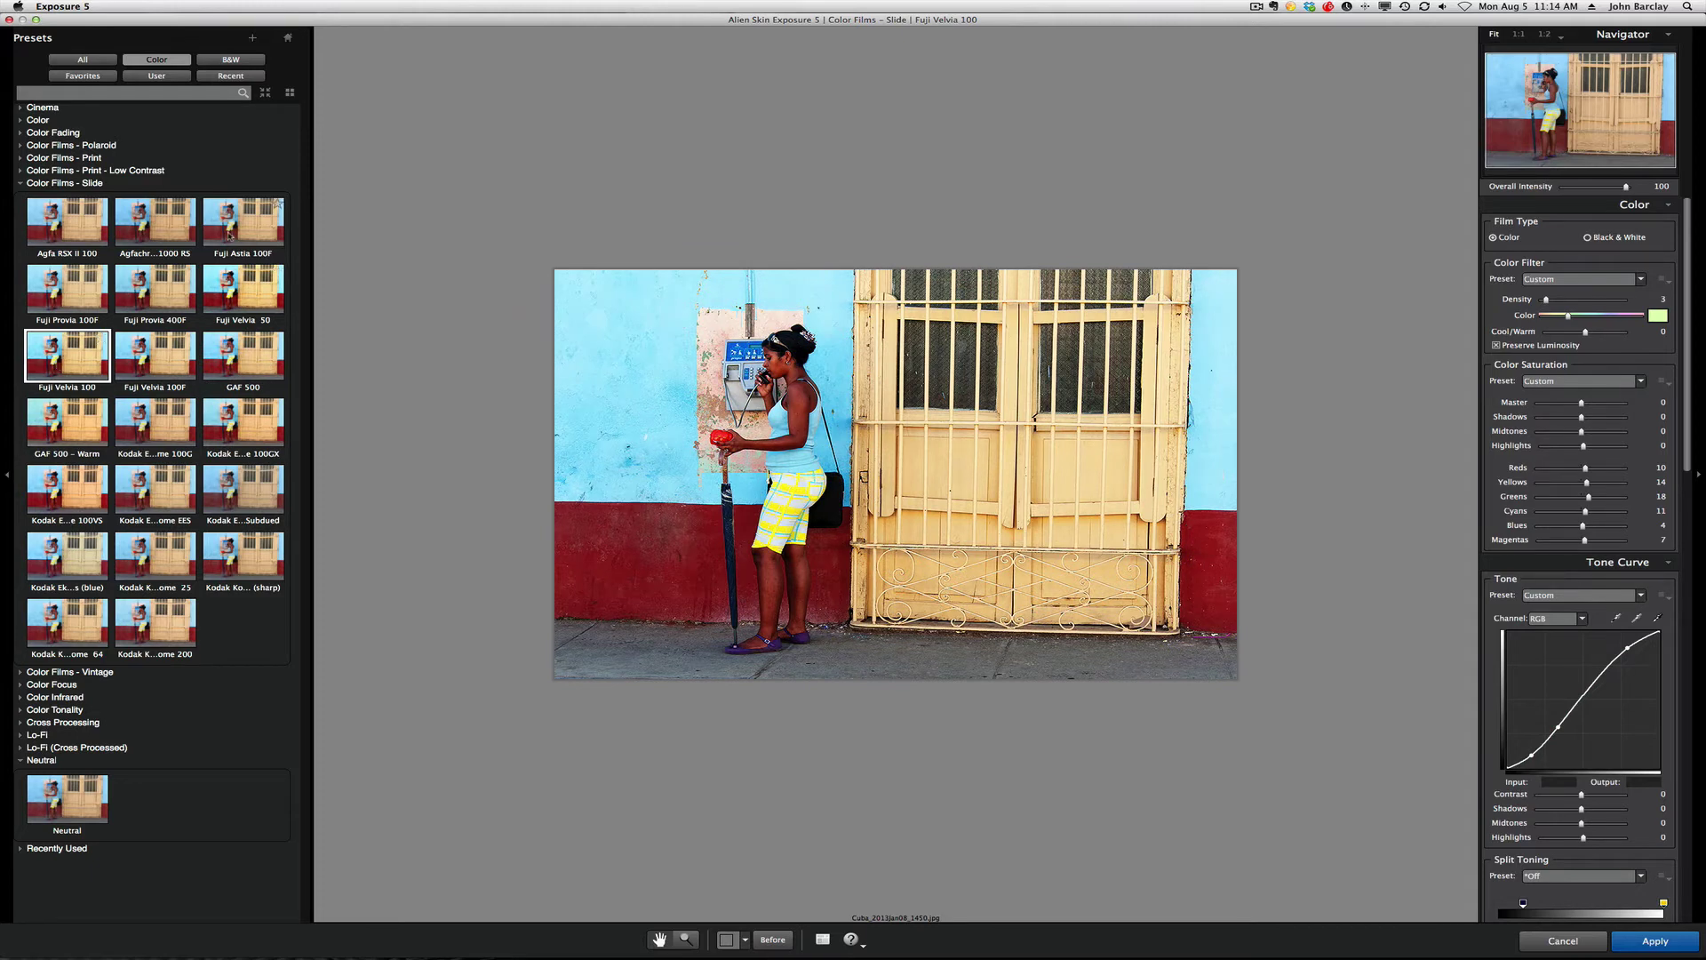
click(235, 228)
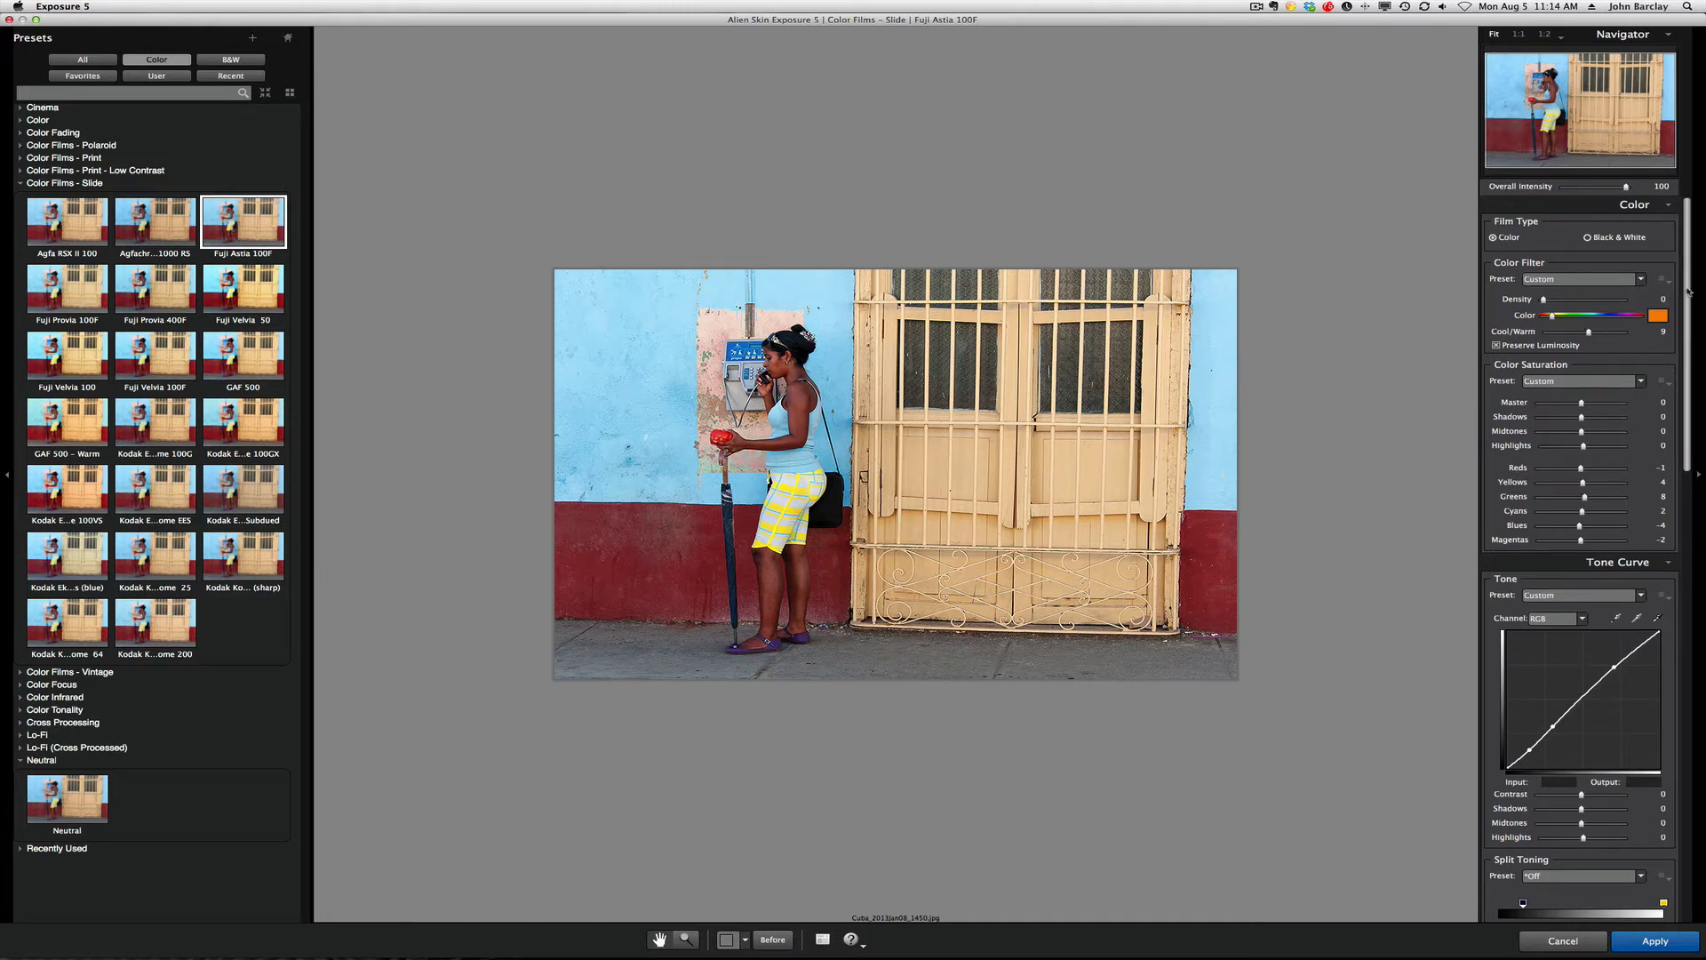
- Apply the Subtle – Black vignette preset at Amount 30
drag(1689, 287, 1695, 540)
scroll(1593, 525, down, 10)
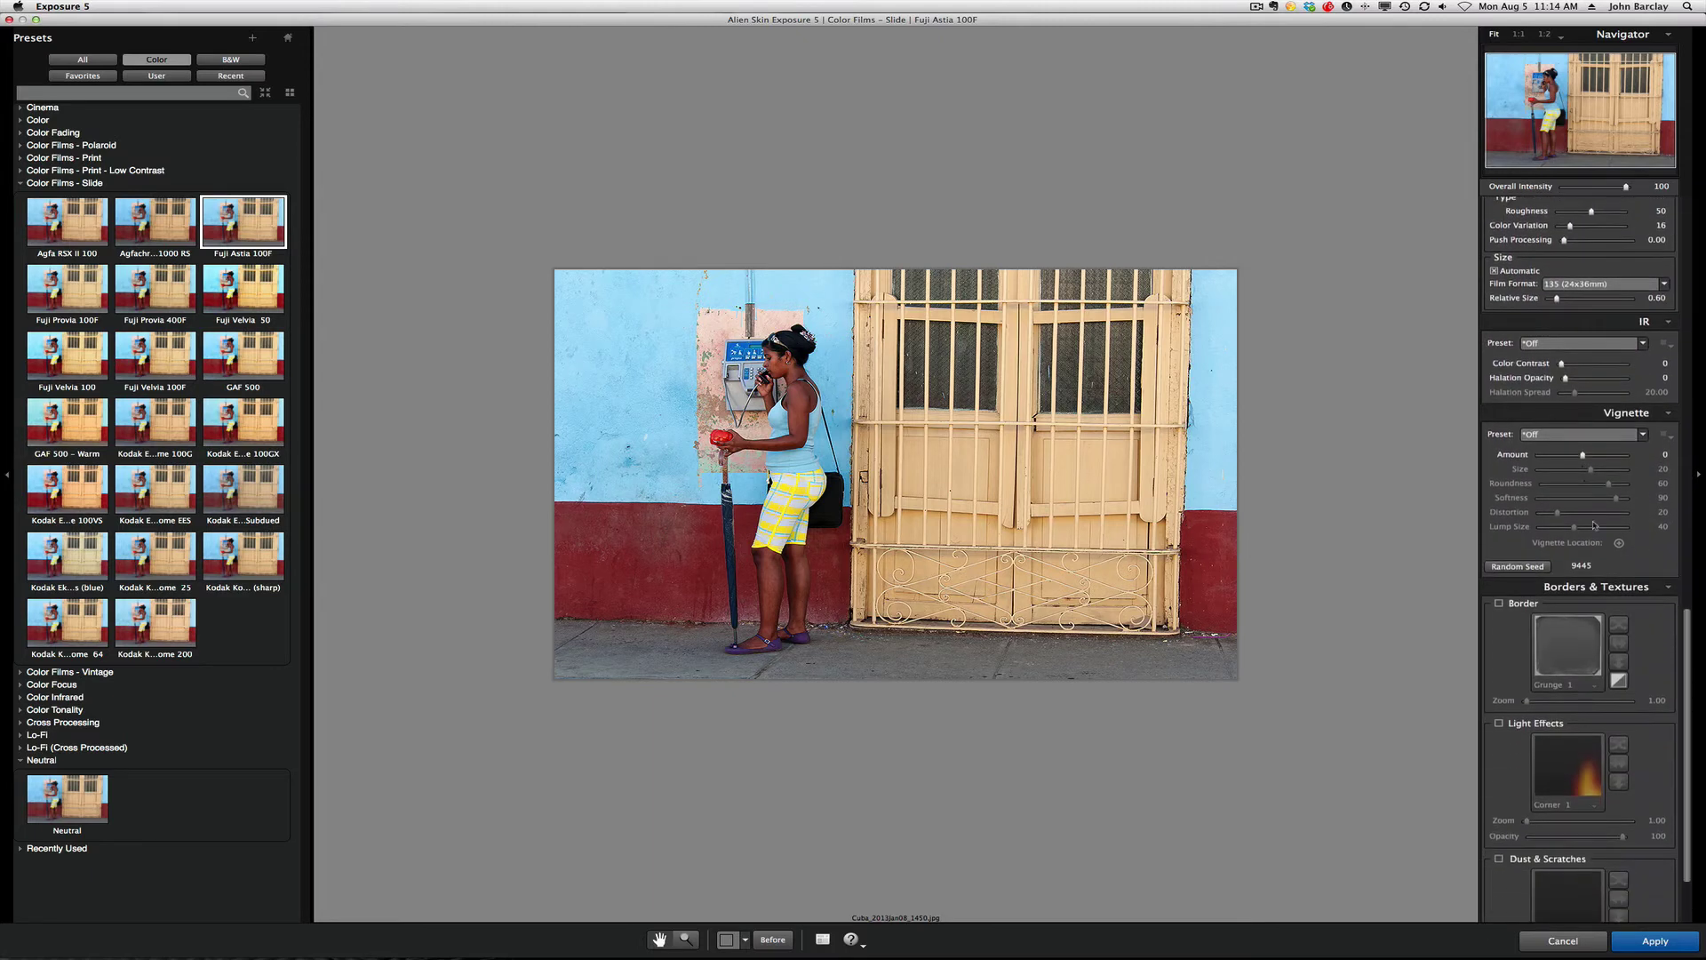
click(1639, 435)
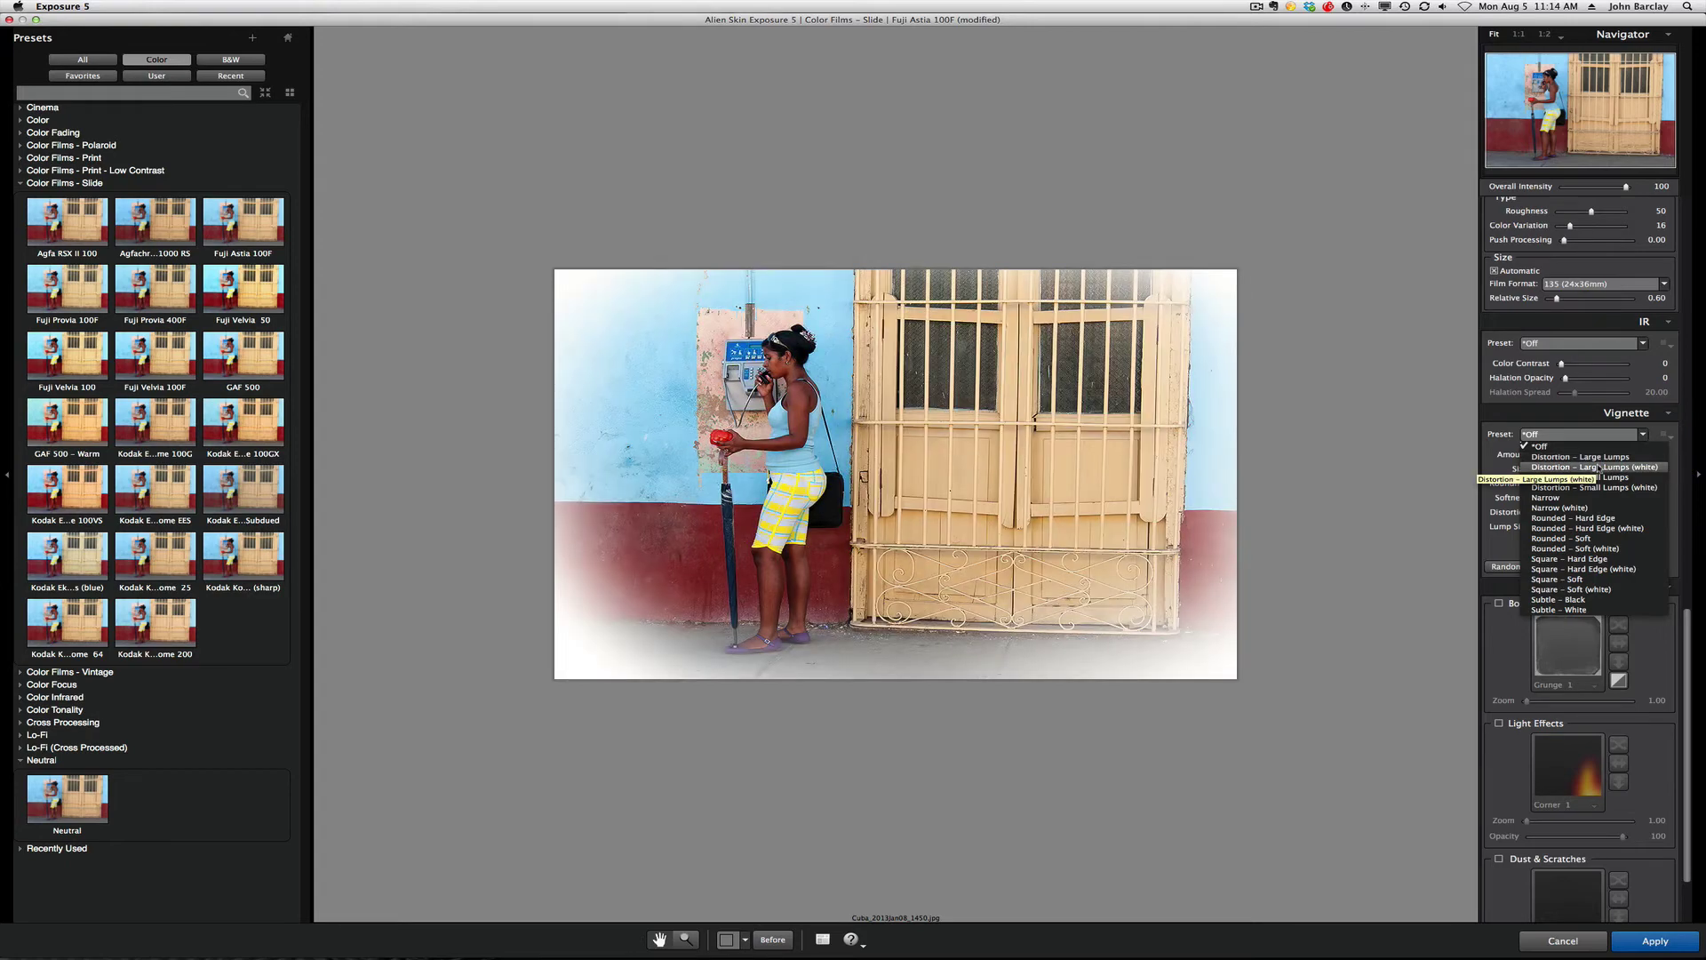
click(1551, 603)
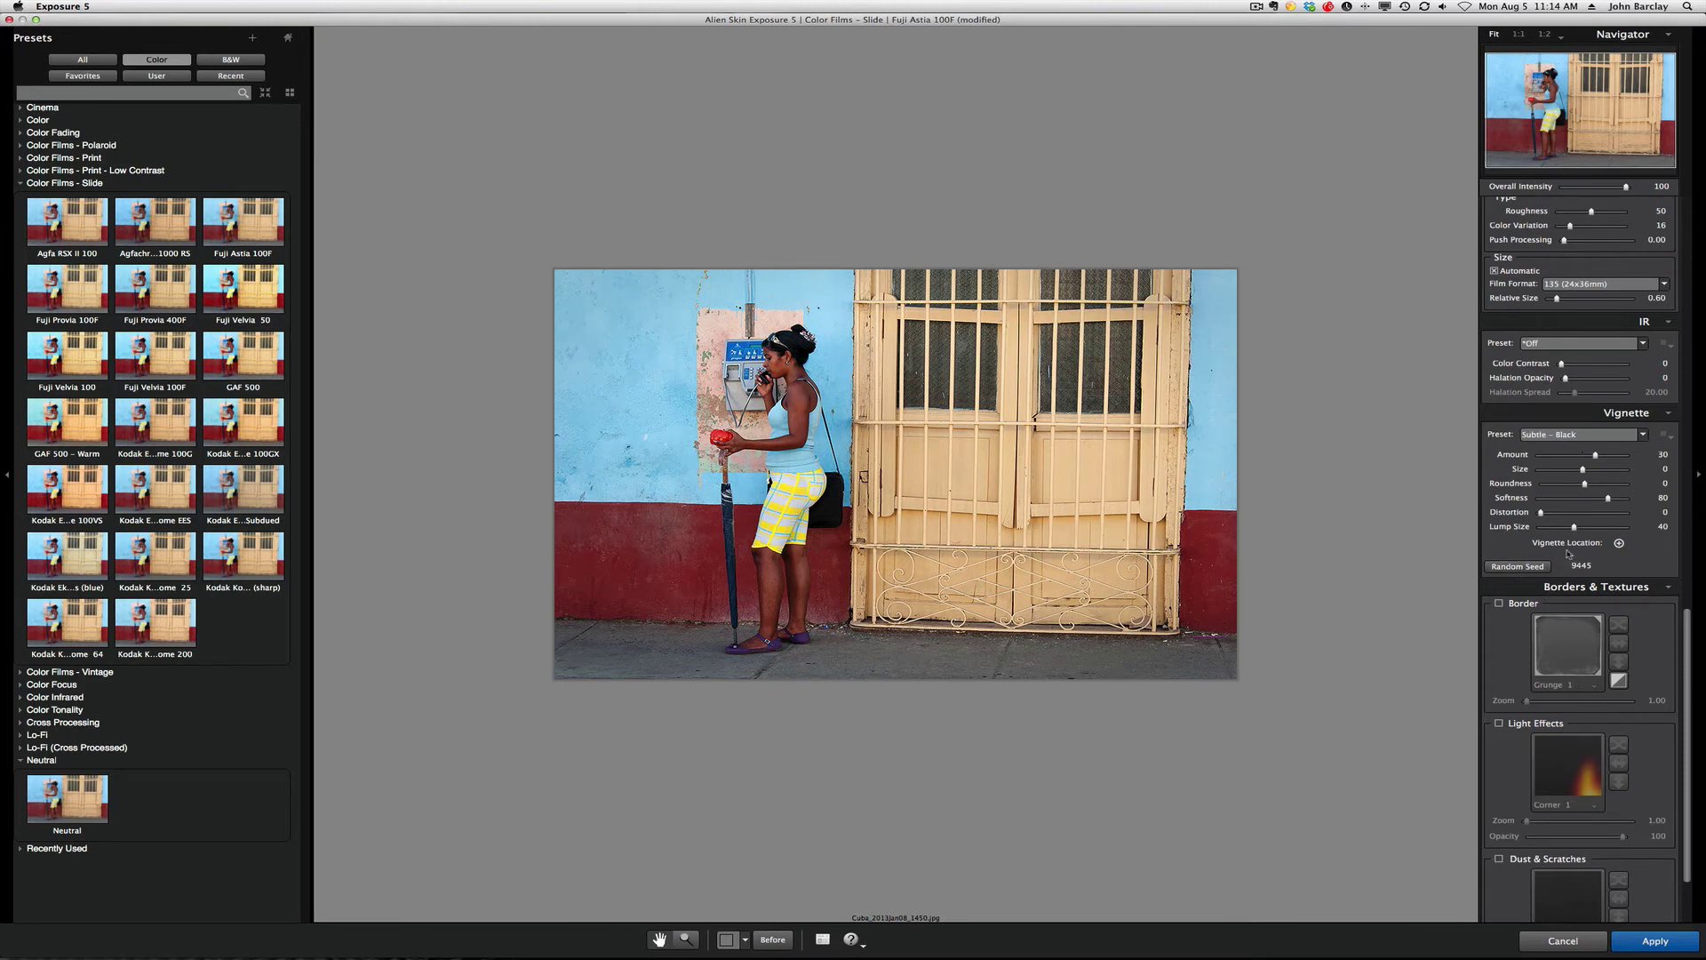
- Move the vignette centre left on the payphone photo
click(1619, 542)
click(1161, 542)
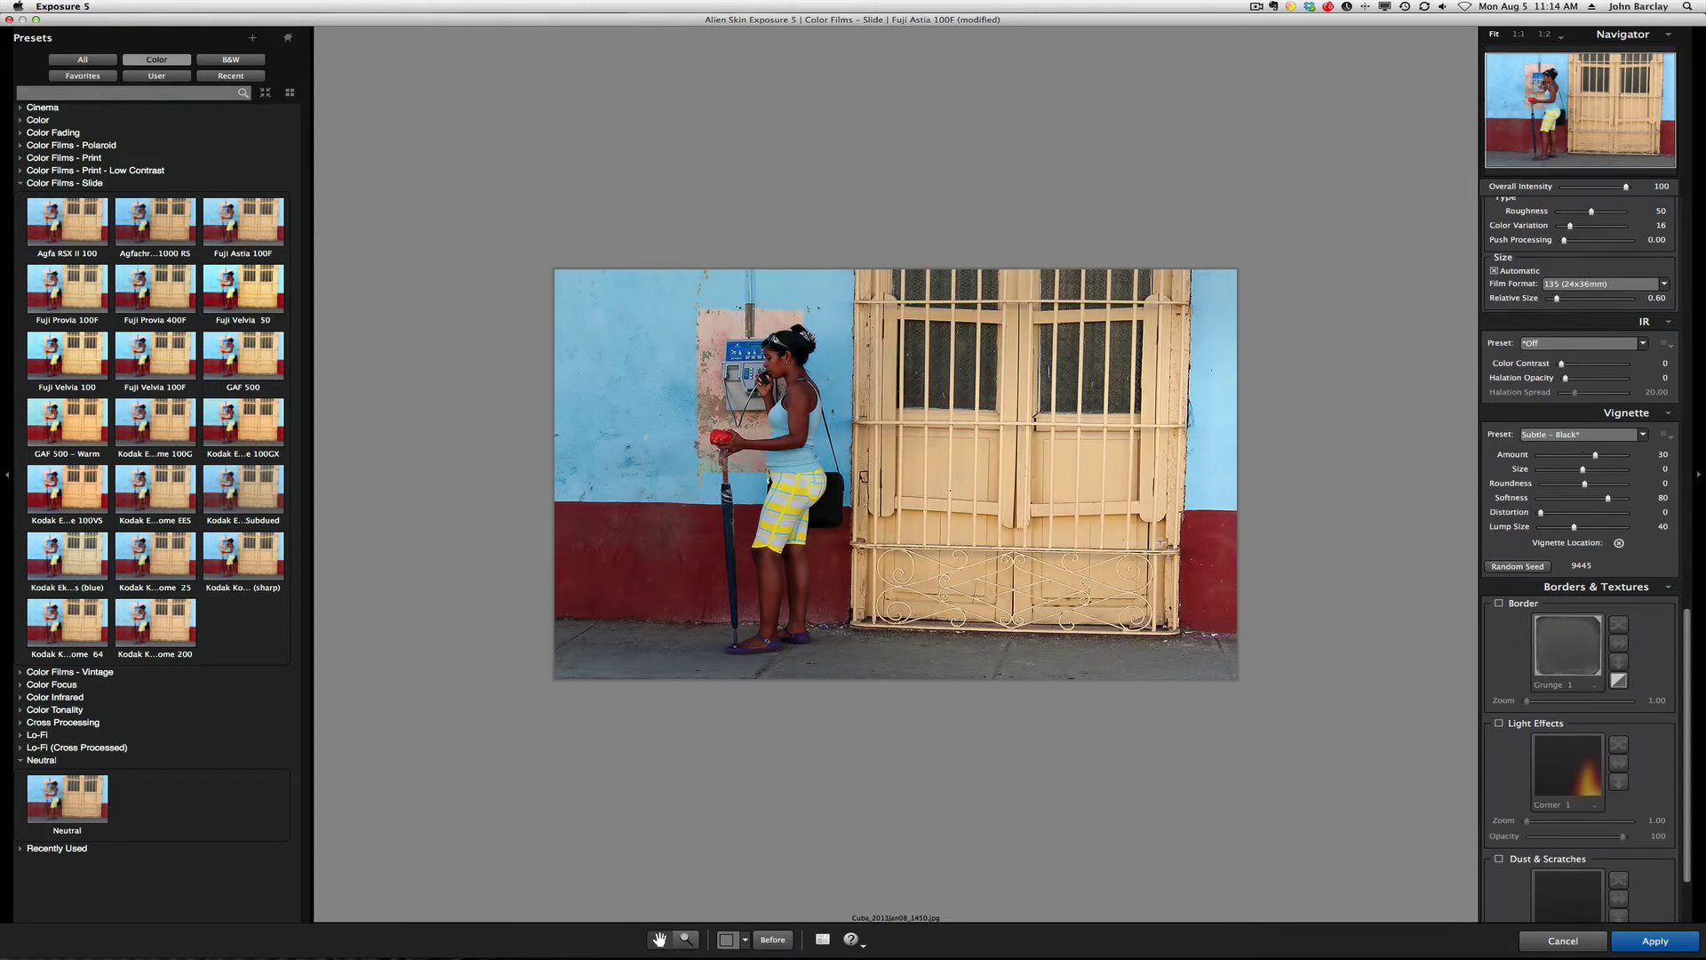
drag(1161, 542, 965, 492)
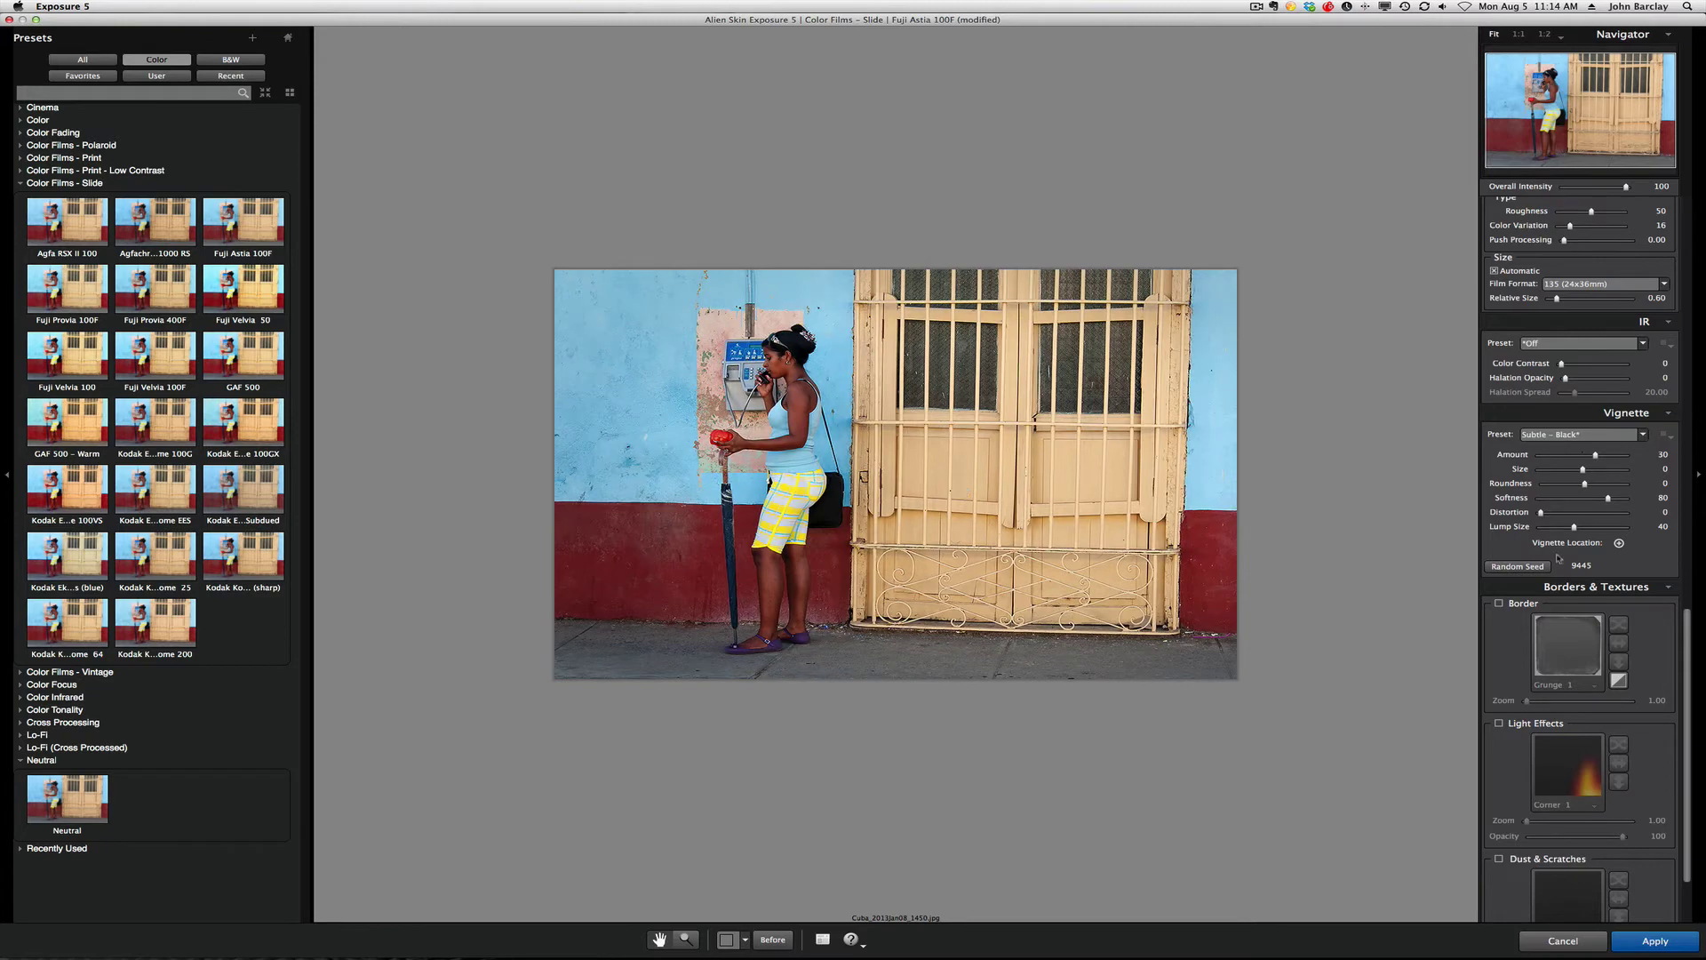
click(1619, 543)
drag(933, 471, 895, 477)
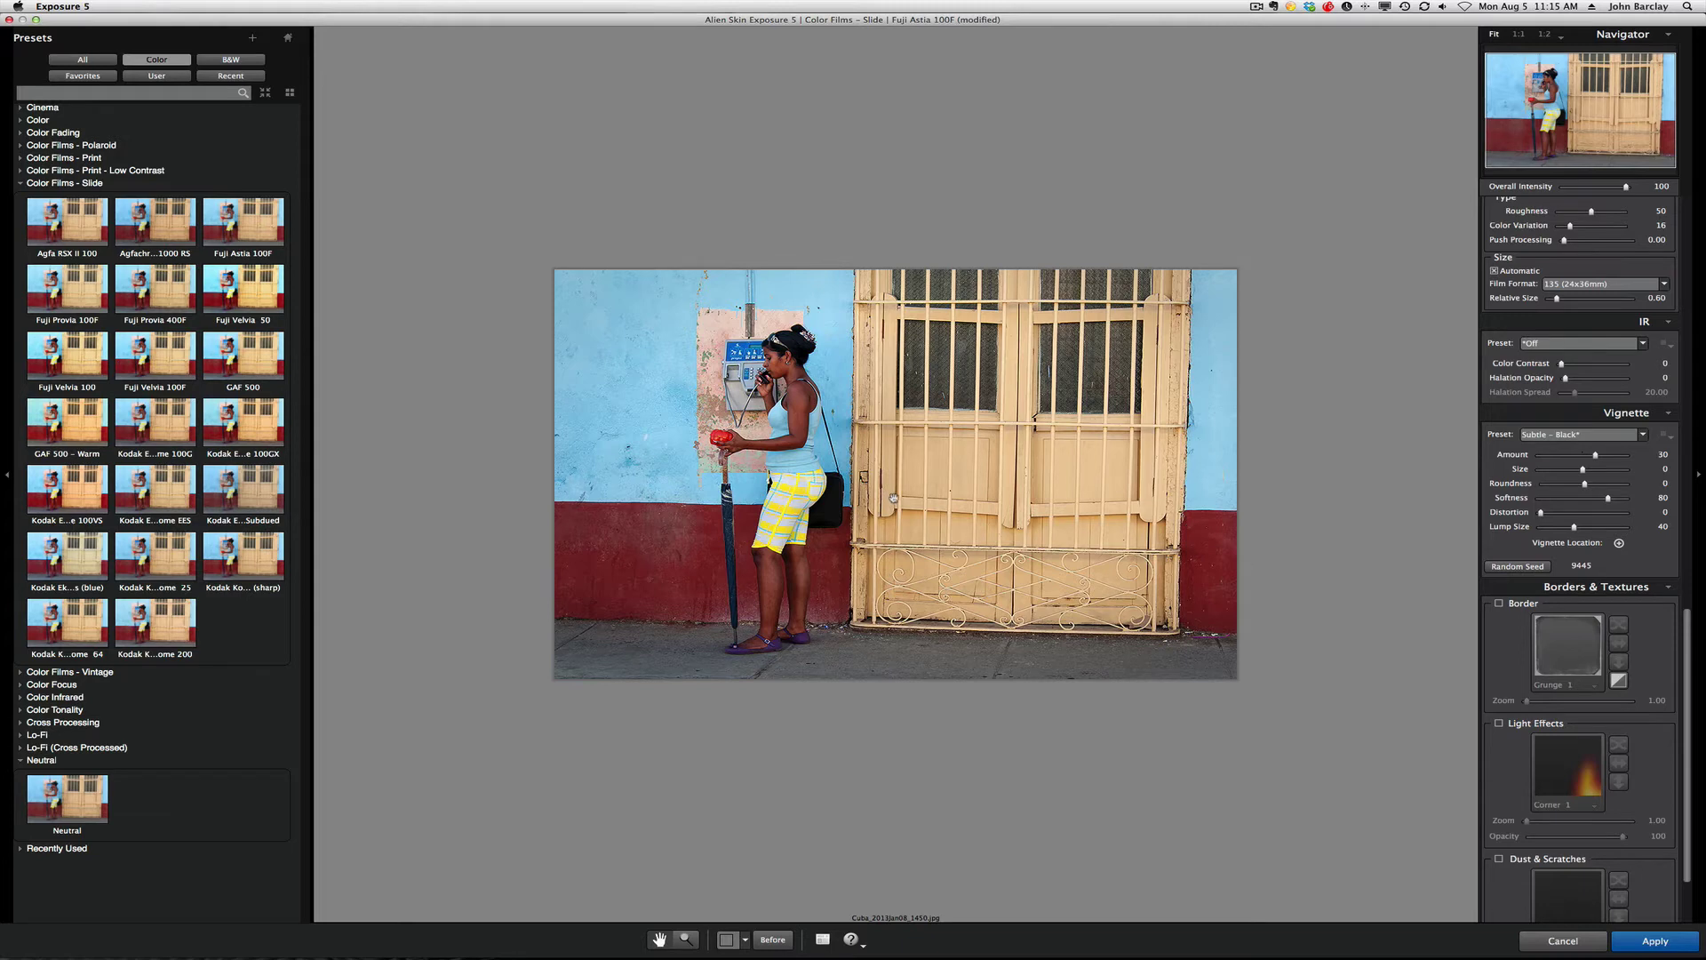
- Open the Color Films - Vintage presets and preview the Autochrome and Autochrome Dust & Scratches looks
click(20, 184)
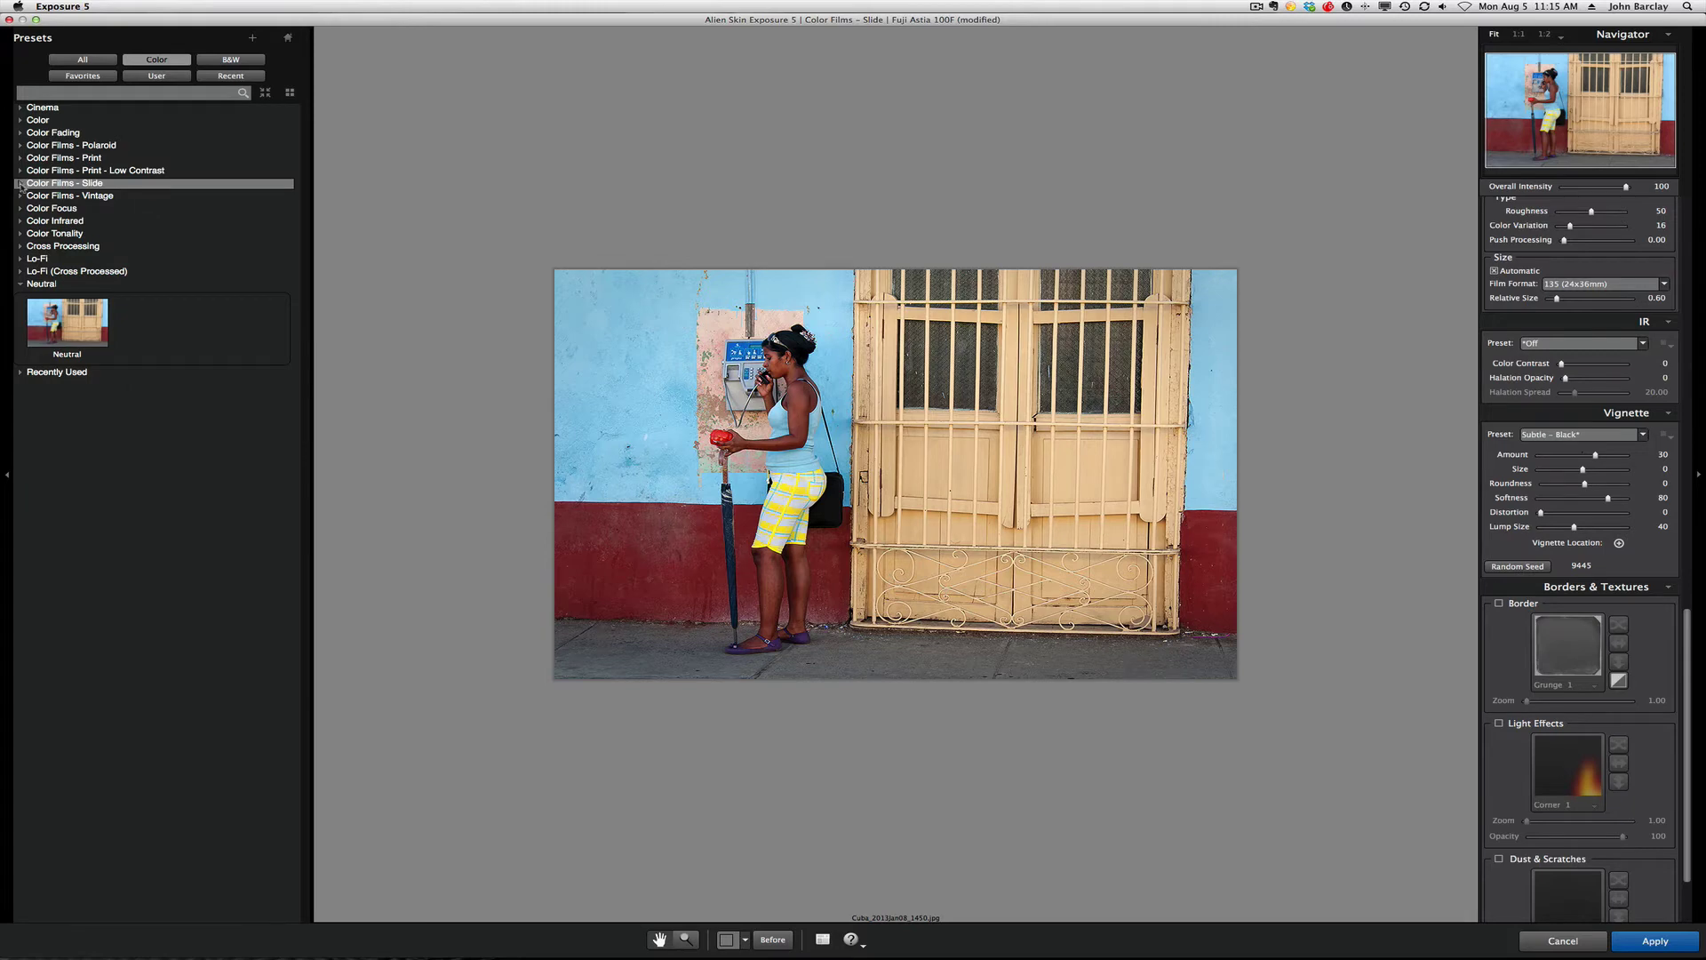
click(21, 196)
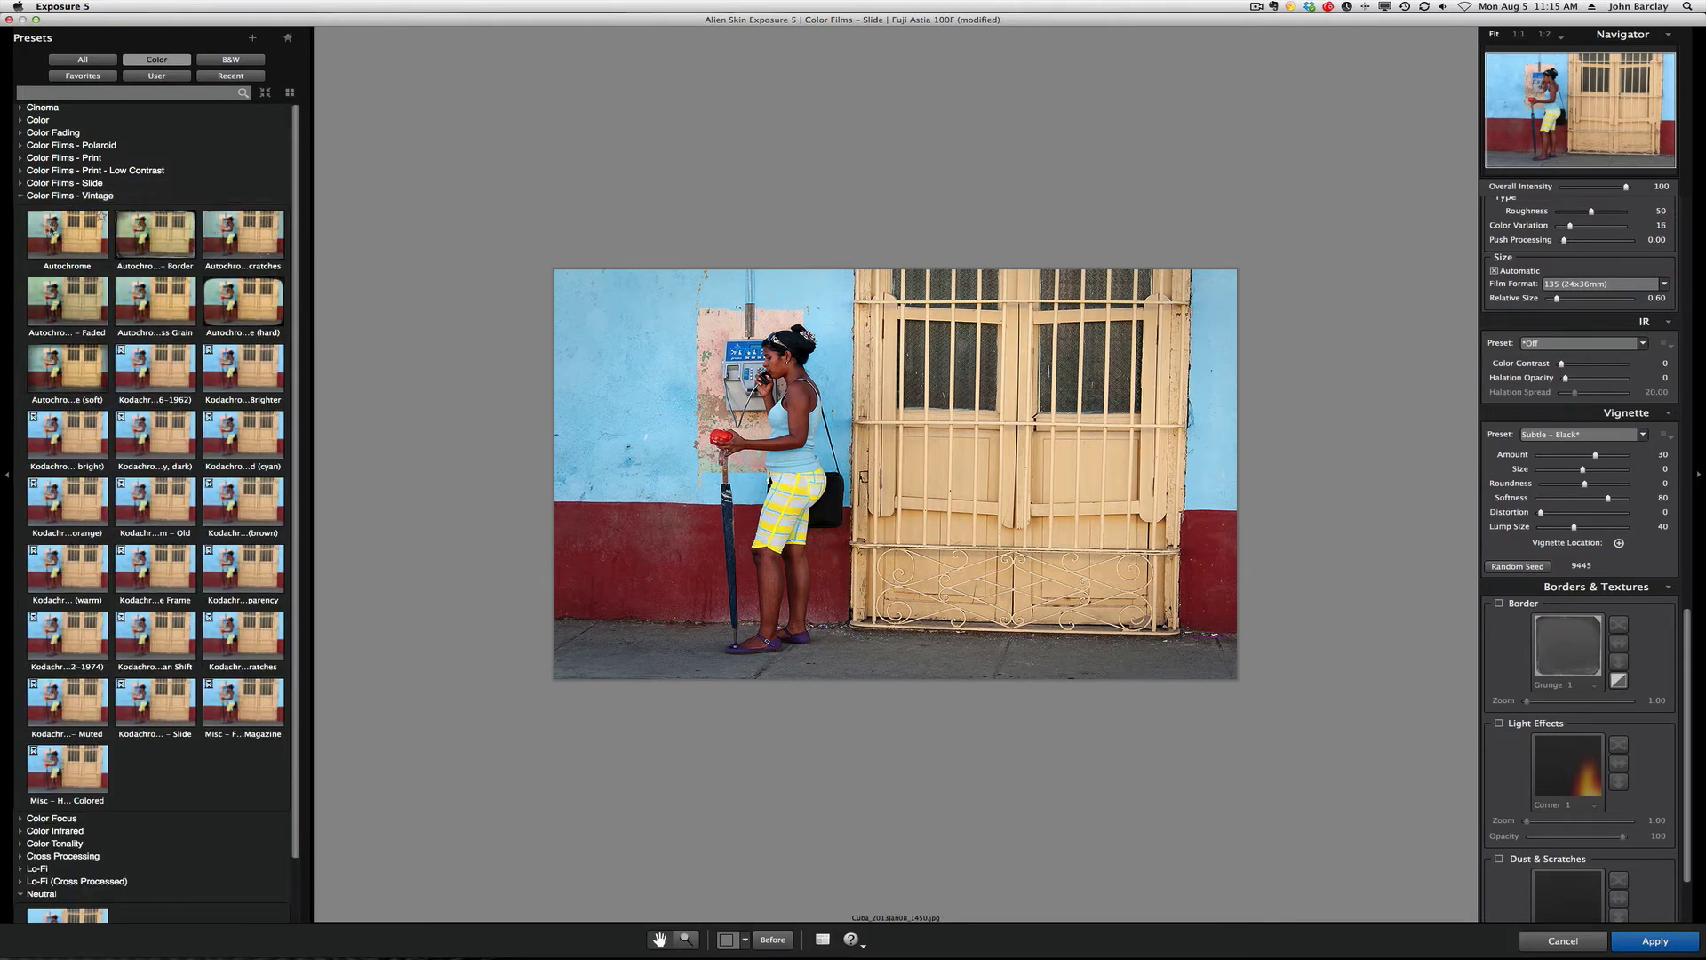
click(70, 247)
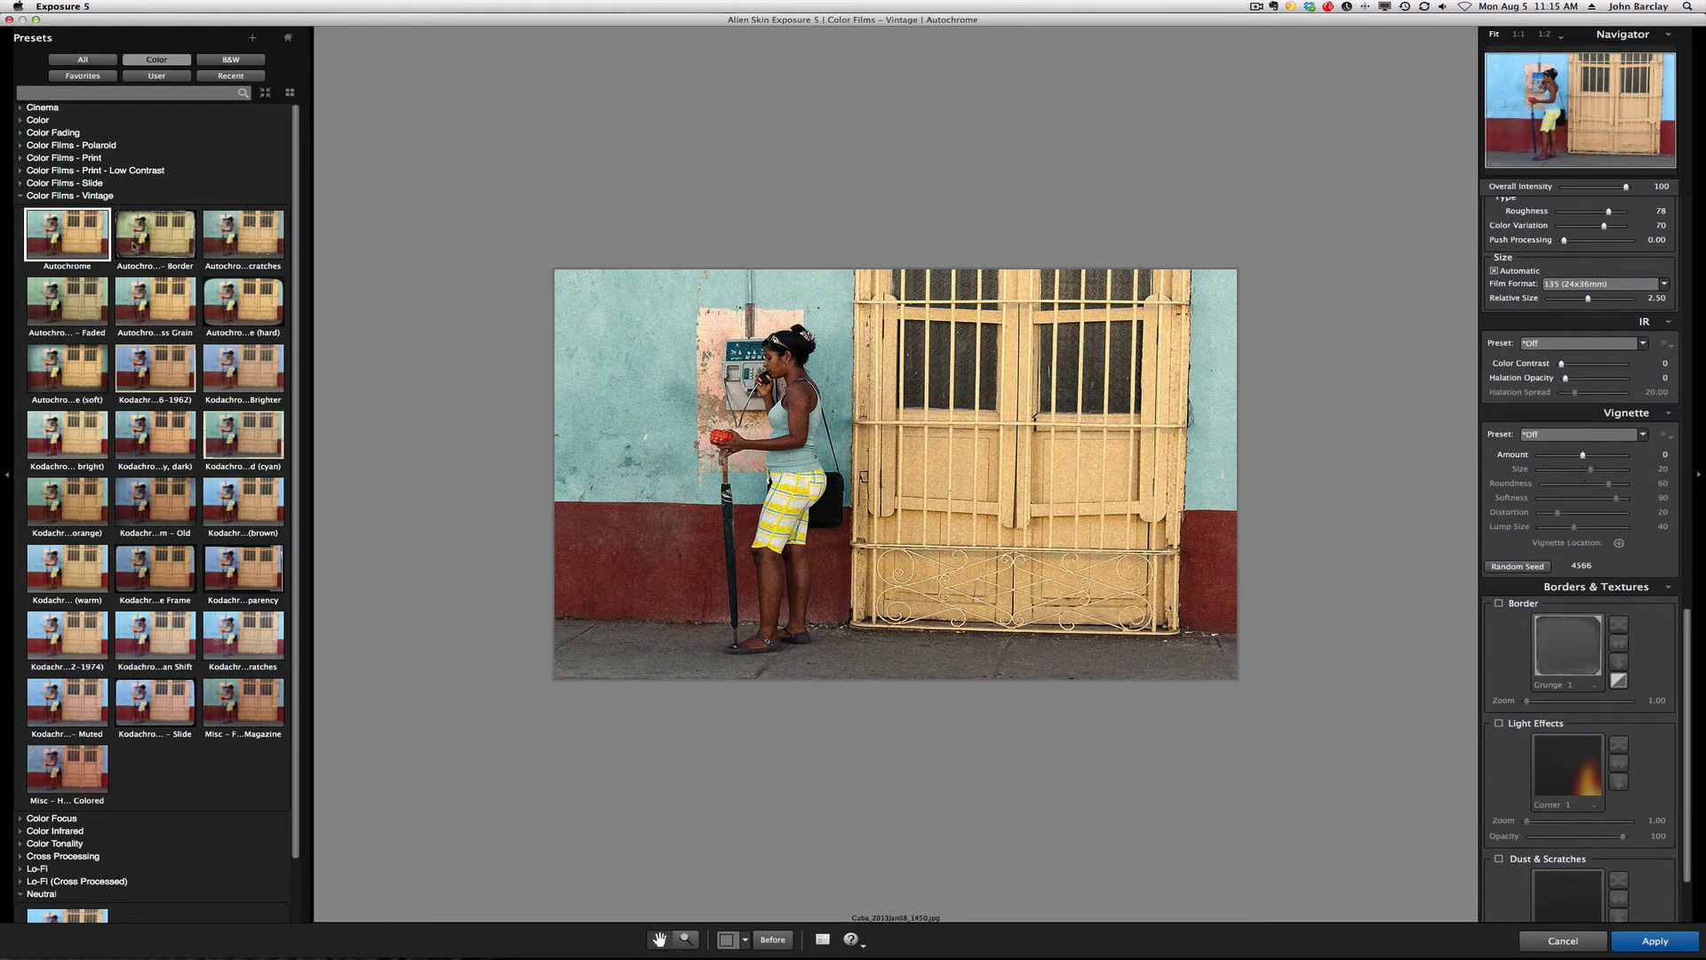
click(242, 240)
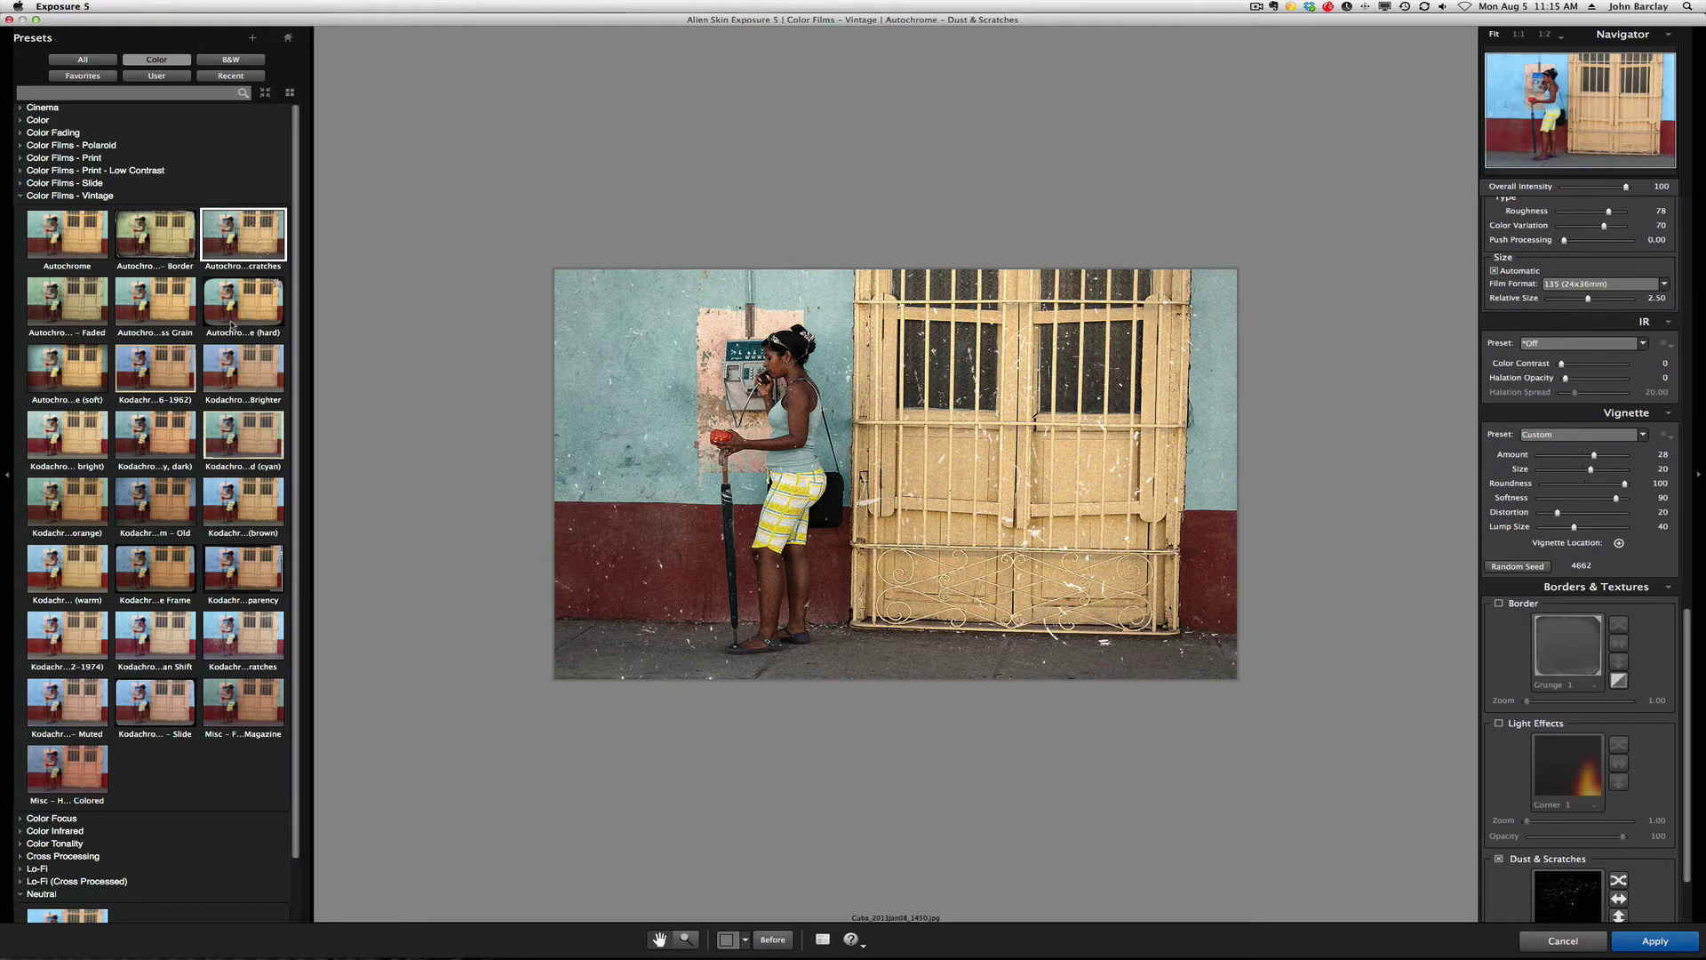
- Apply Kodachrome 35mm – Faded (cyan) to the street photo and switch off its print border
click(247, 426)
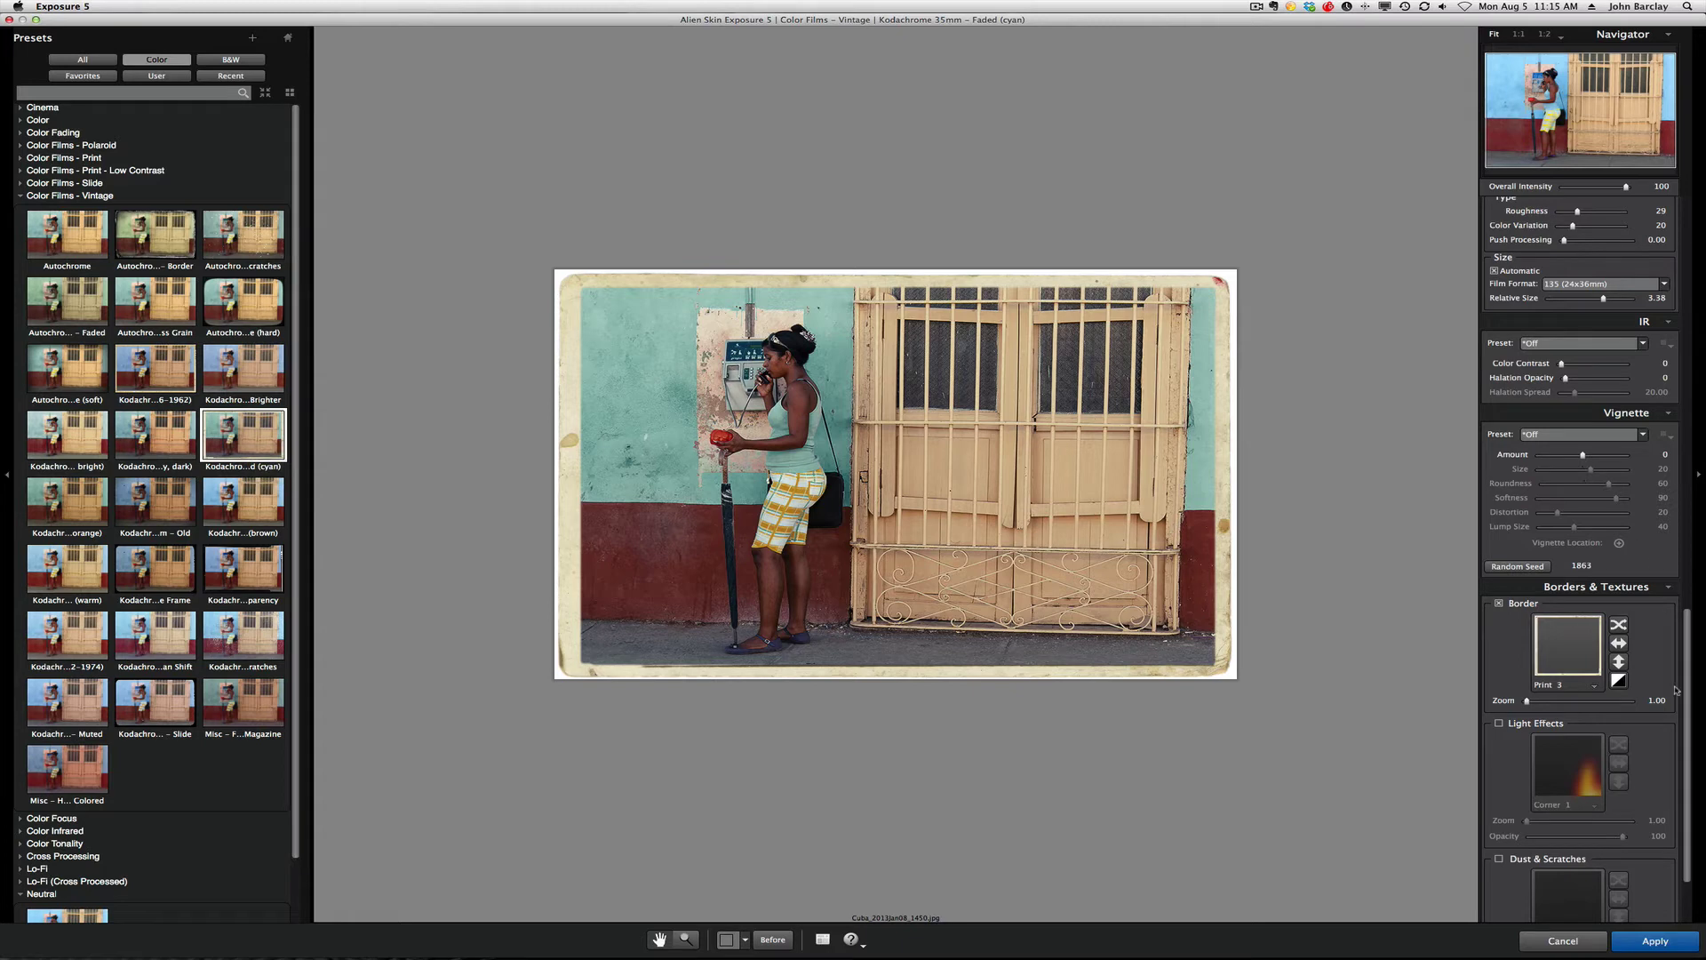
scroll(1638, 635, down, 5)
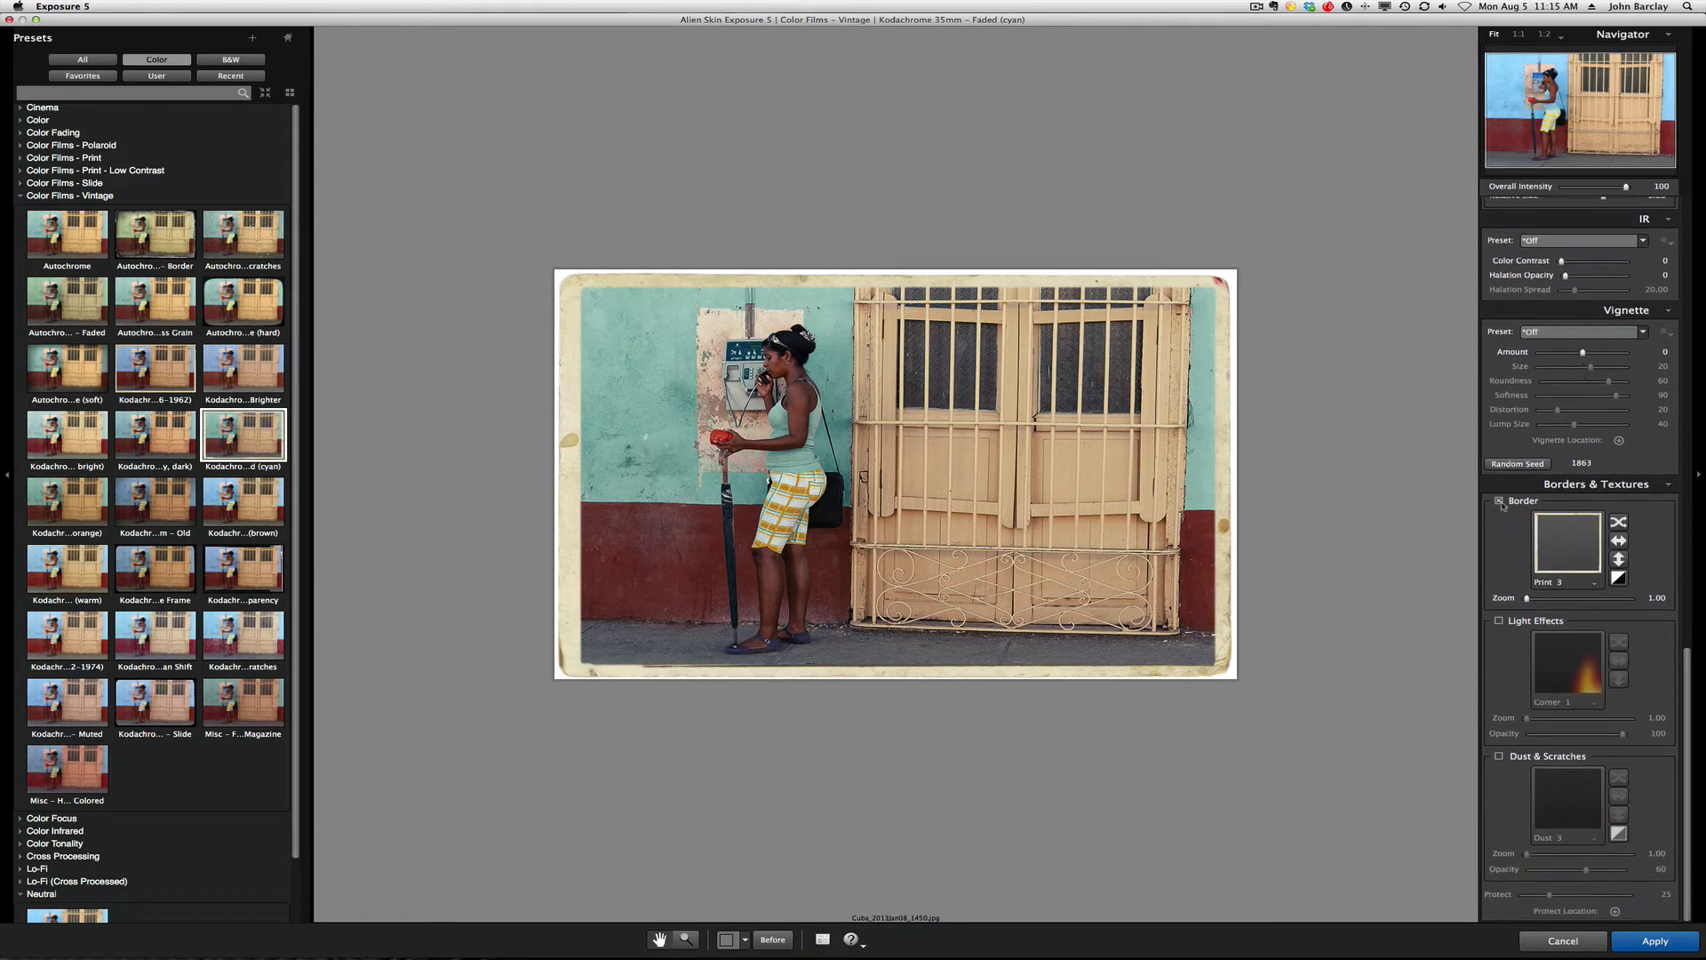
click(1500, 501)
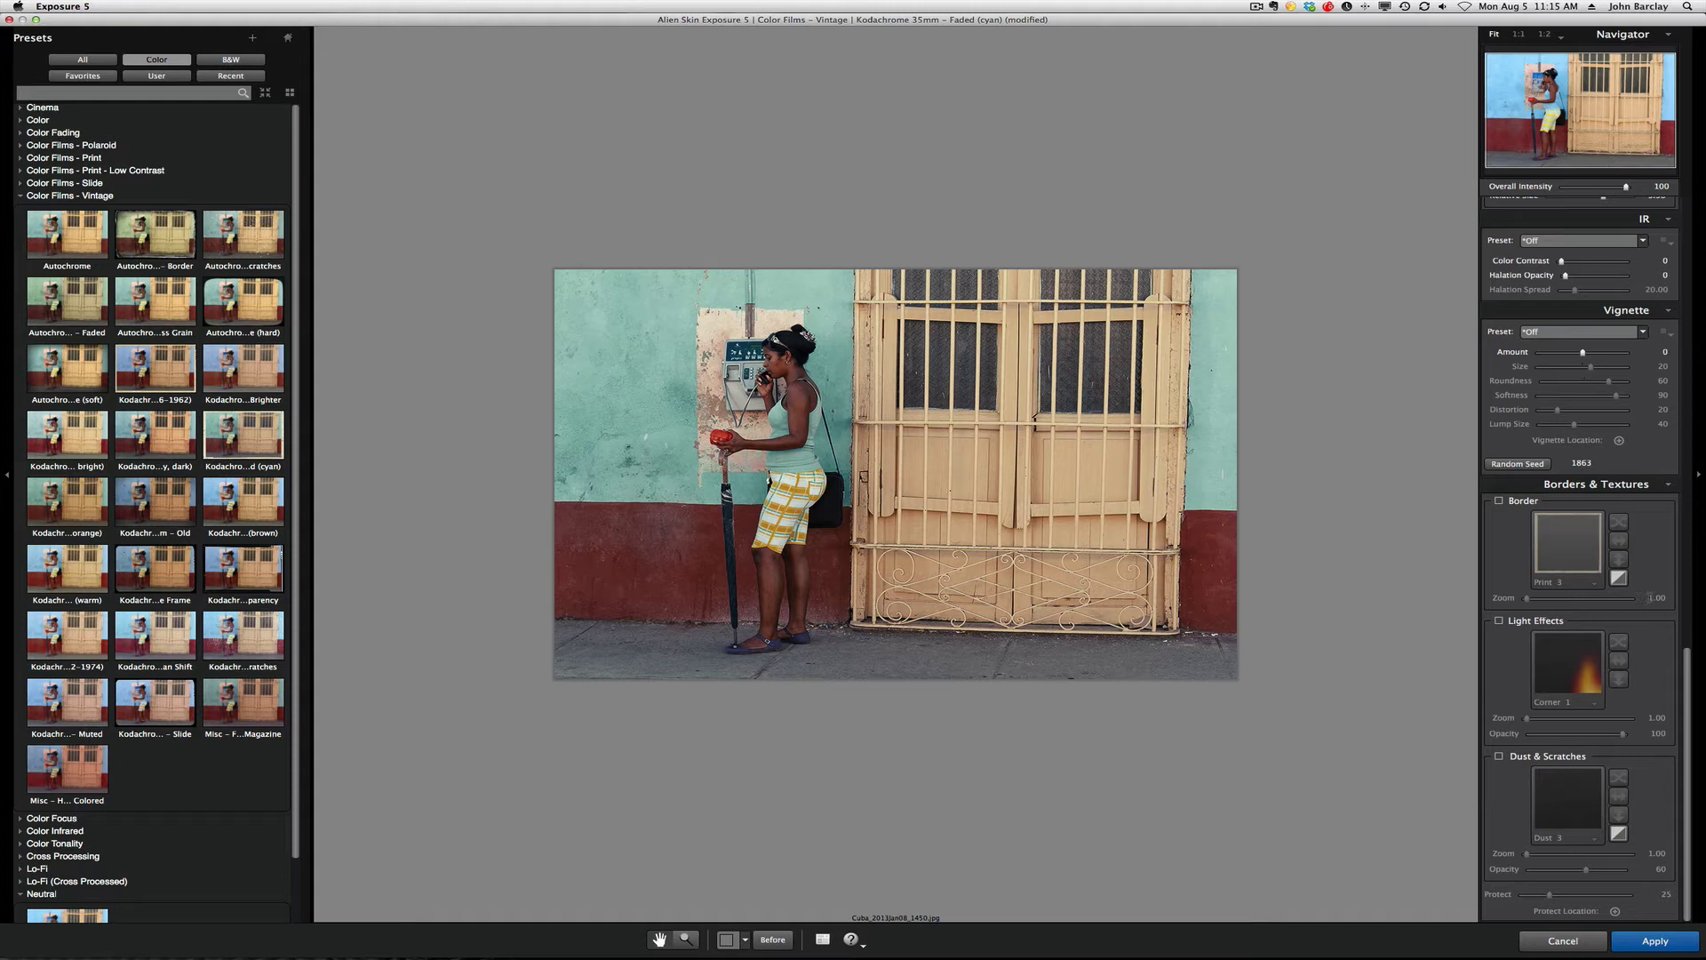
- Add the Subtle – Black vignette at Amount 41 and move its centre to the right
click(1581, 336)
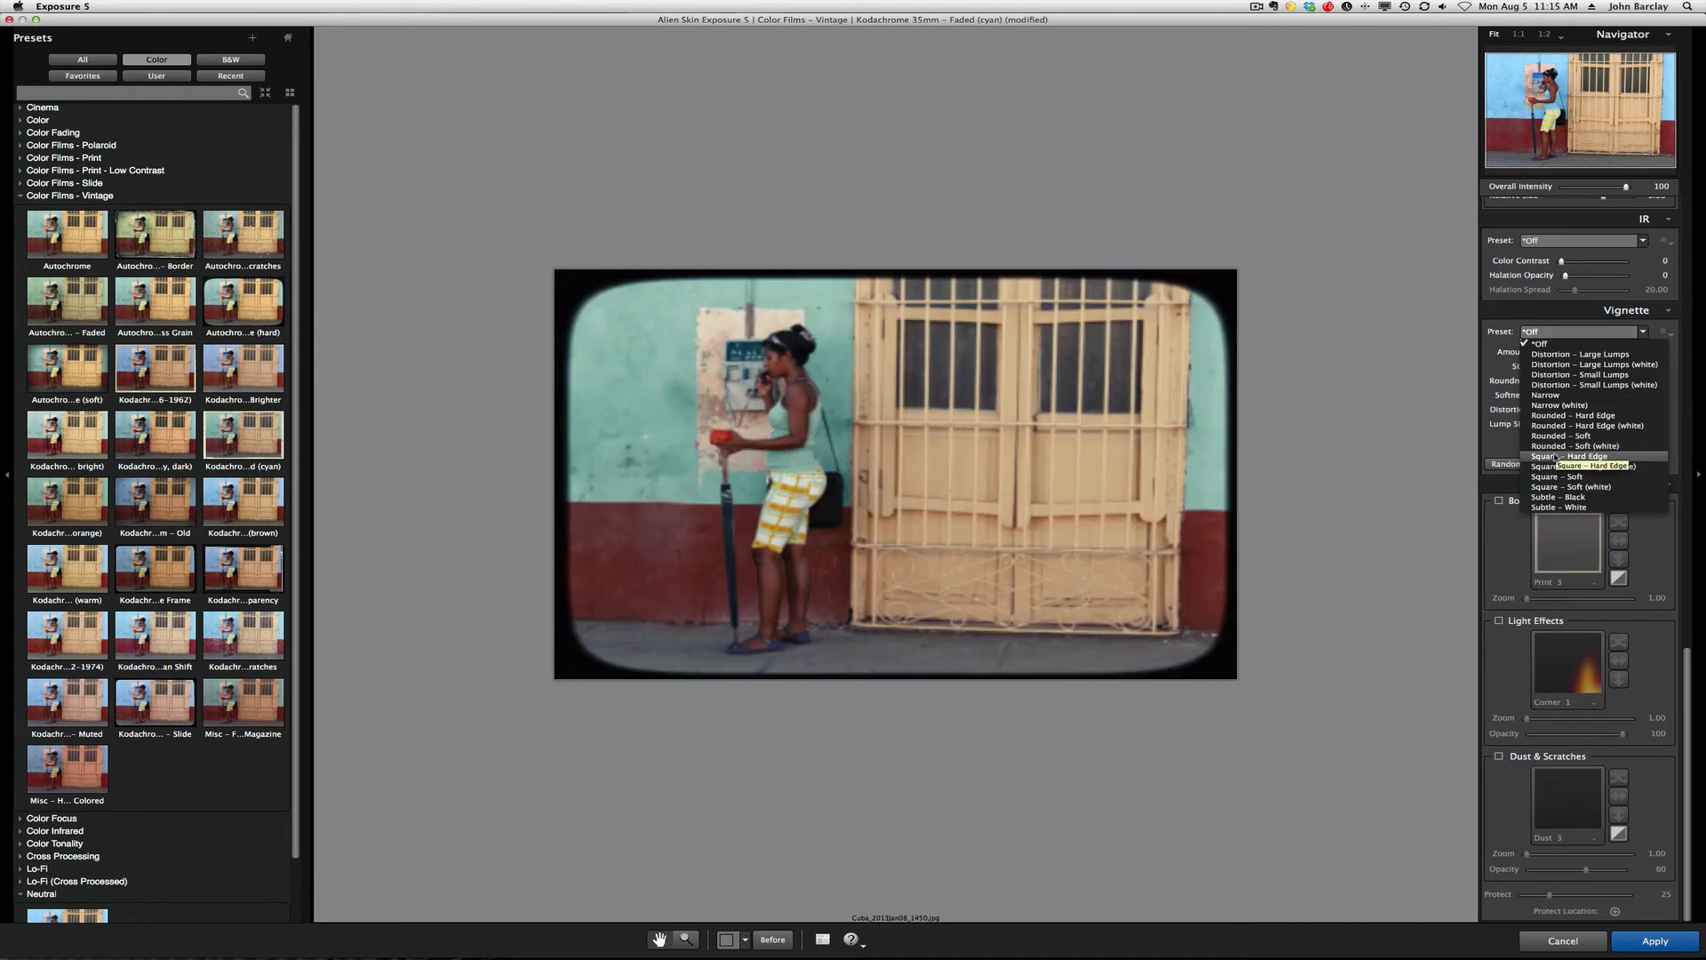
click(1546, 499)
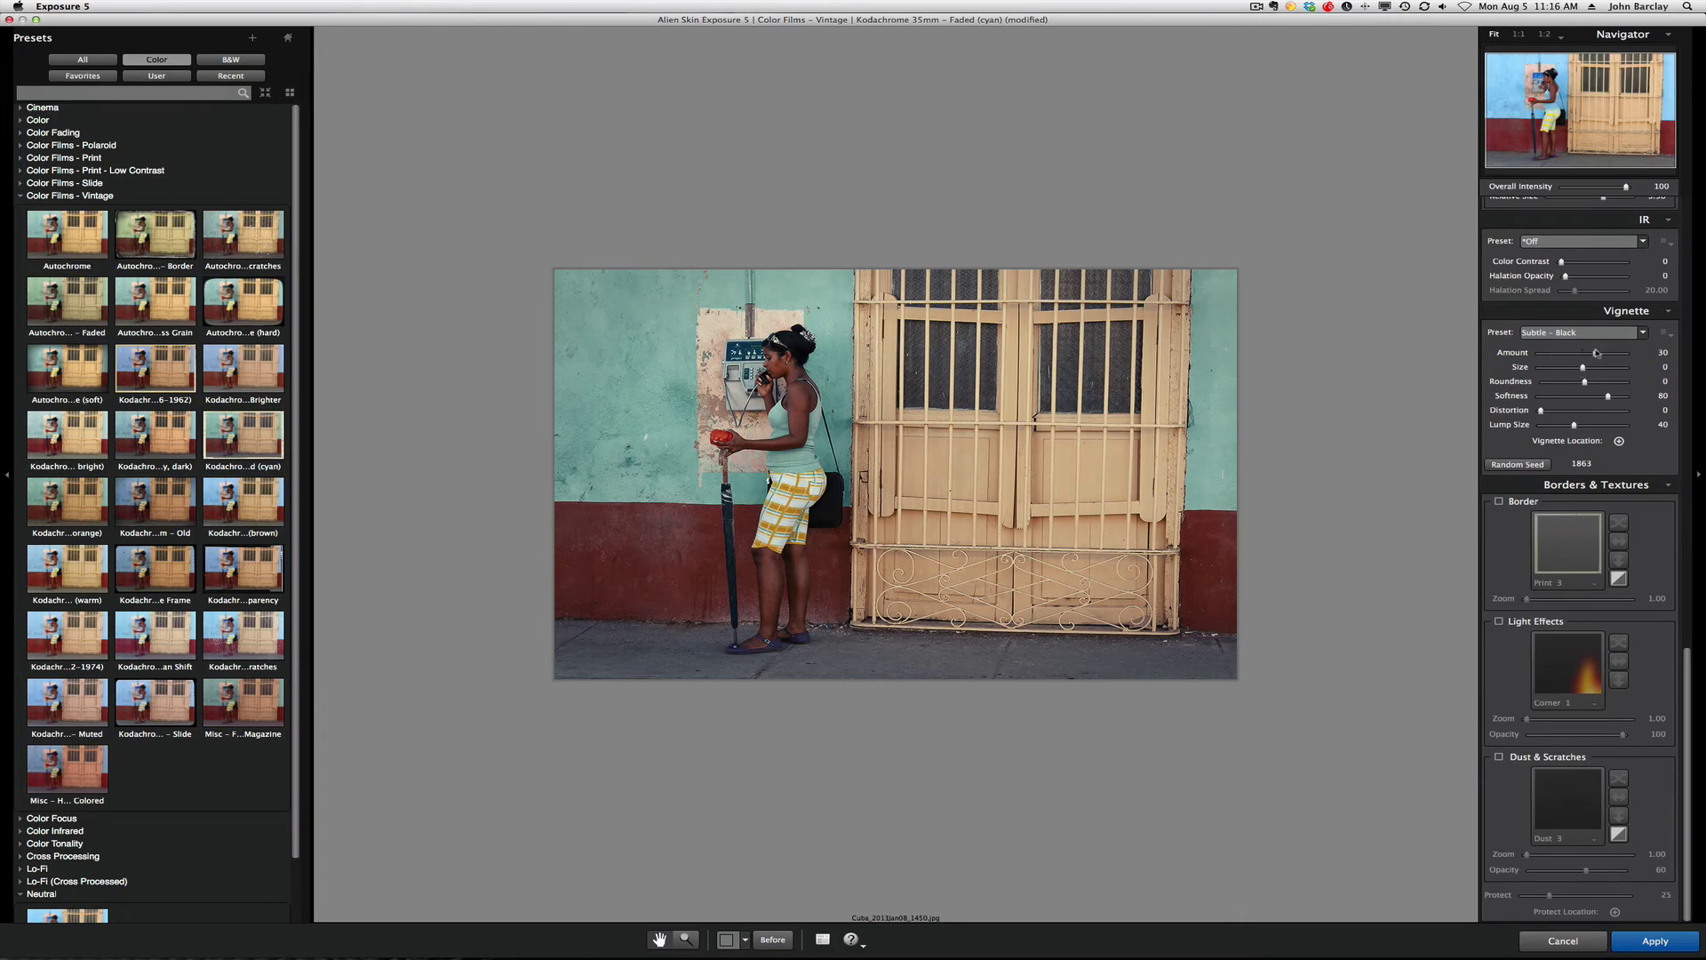
drag(1596, 353, 1602, 357)
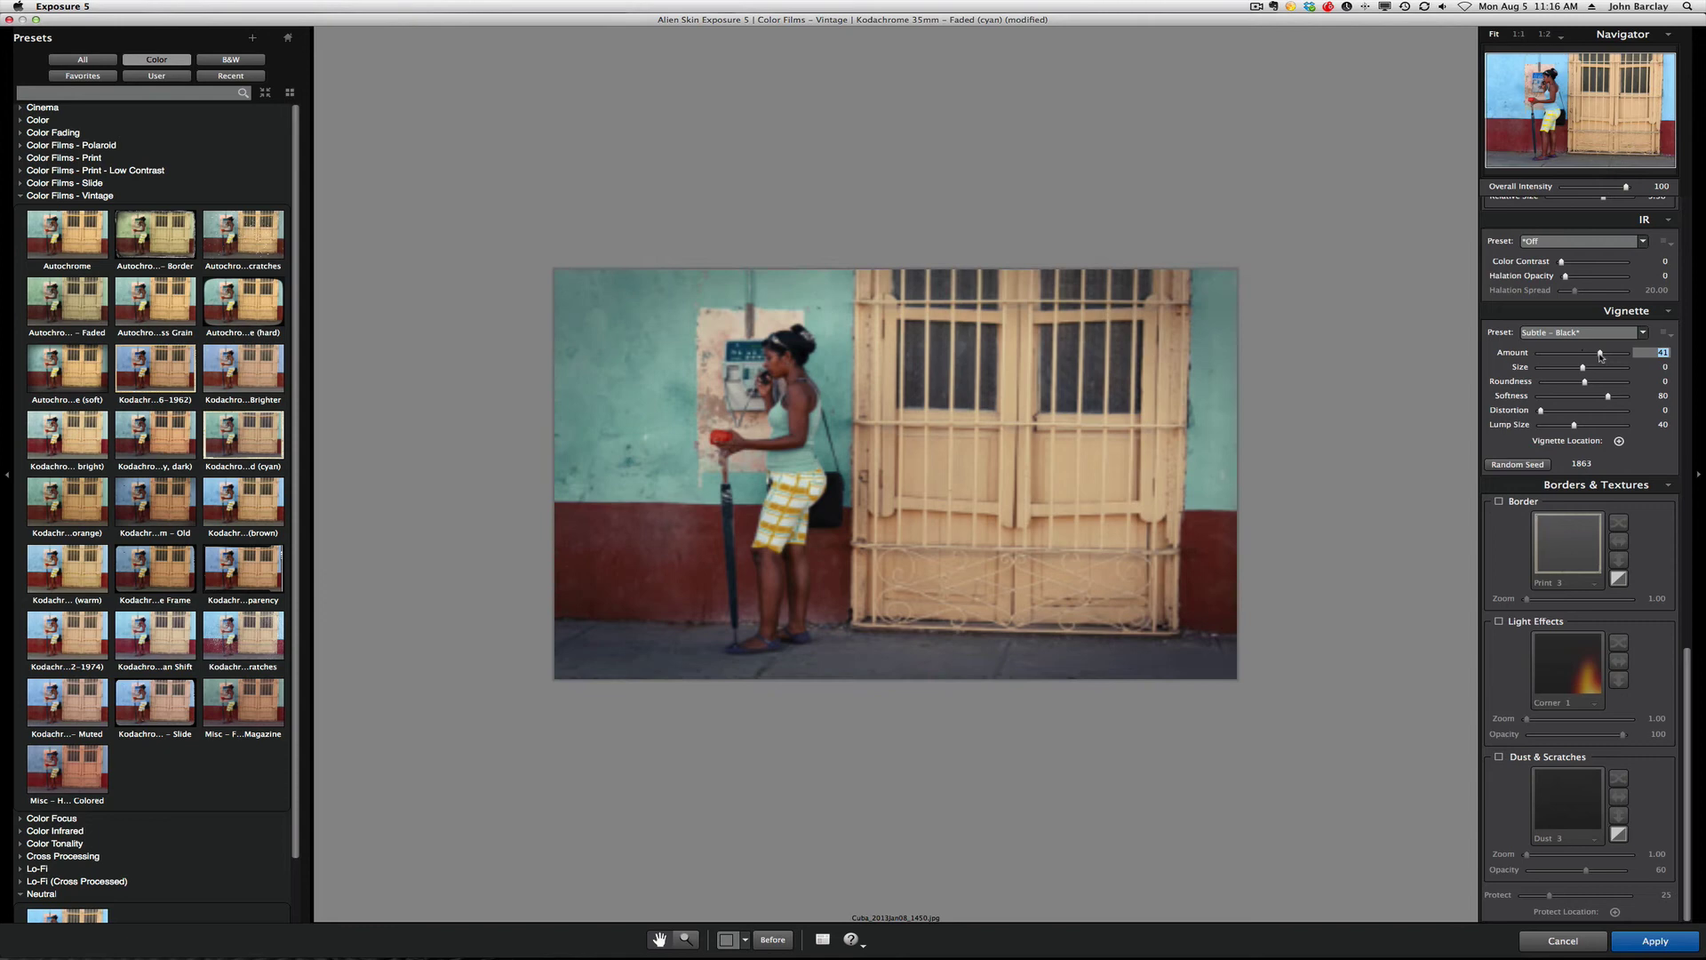
click(1619, 441)
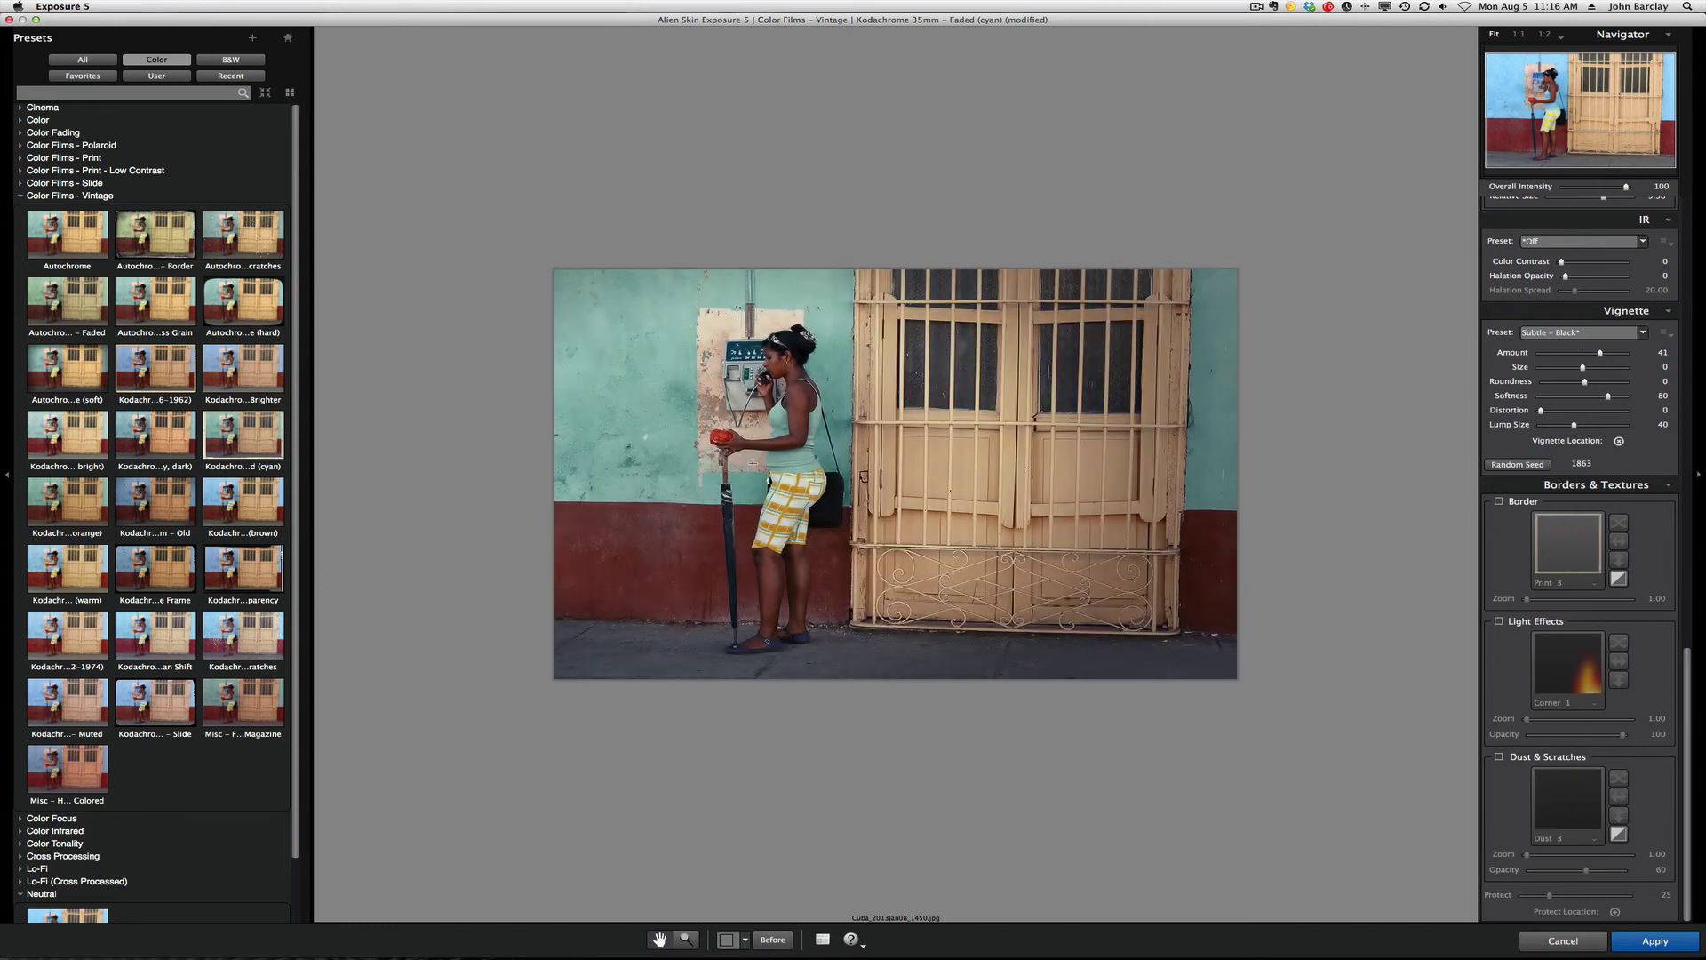
drag(753, 463, 844, 464)
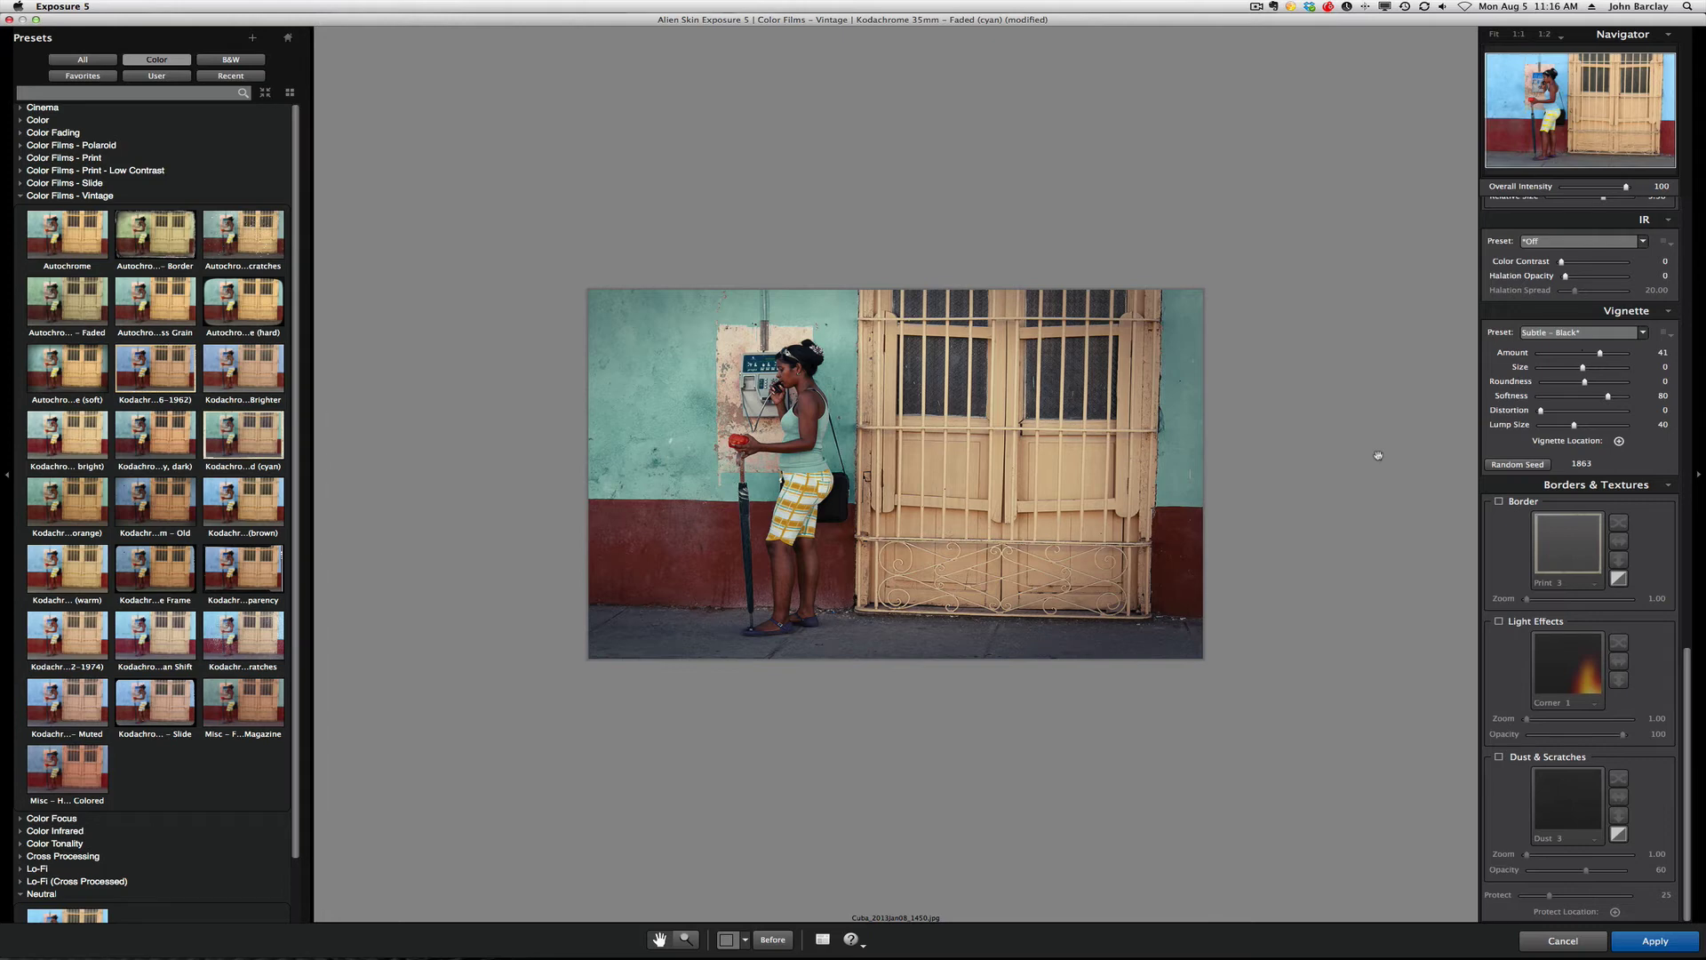
- Apply the Kodachrome edit as a layer at 80% opacity, then switch to Cuba_2013Jan06_2072.jpg
click(1653, 942)
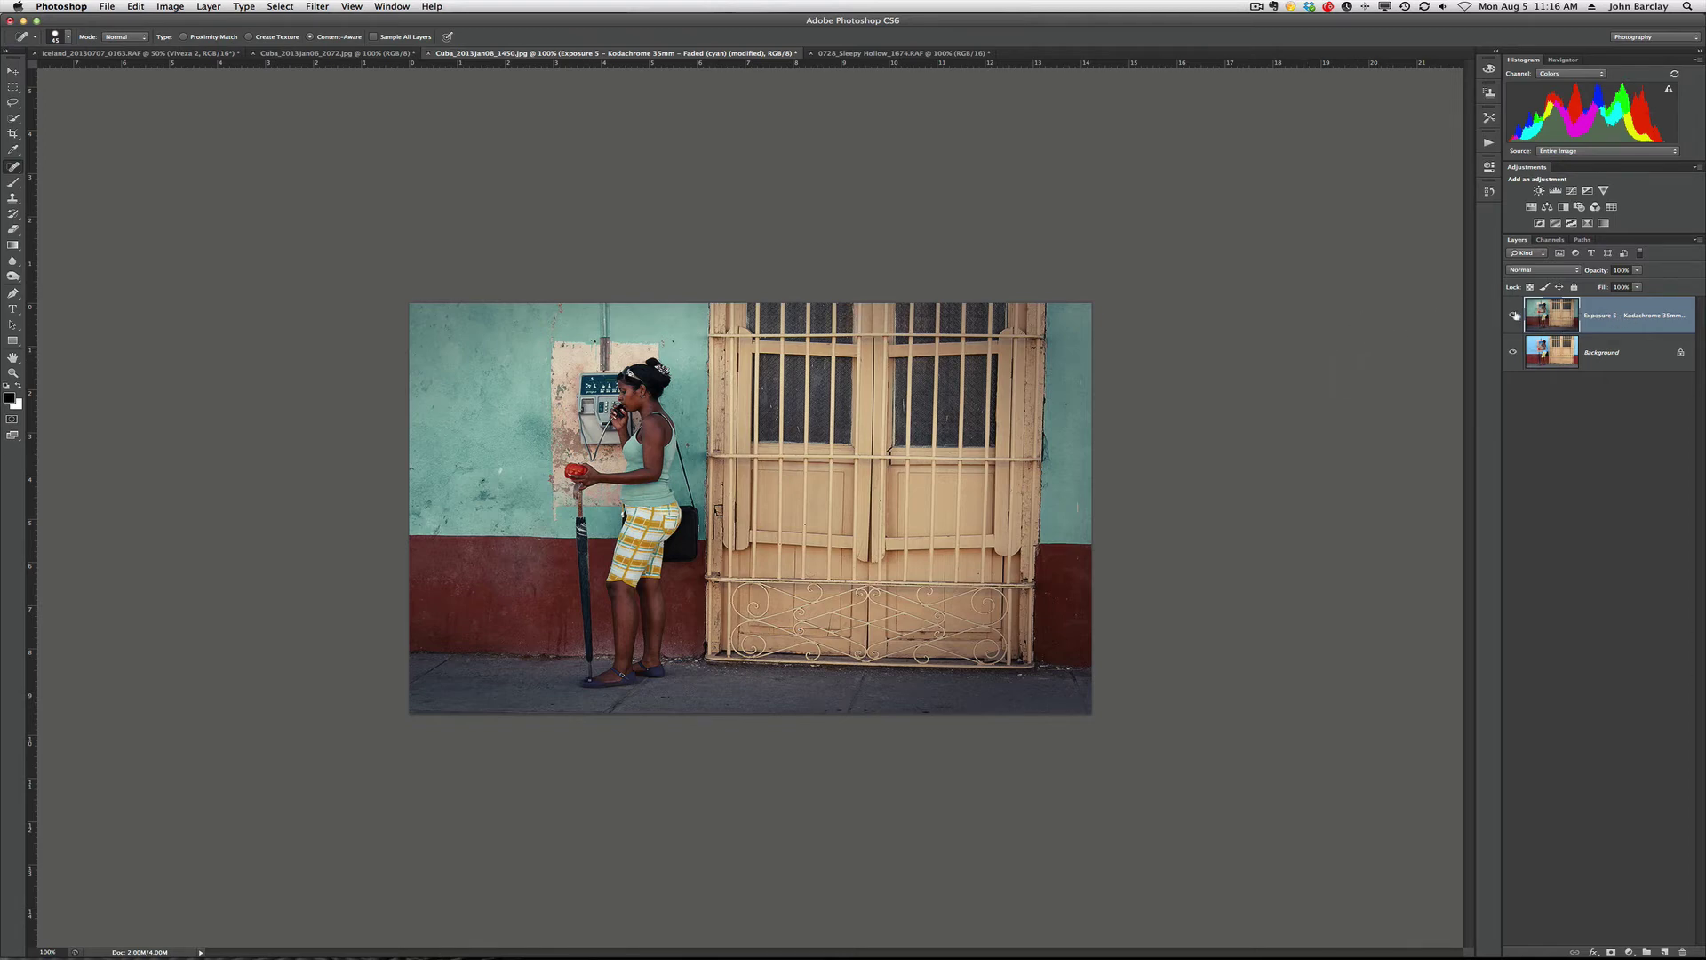
click(1513, 316)
click(1513, 315)
mouse_move(1597, 273)
mouse_down()
mouse_move(1583, 272)
mouse_move(1599, 274)
mouse_up()
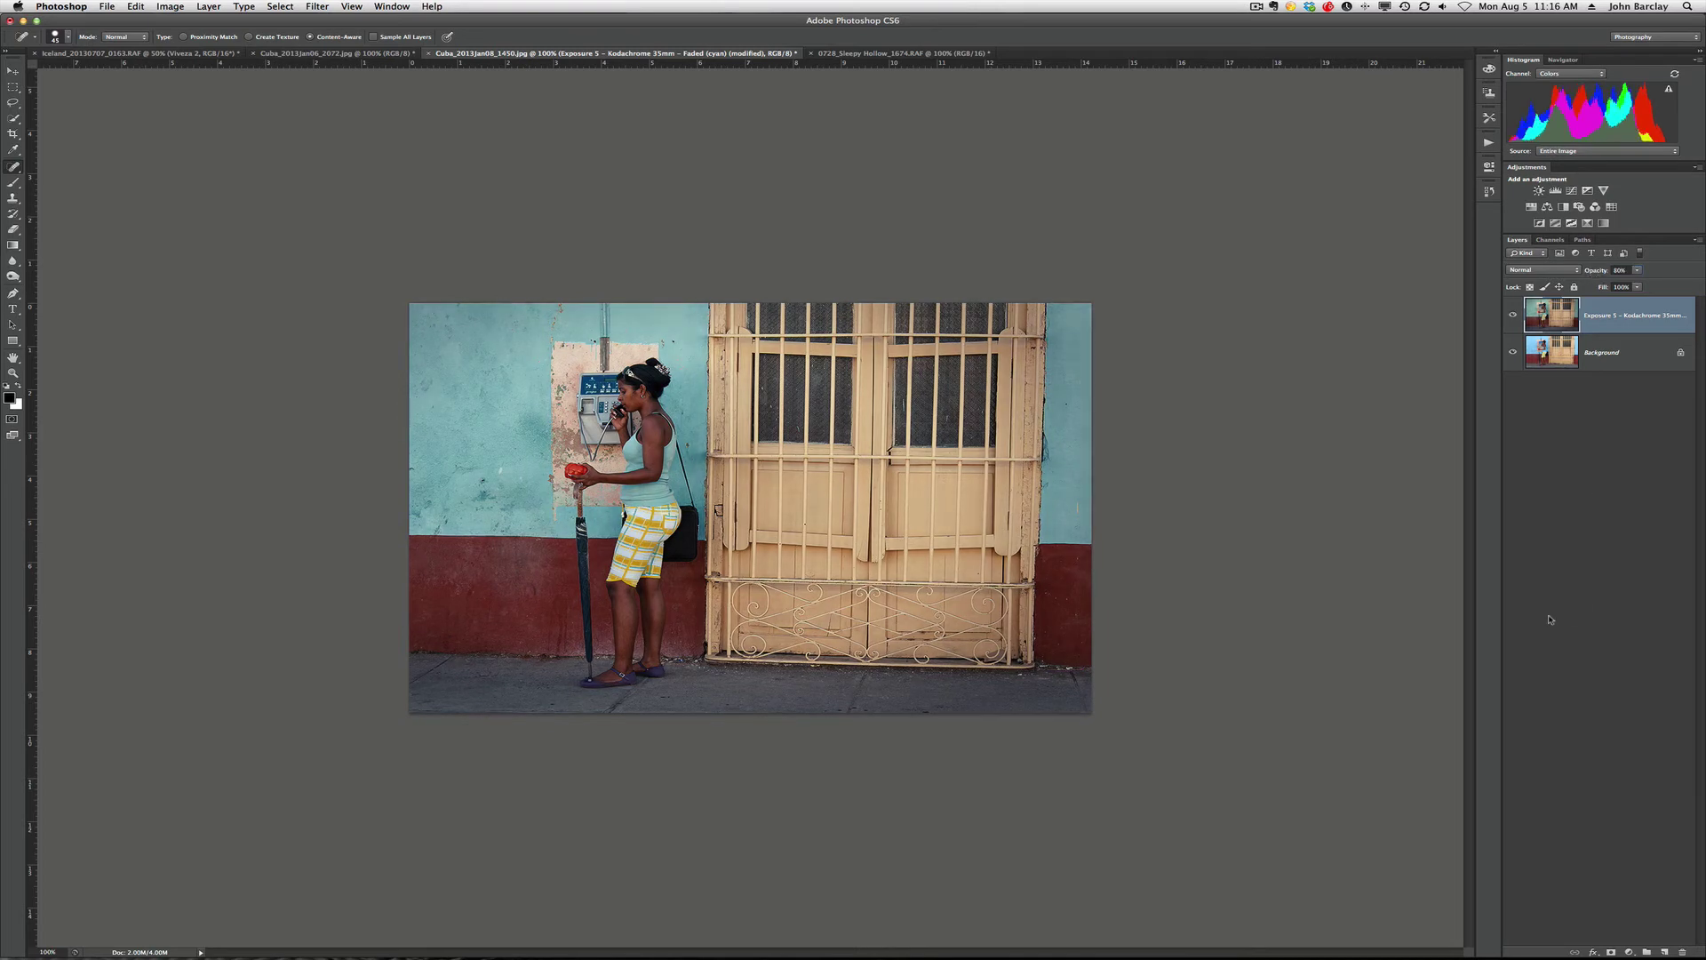
click(360, 55)
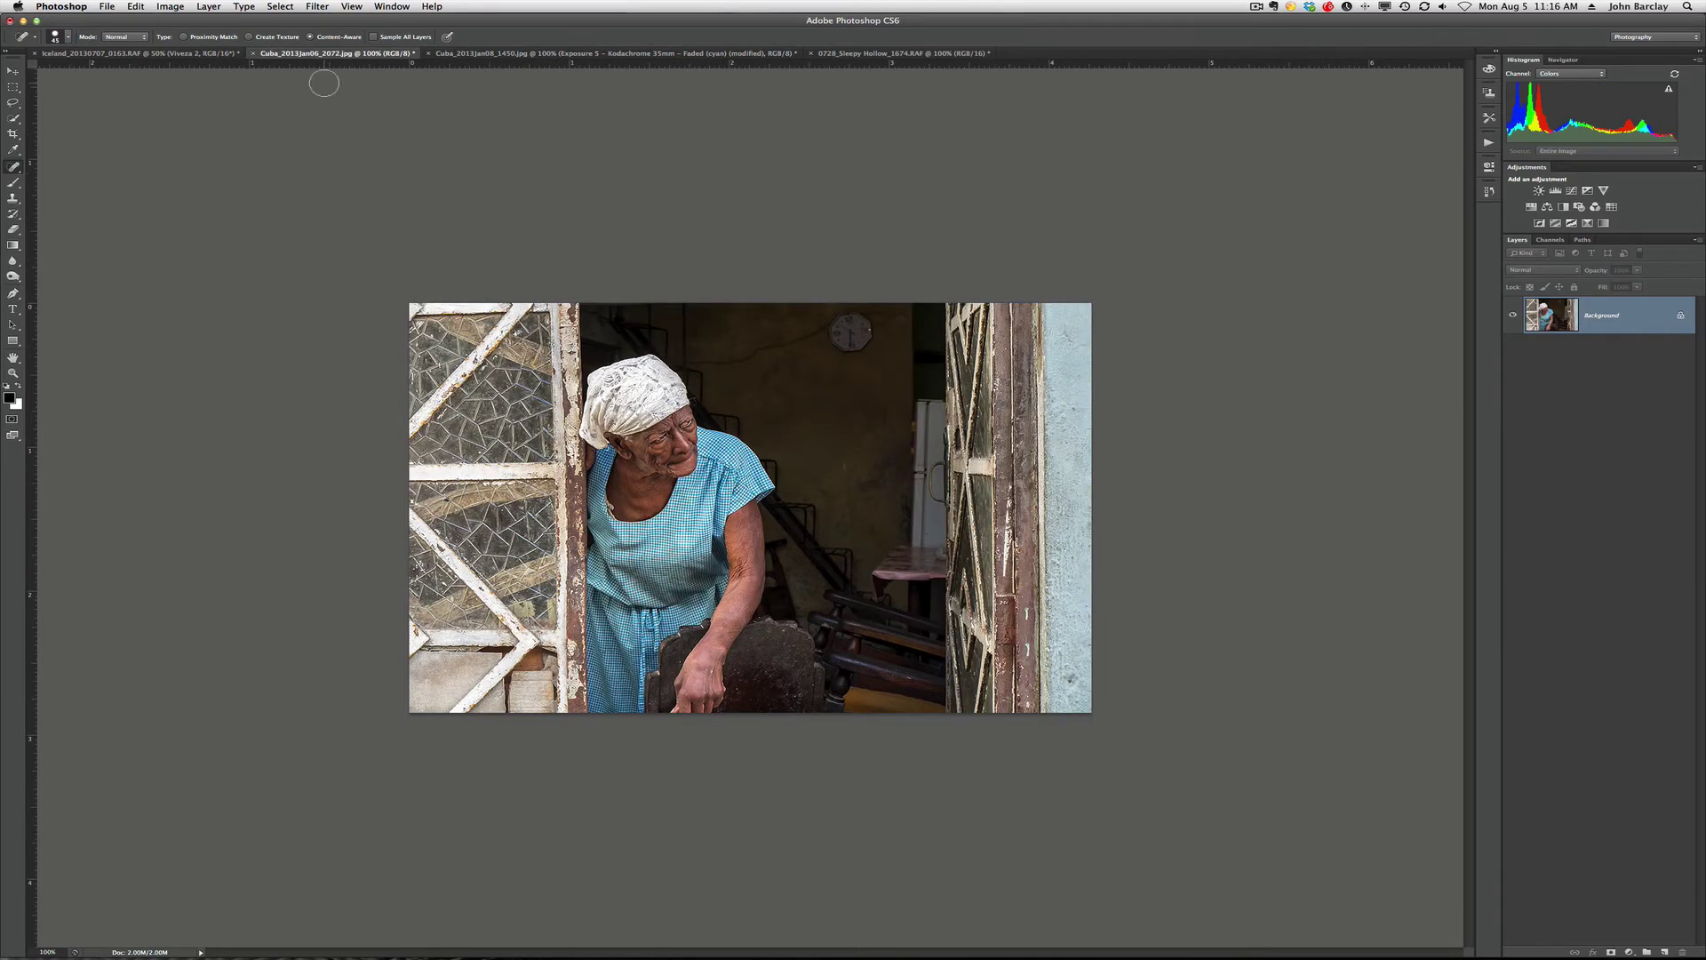
- Launch Filter > Alien Skin > Exposure 5 on the doorway portrait and reset it to Neutral
click(316, 7)
mouse_move(335, 260)
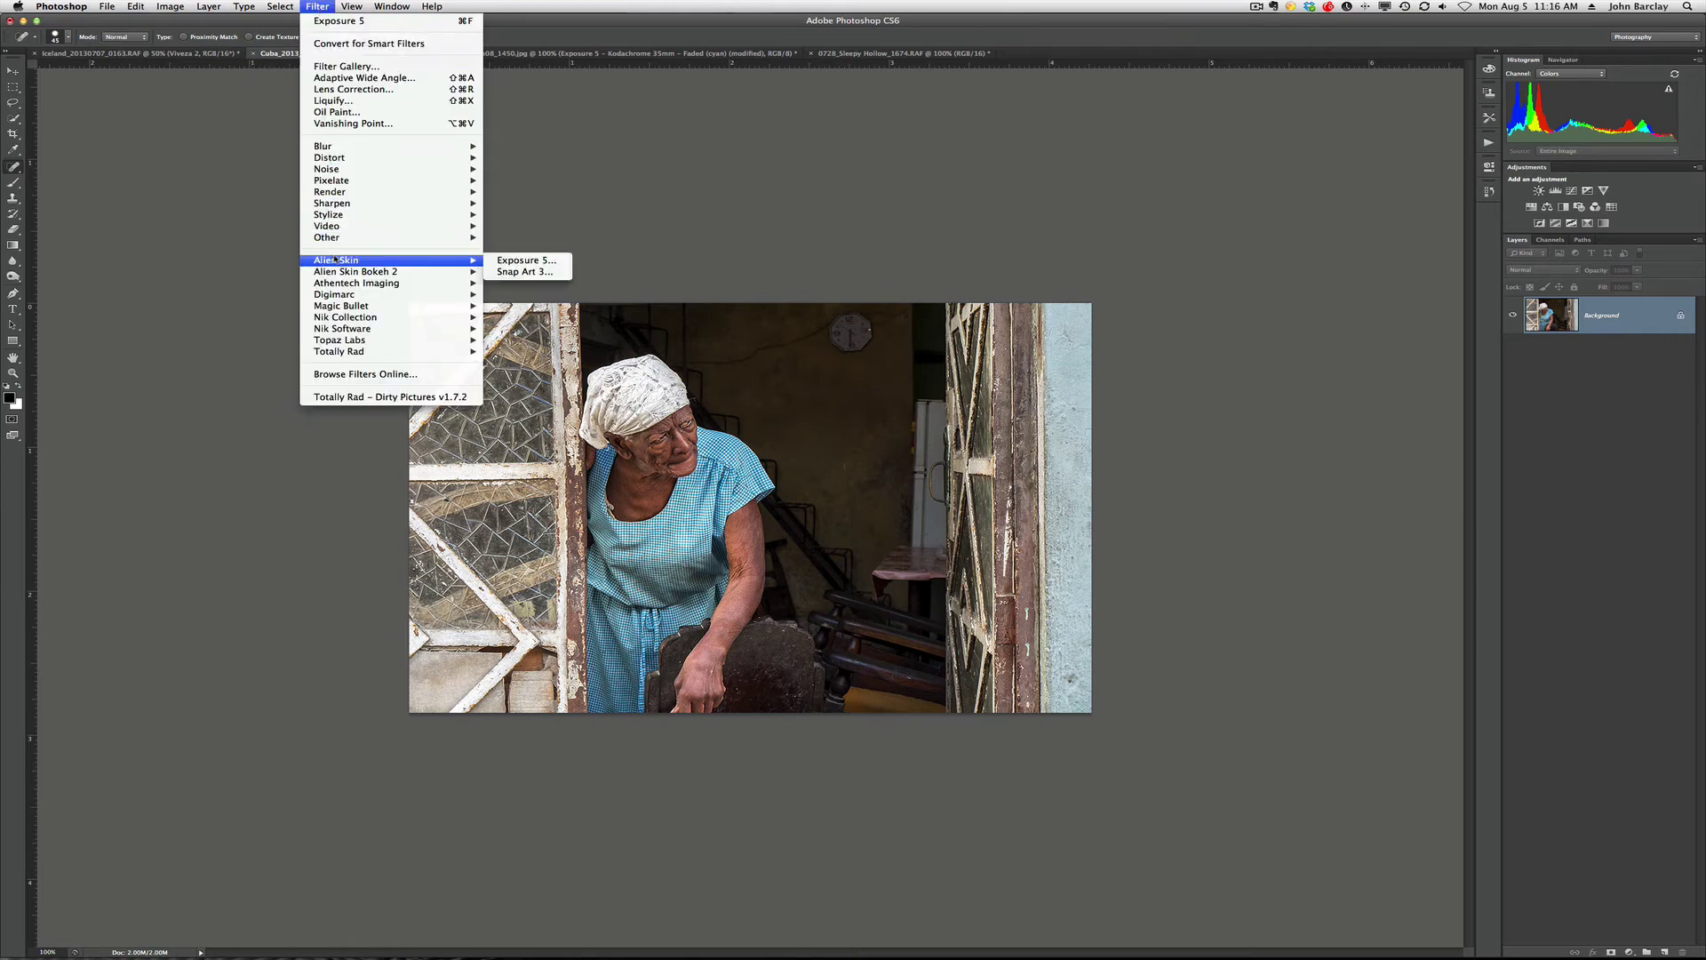
click(526, 259)
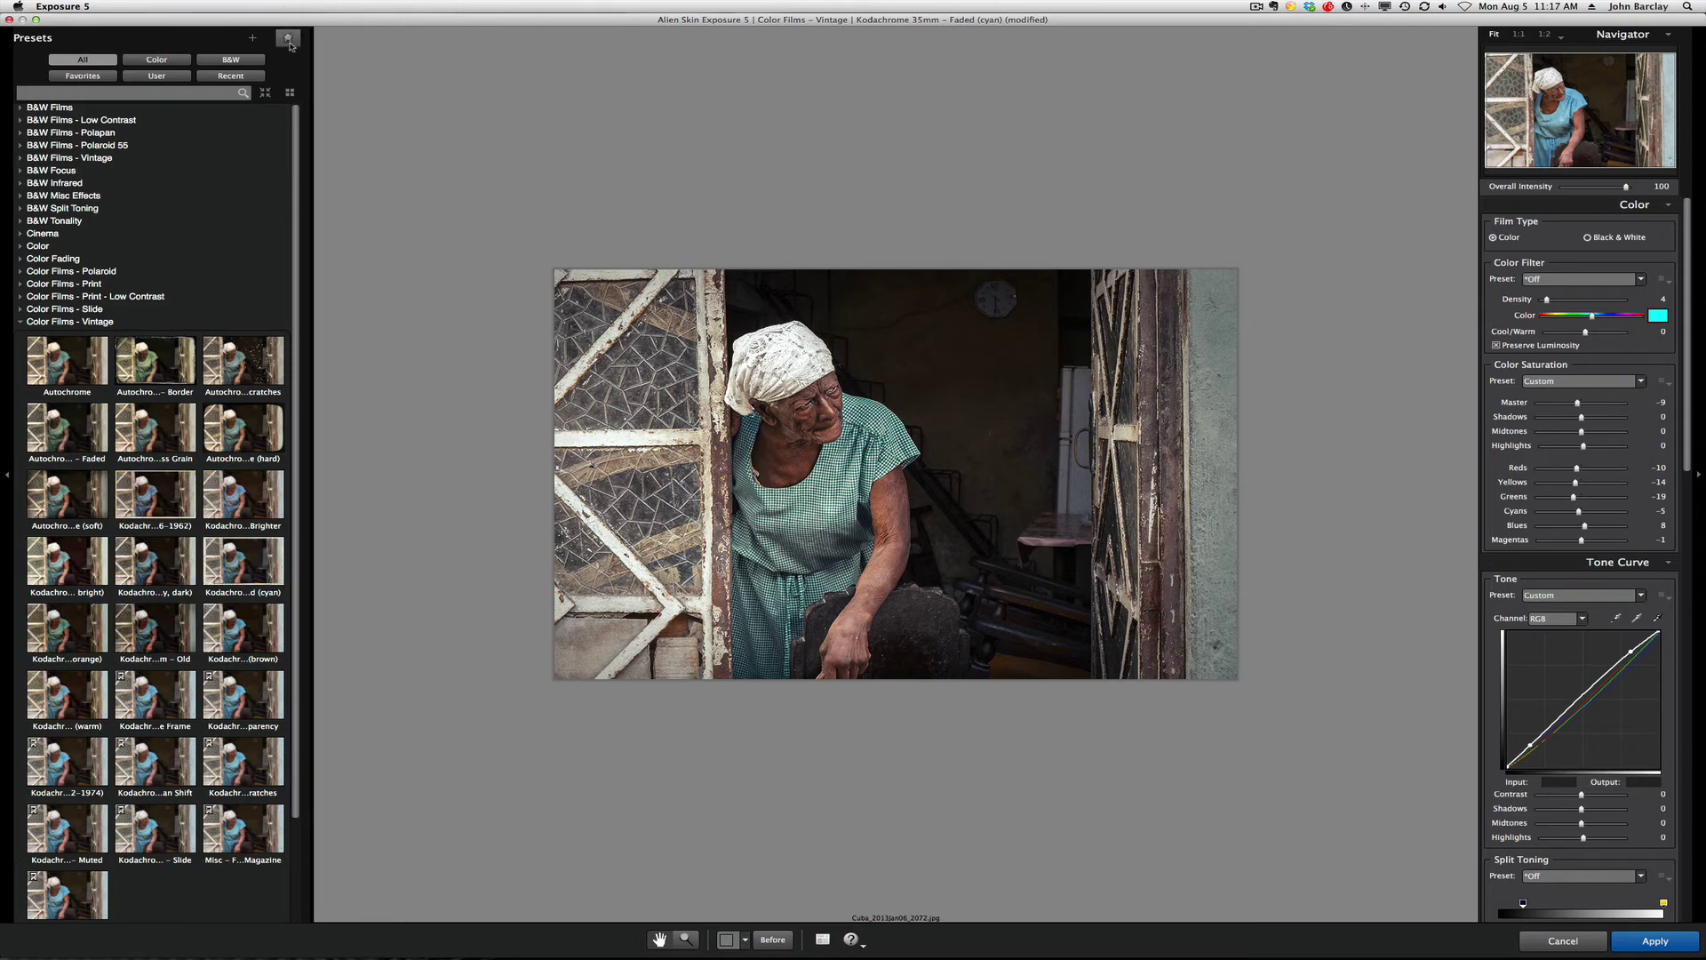
click(289, 40)
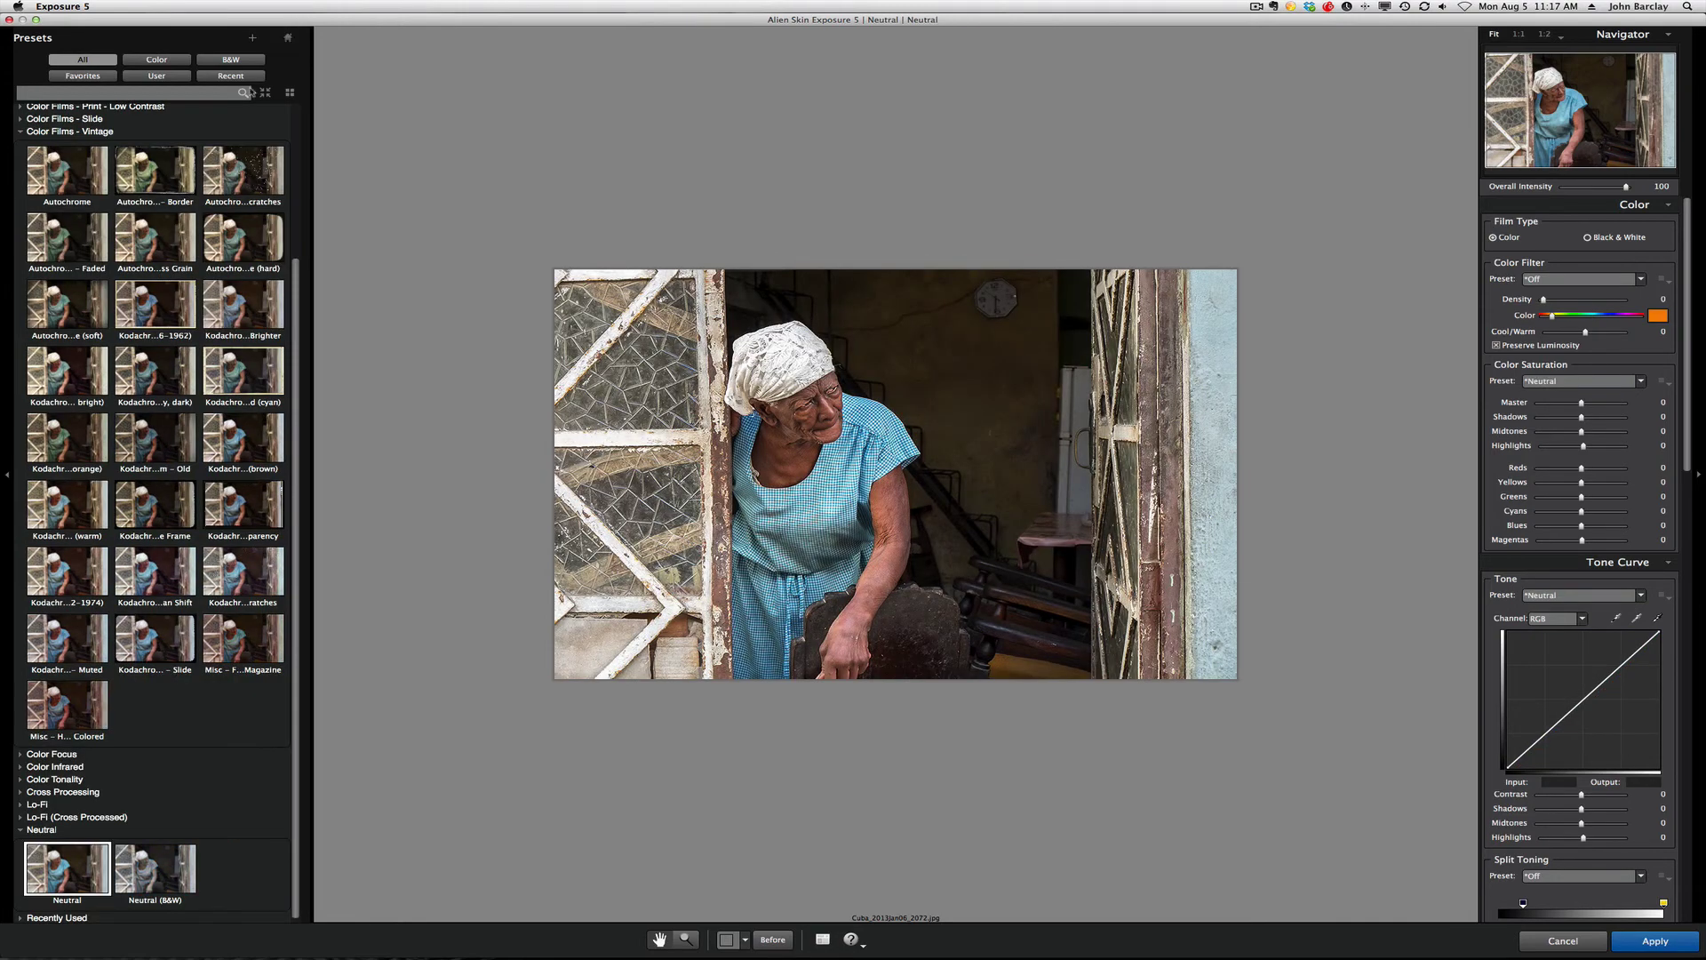
click(19, 132)
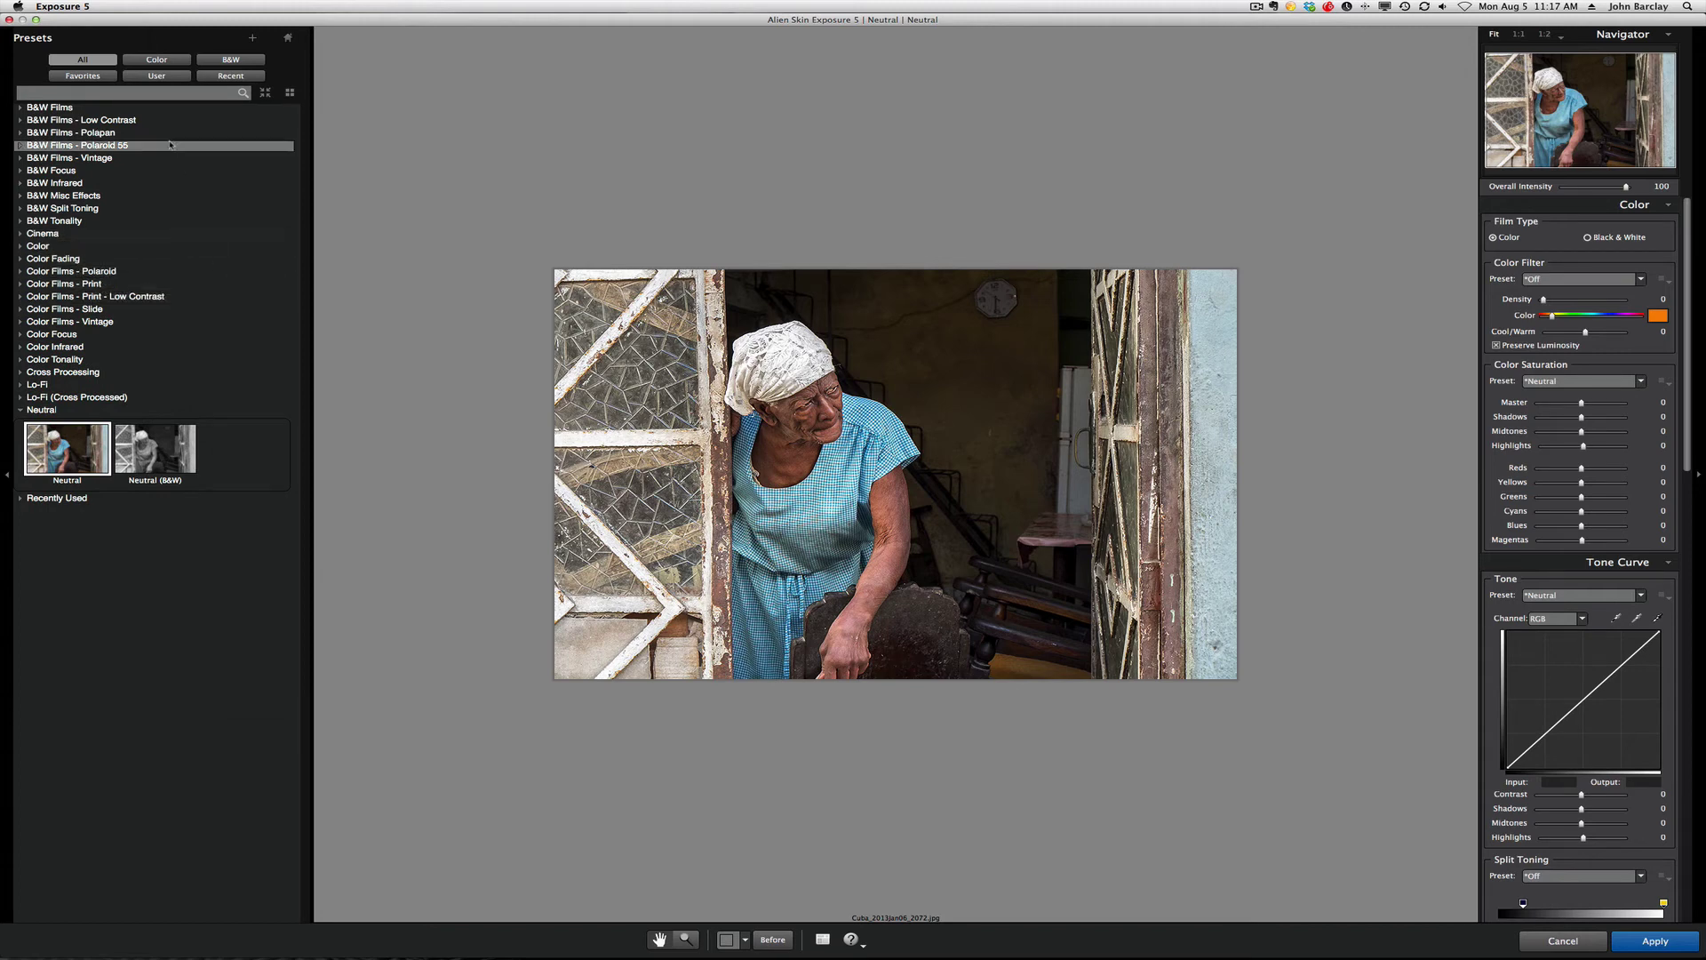
- Filter to colour presets and apply Lo-Fi Fuji NPS 160 (expired) – Creamy (yellow)
click(151, 61)
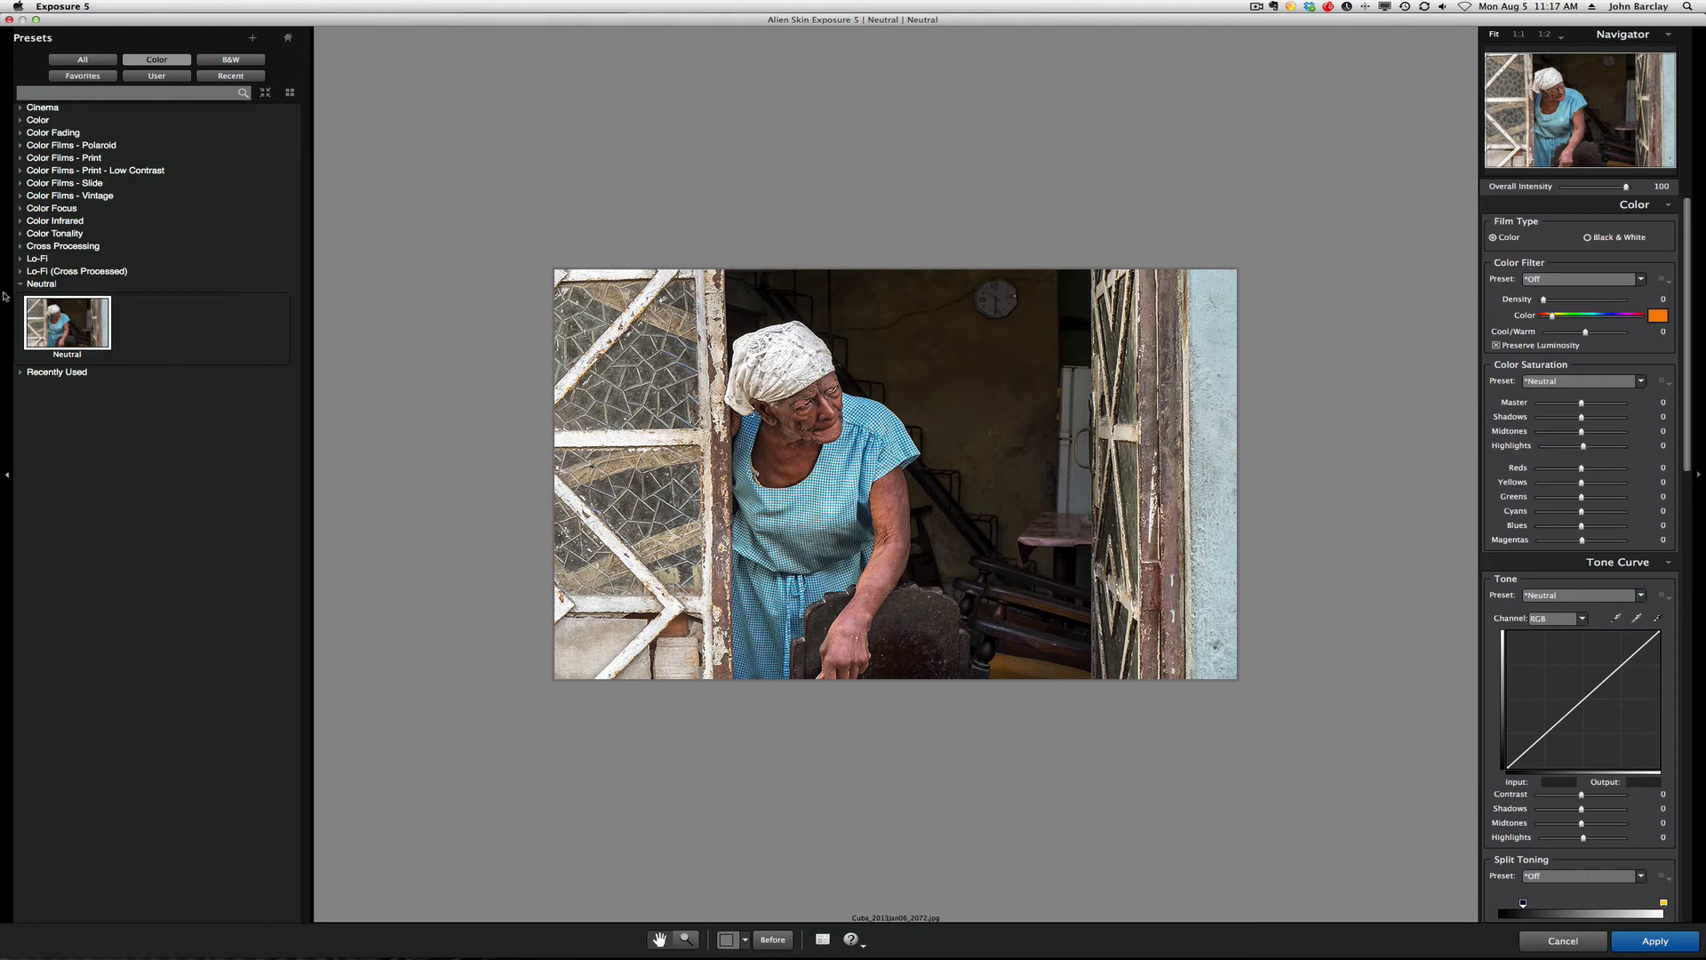
click(20, 258)
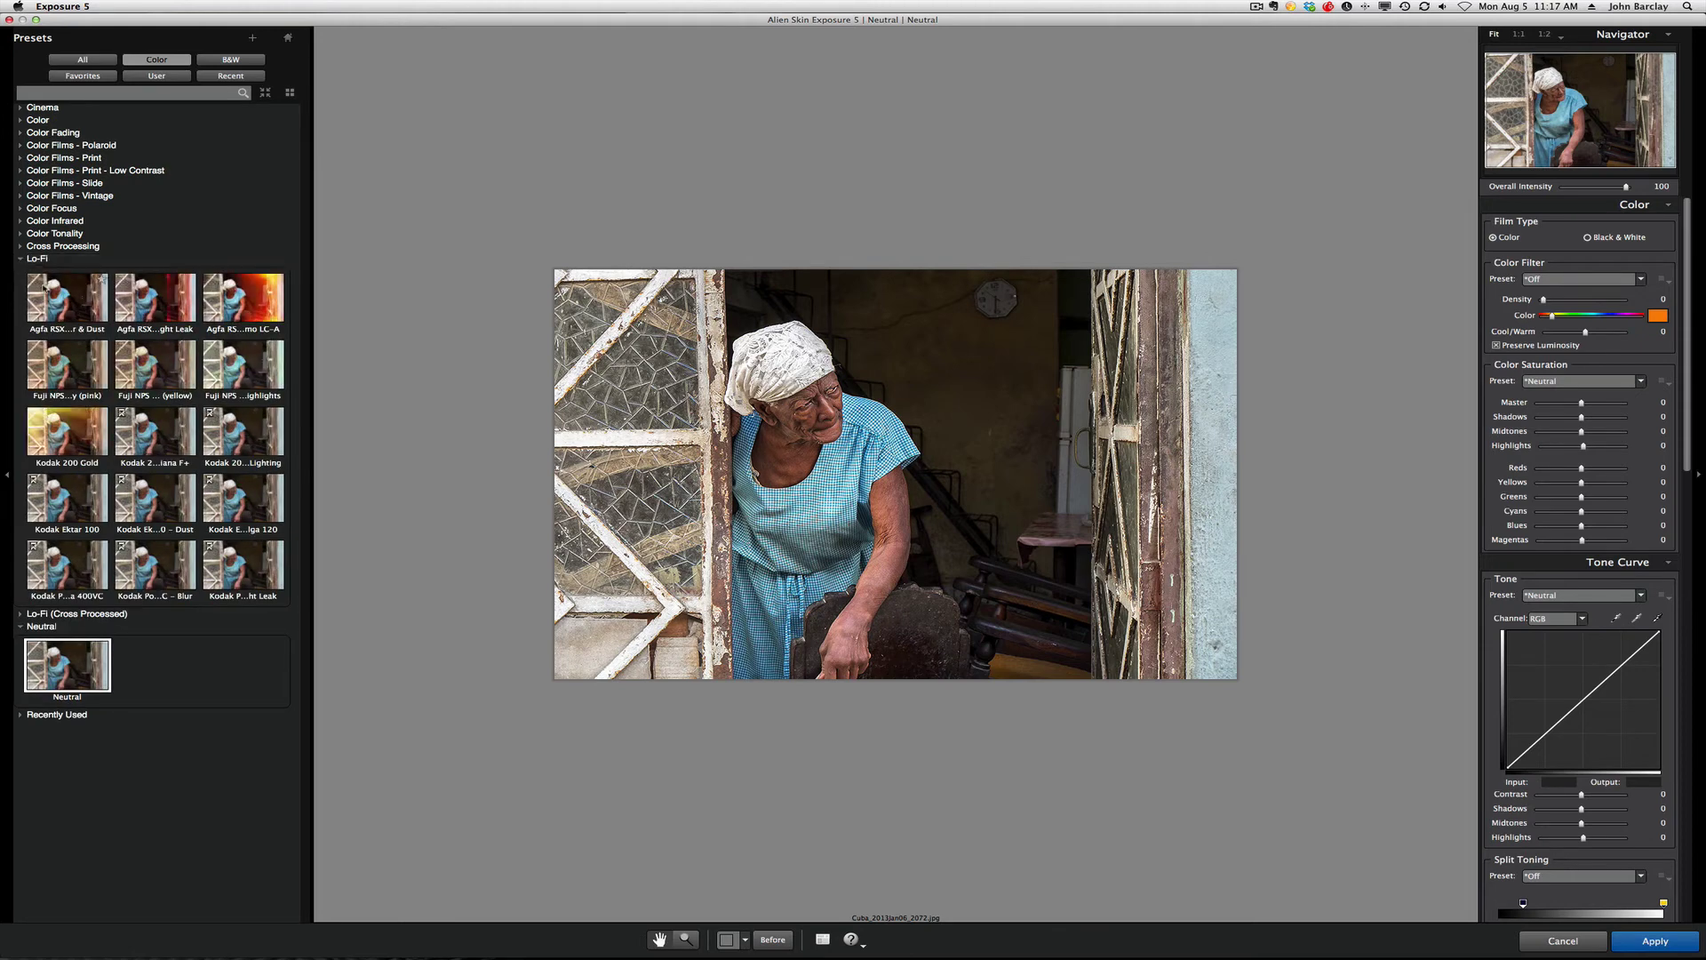
click(153, 360)
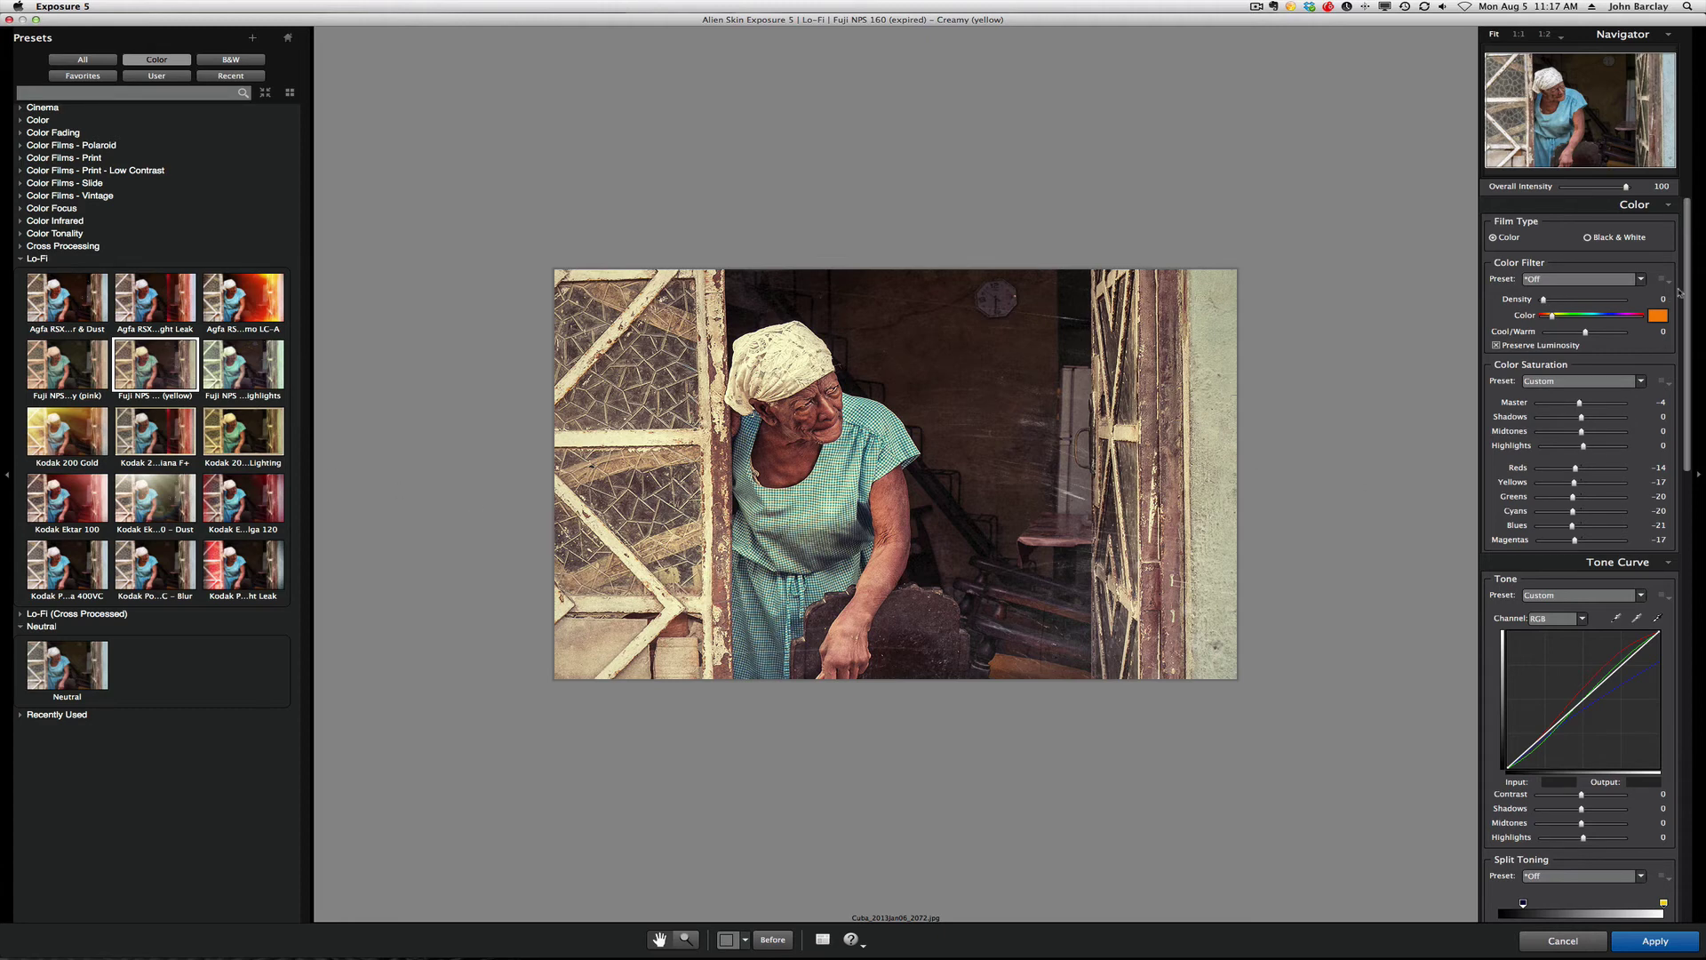
- Set the portrait's tone curve to Contrast -7, Shadows 1 and Midtones -2
drag(1685, 293, 1699, 435)
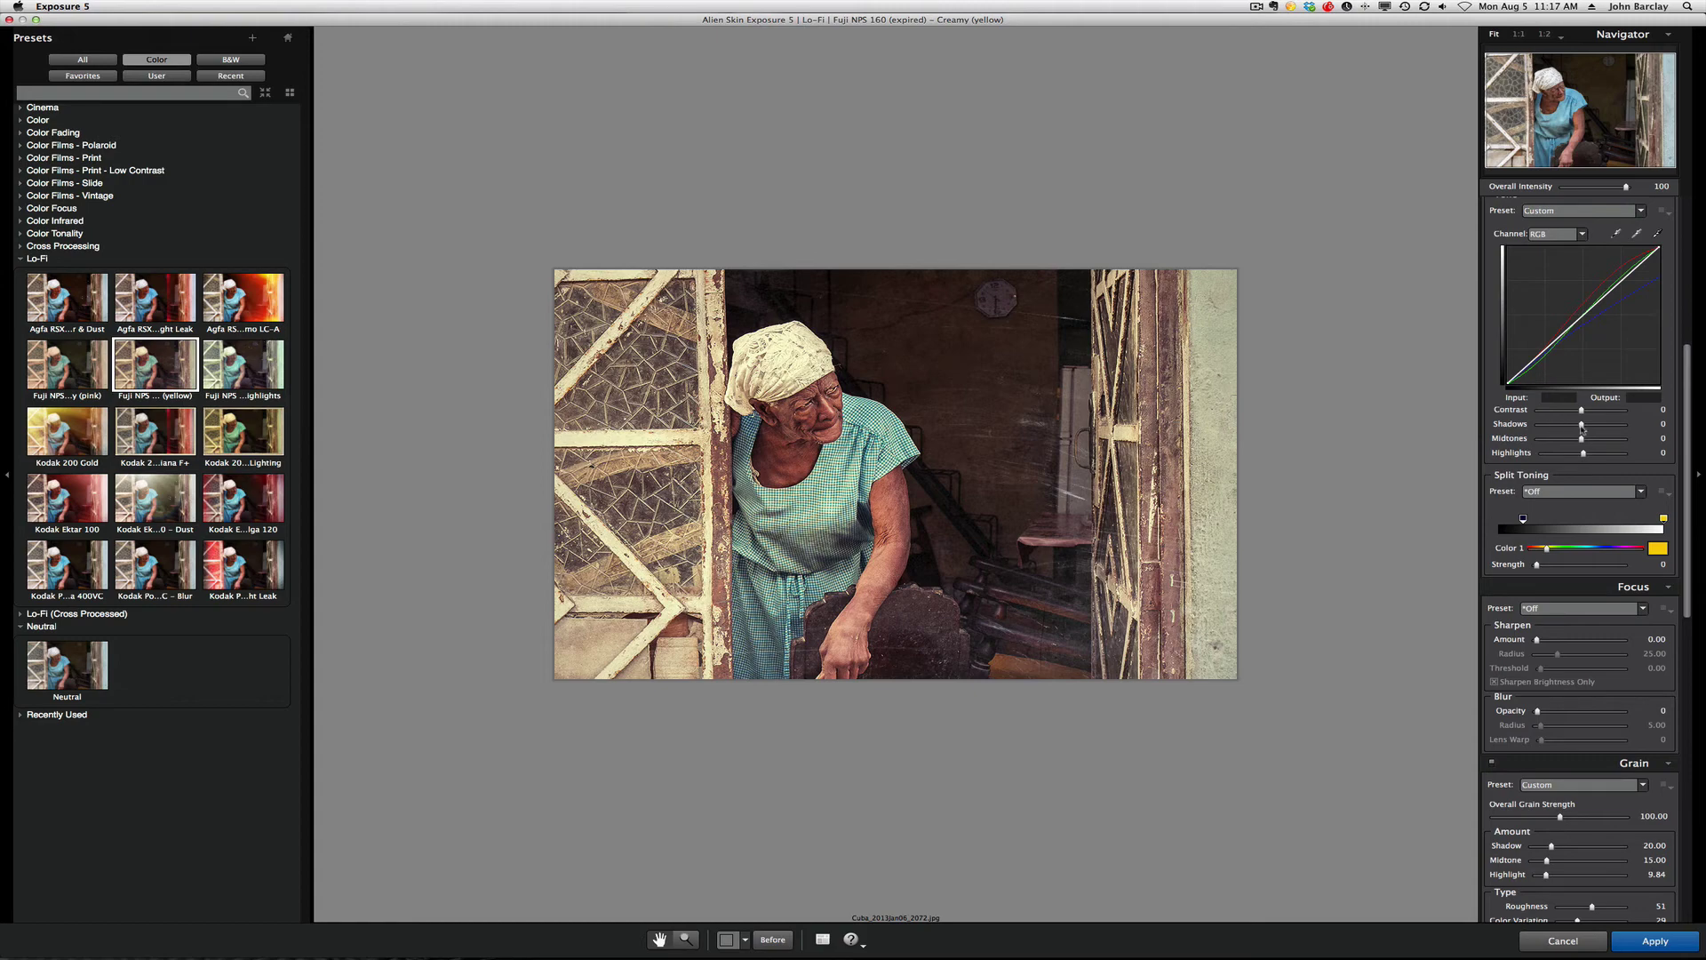
drag(1586, 427, 1556, 425)
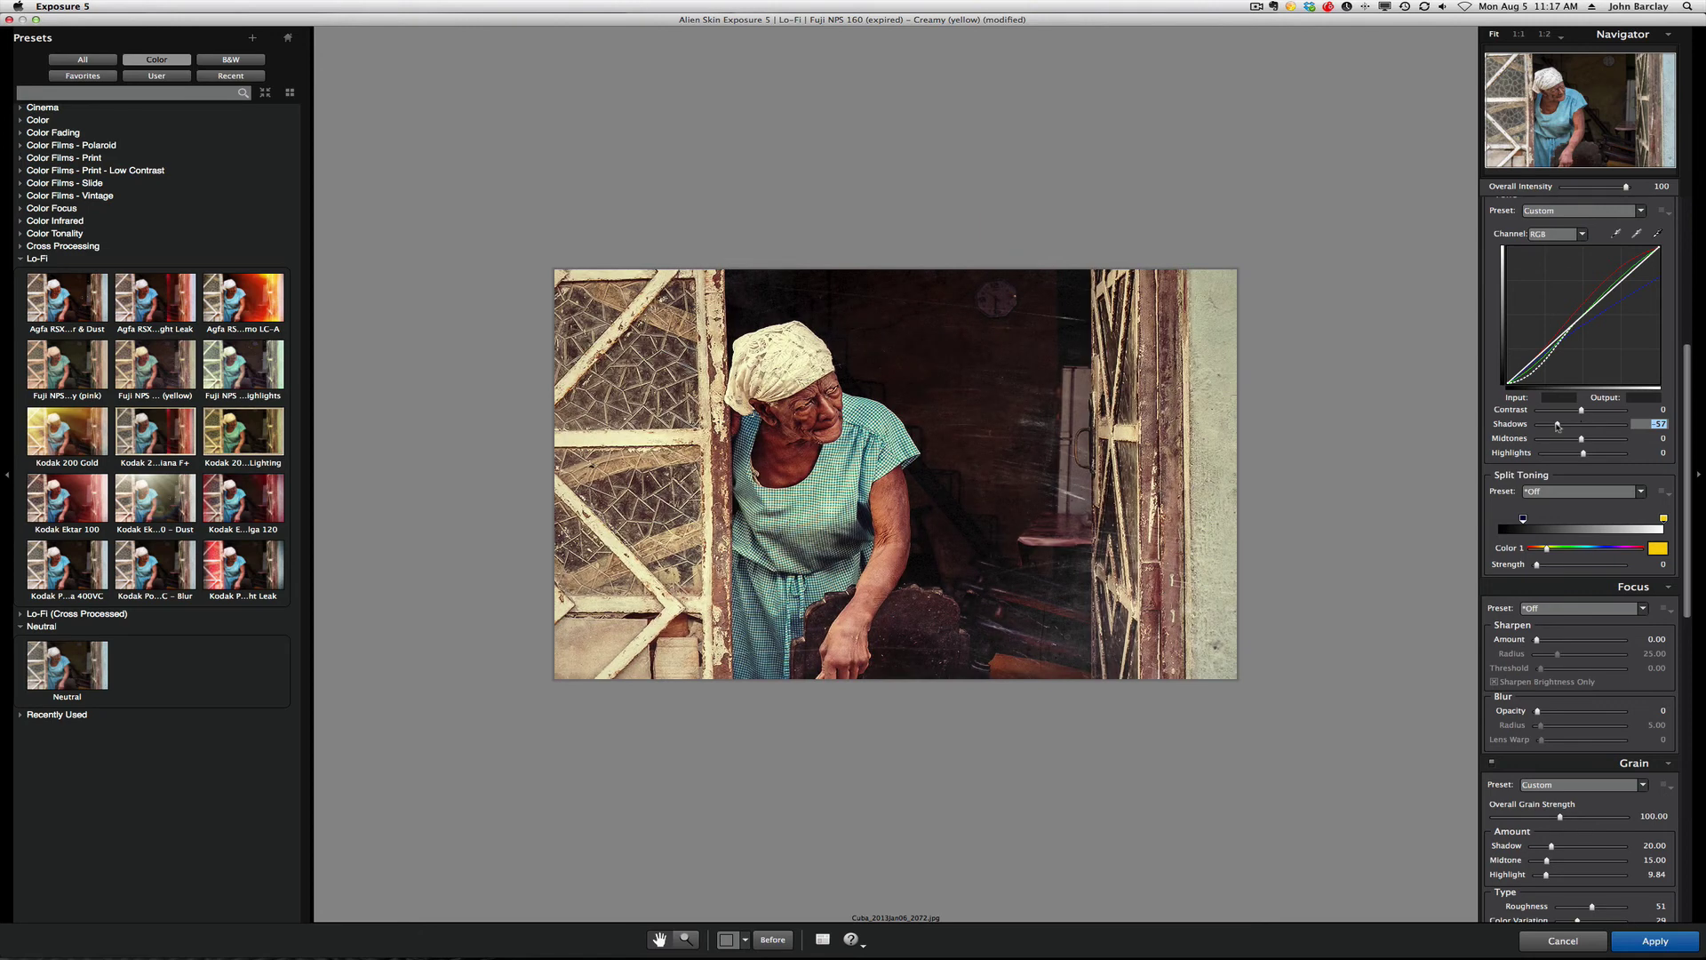
mouse_move(1557, 425)
mouse_down()
mouse_move(1590, 427)
mouse_move(1578, 413)
mouse_move(1581, 441)
mouse_up()
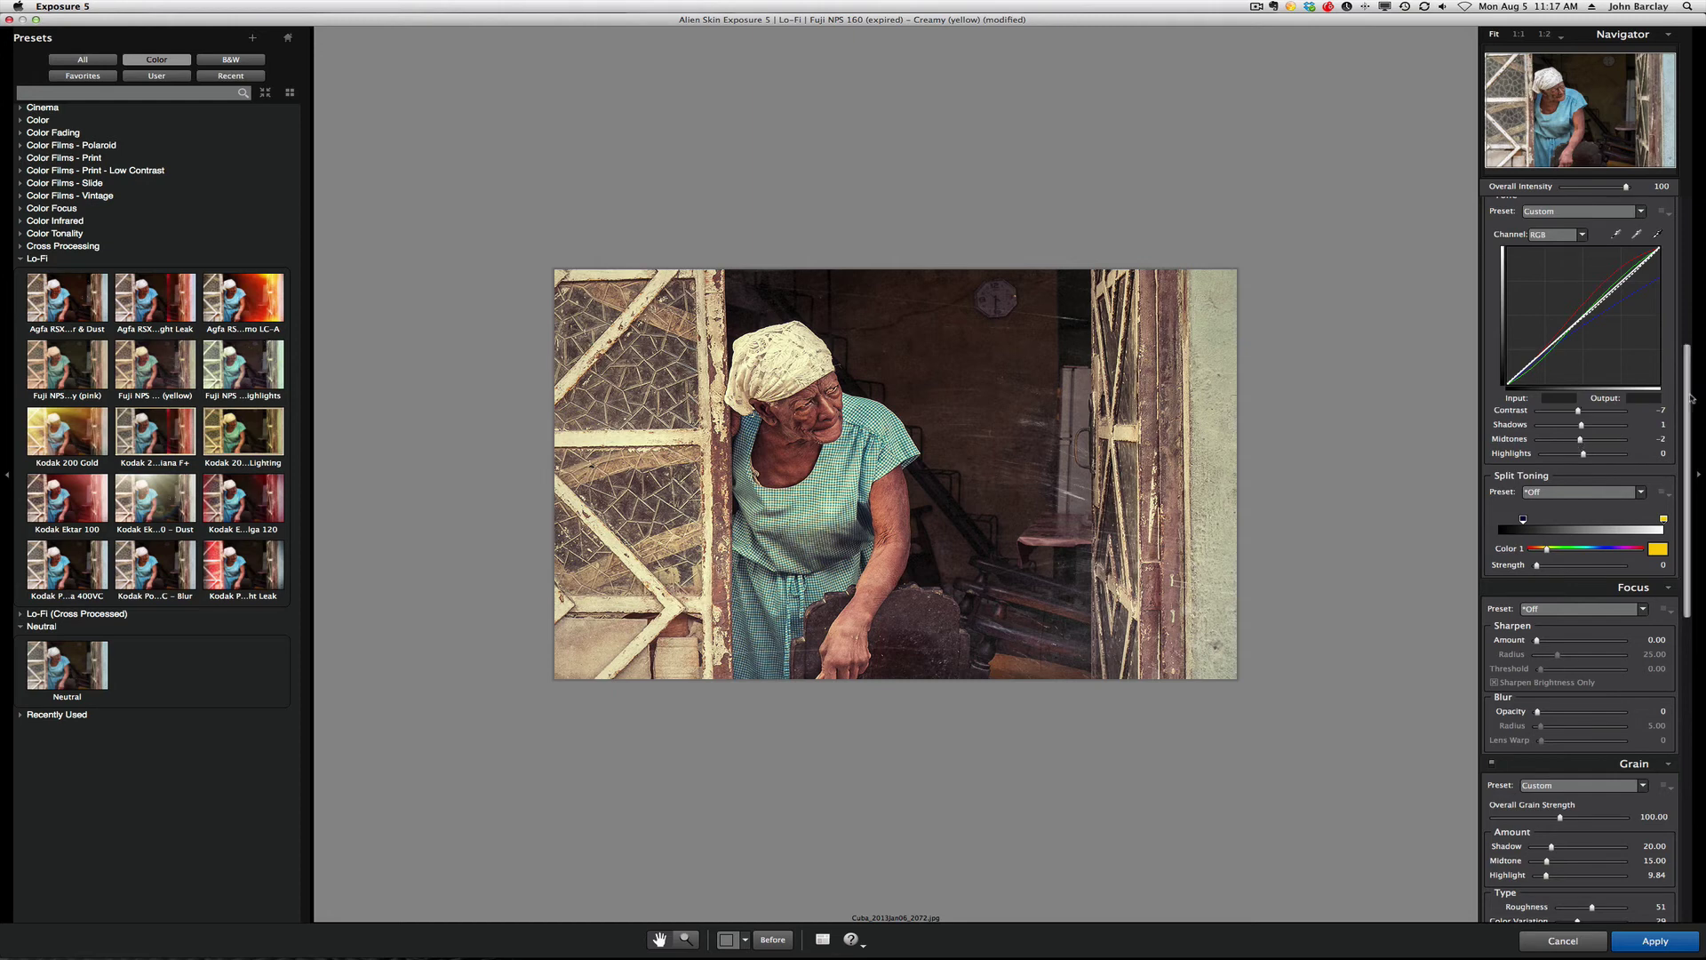
drag(1688, 395, 1688, 494)
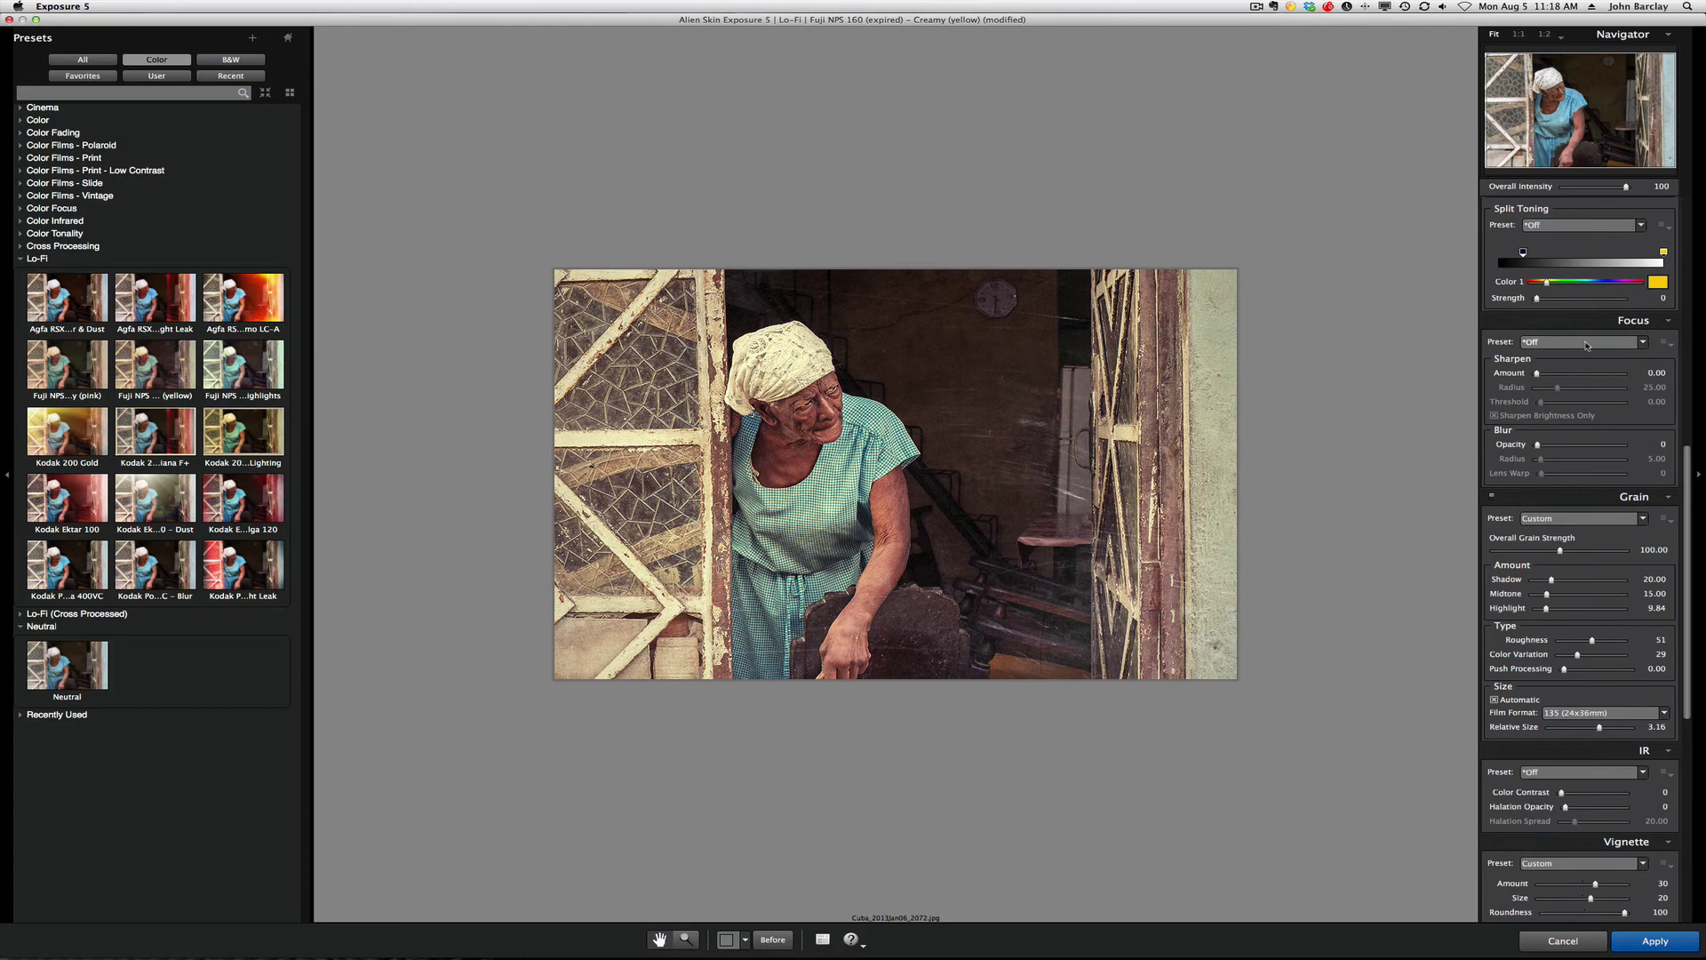
- Apply the Glamour Shot – Strong focus preset and raise Lens Warp to 43
click(1619, 346)
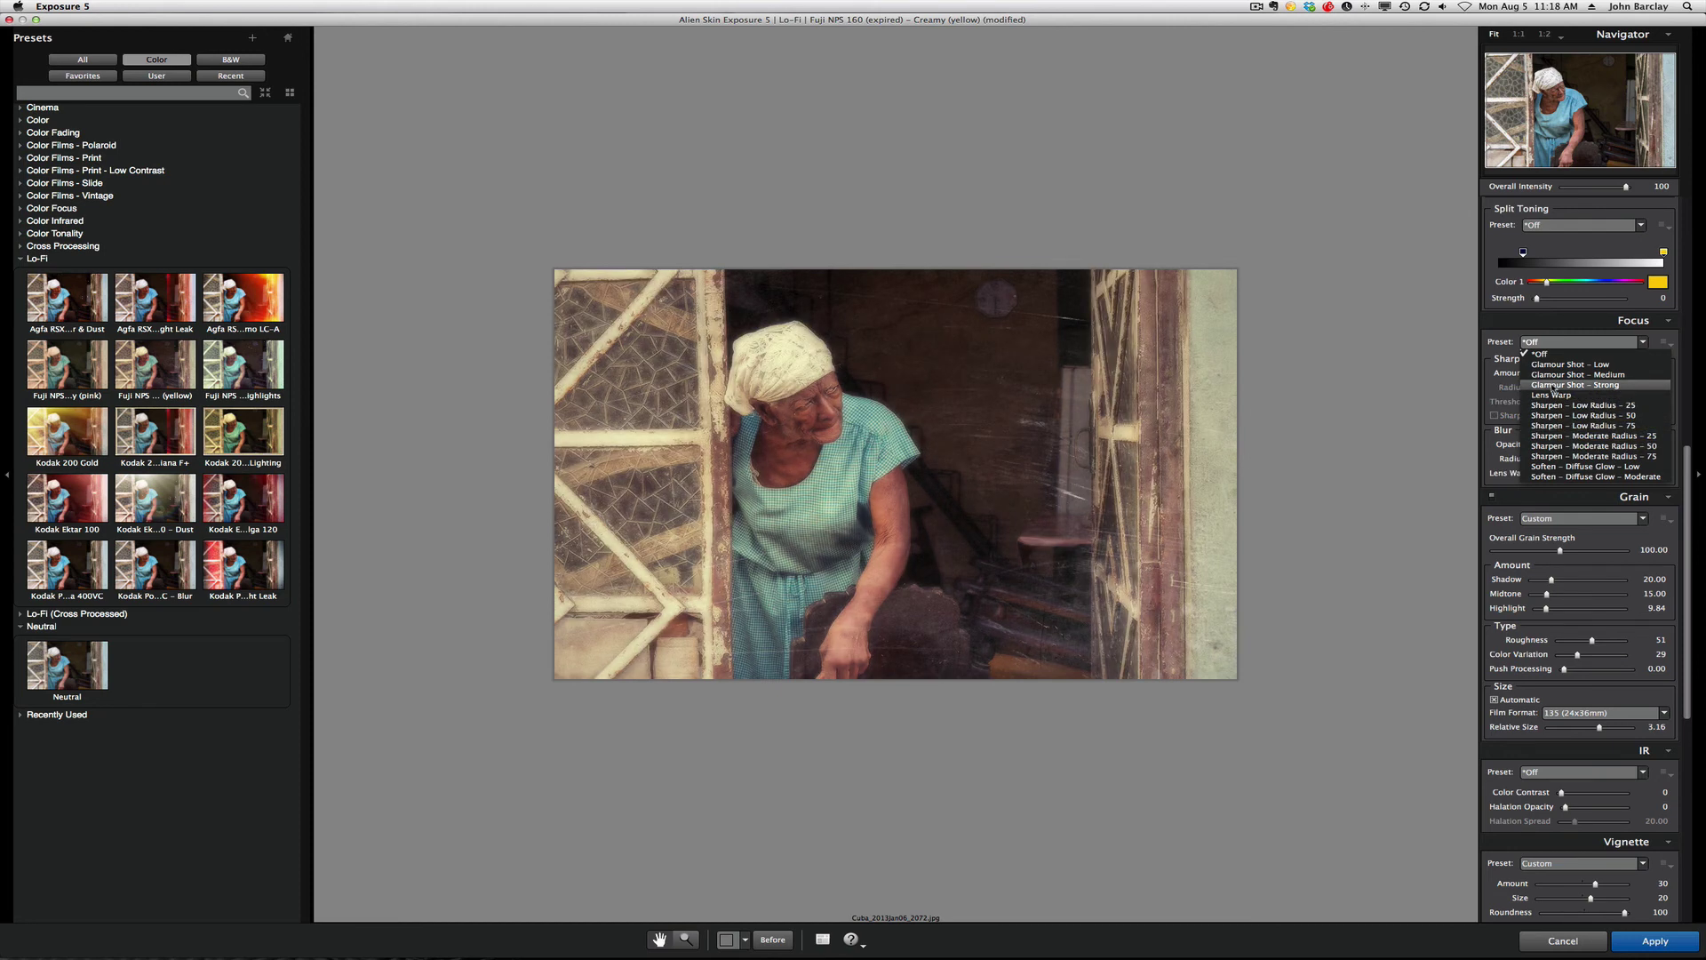
click(1553, 385)
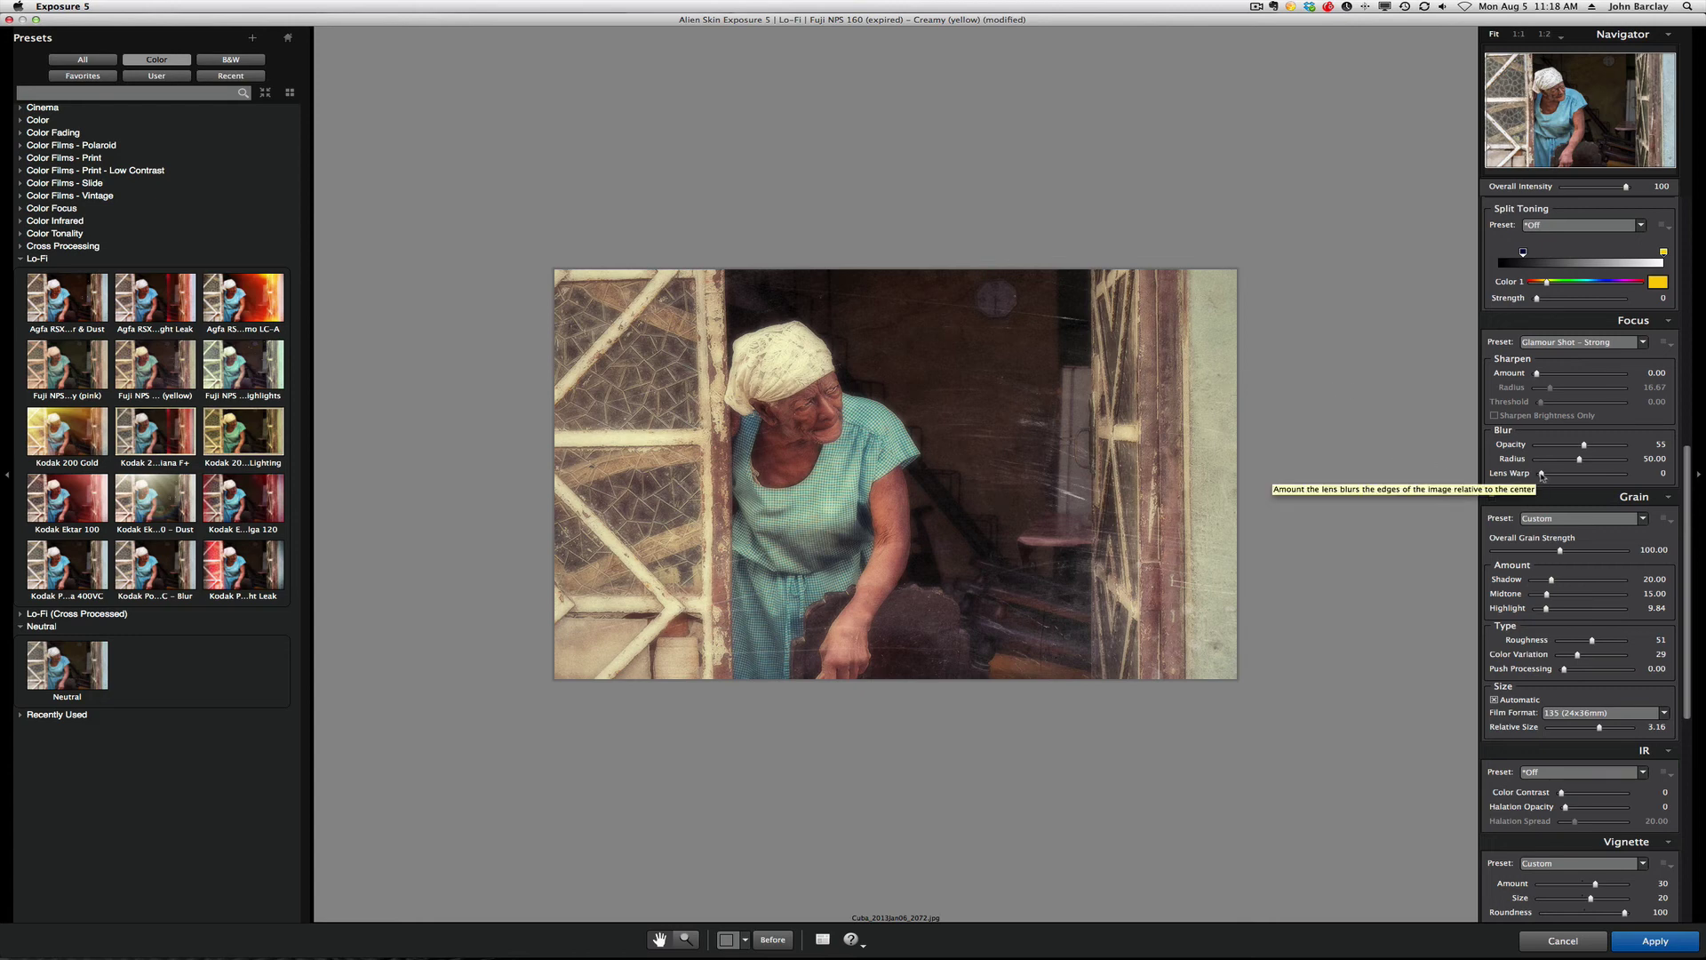
drag(1541, 474, 1570, 476)
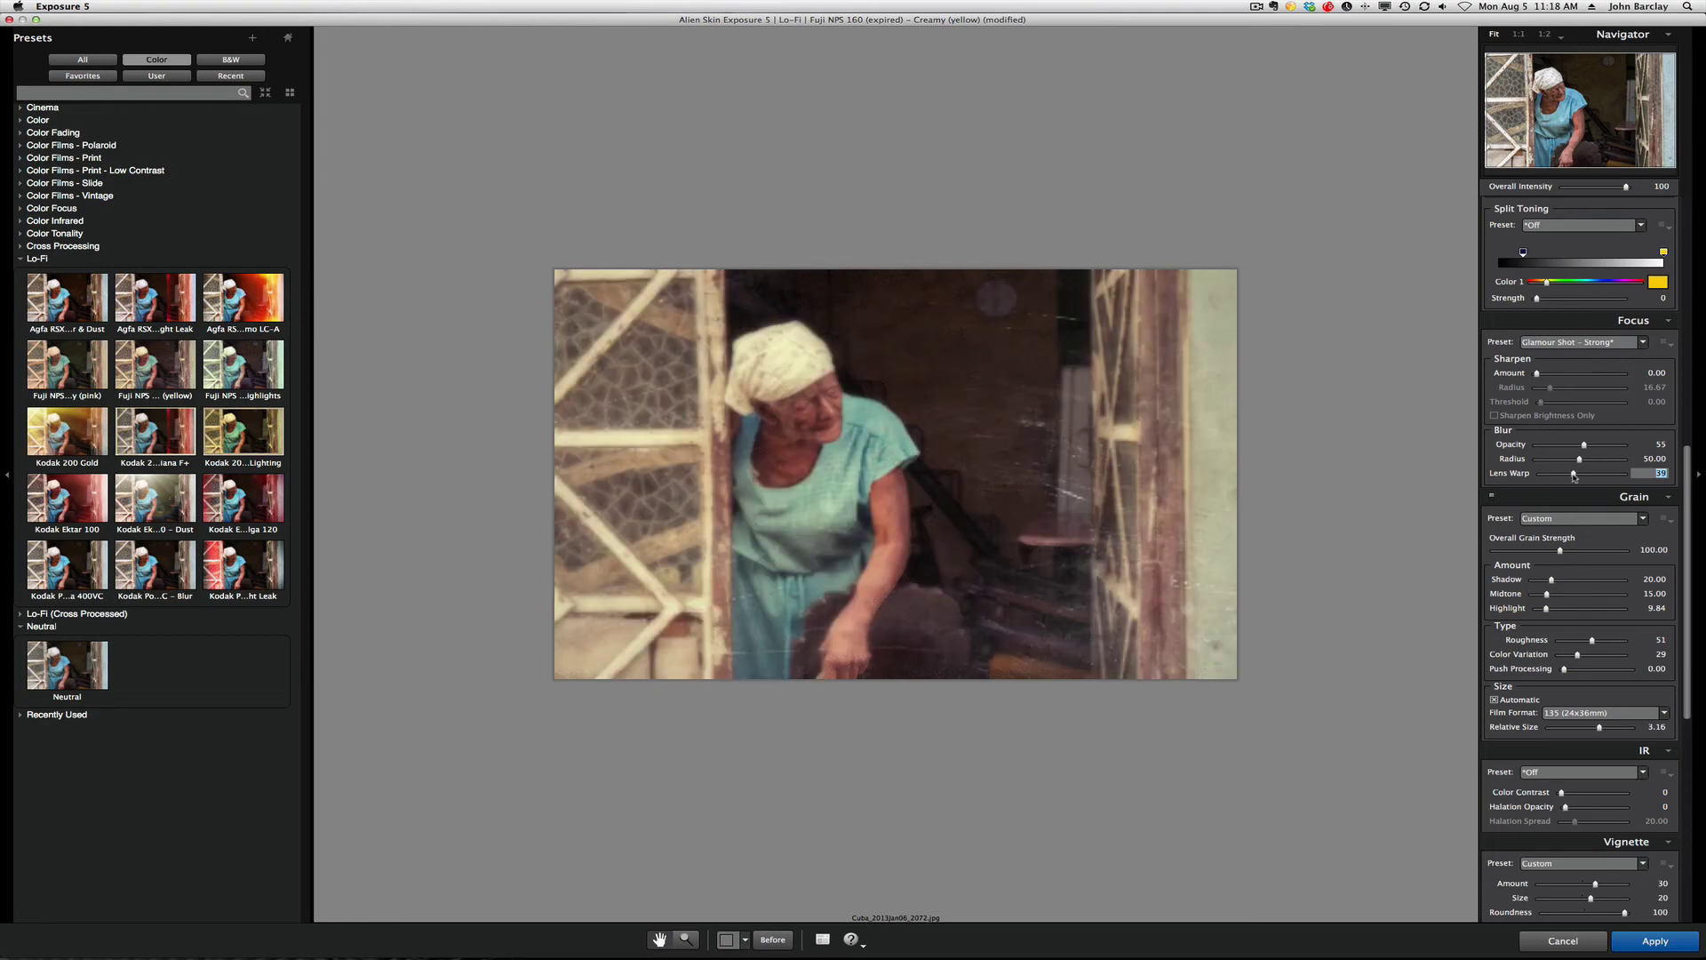
drag(1572, 473, 1576, 474)
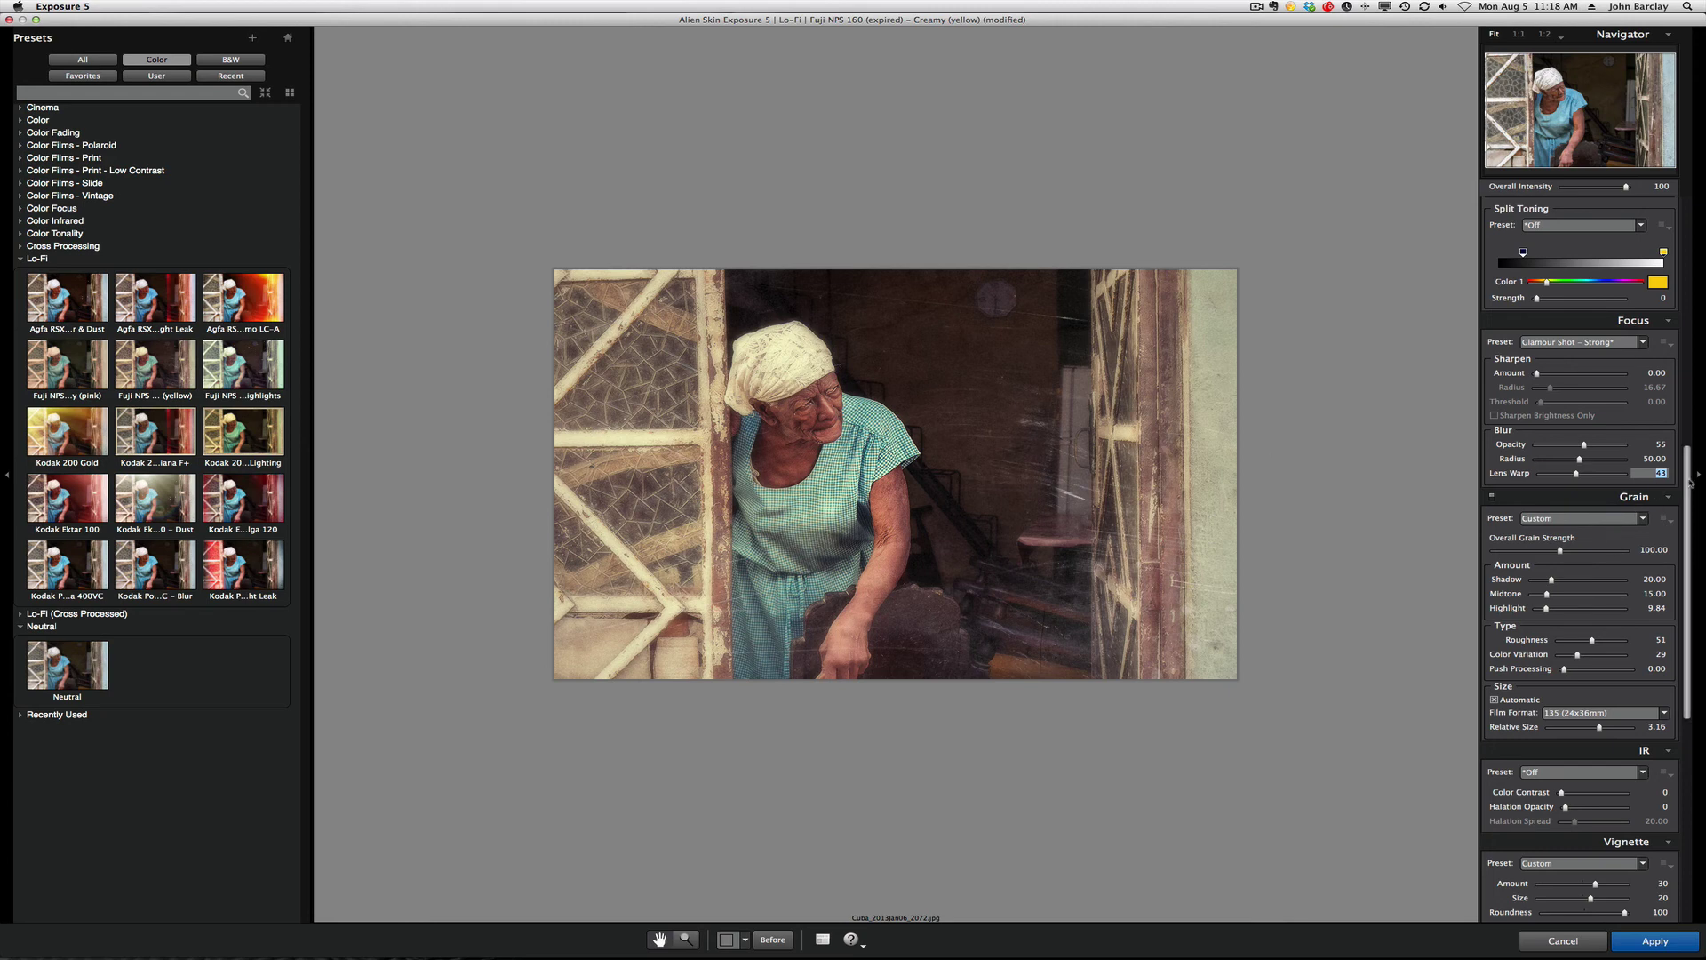
drag(1689, 480, 1694, 682)
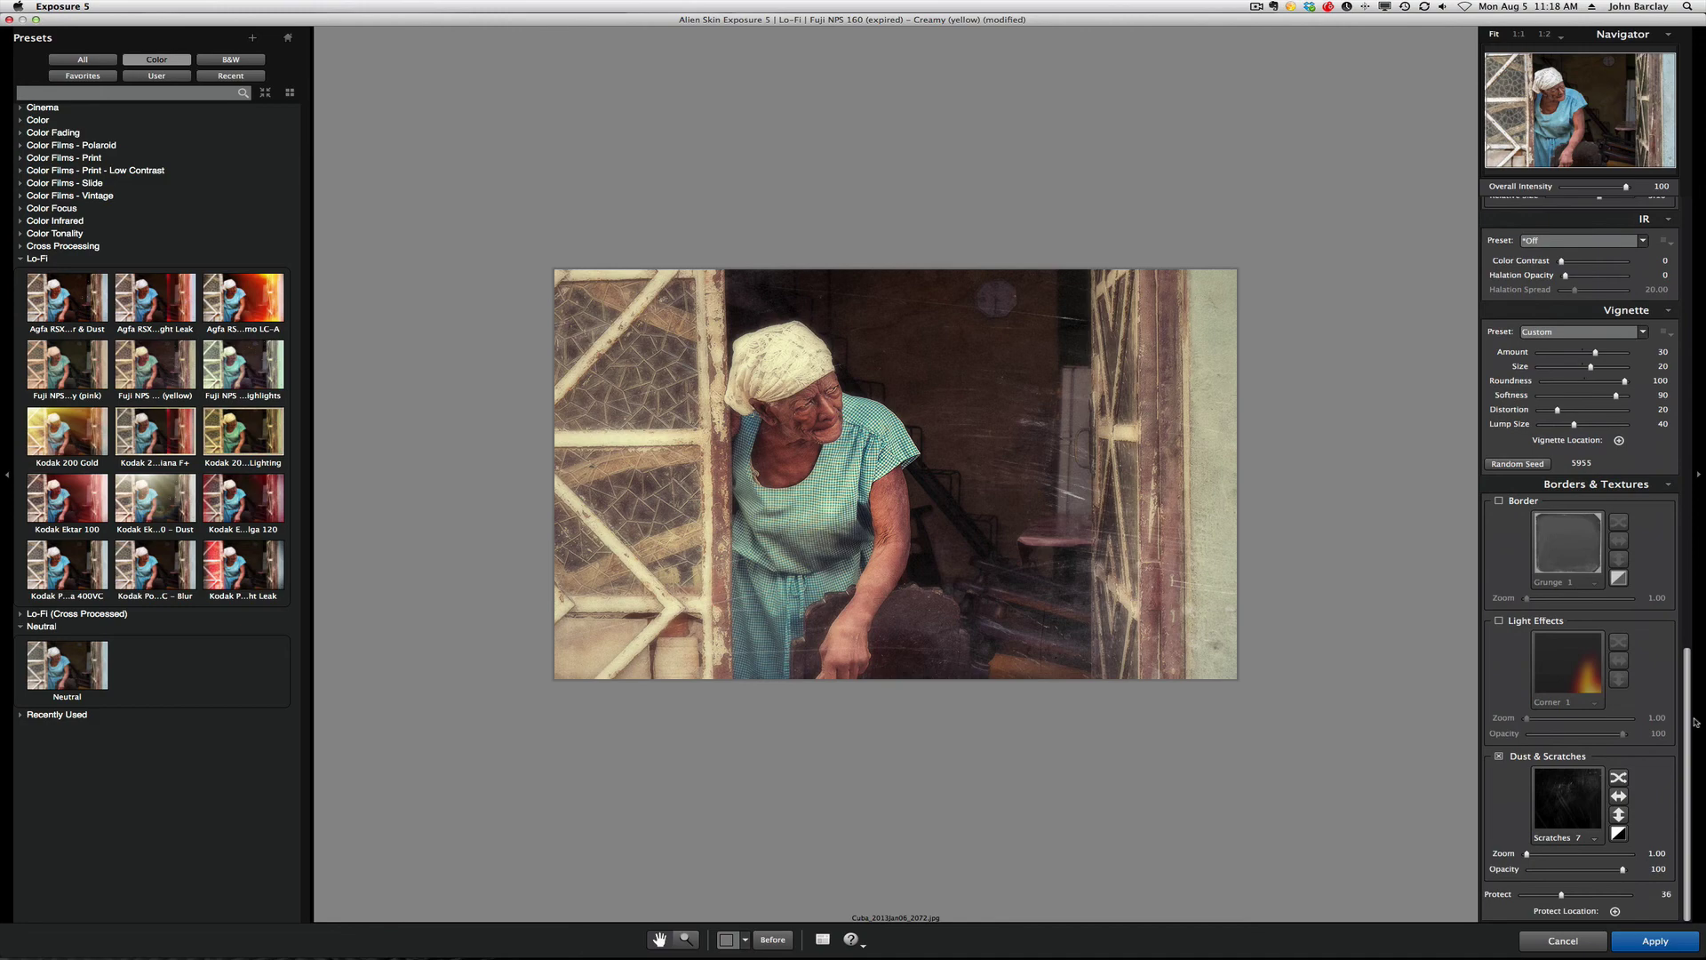
- Turn off the Dust & Scratches overlay and apply the look back to the portrait
click(1500, 759)
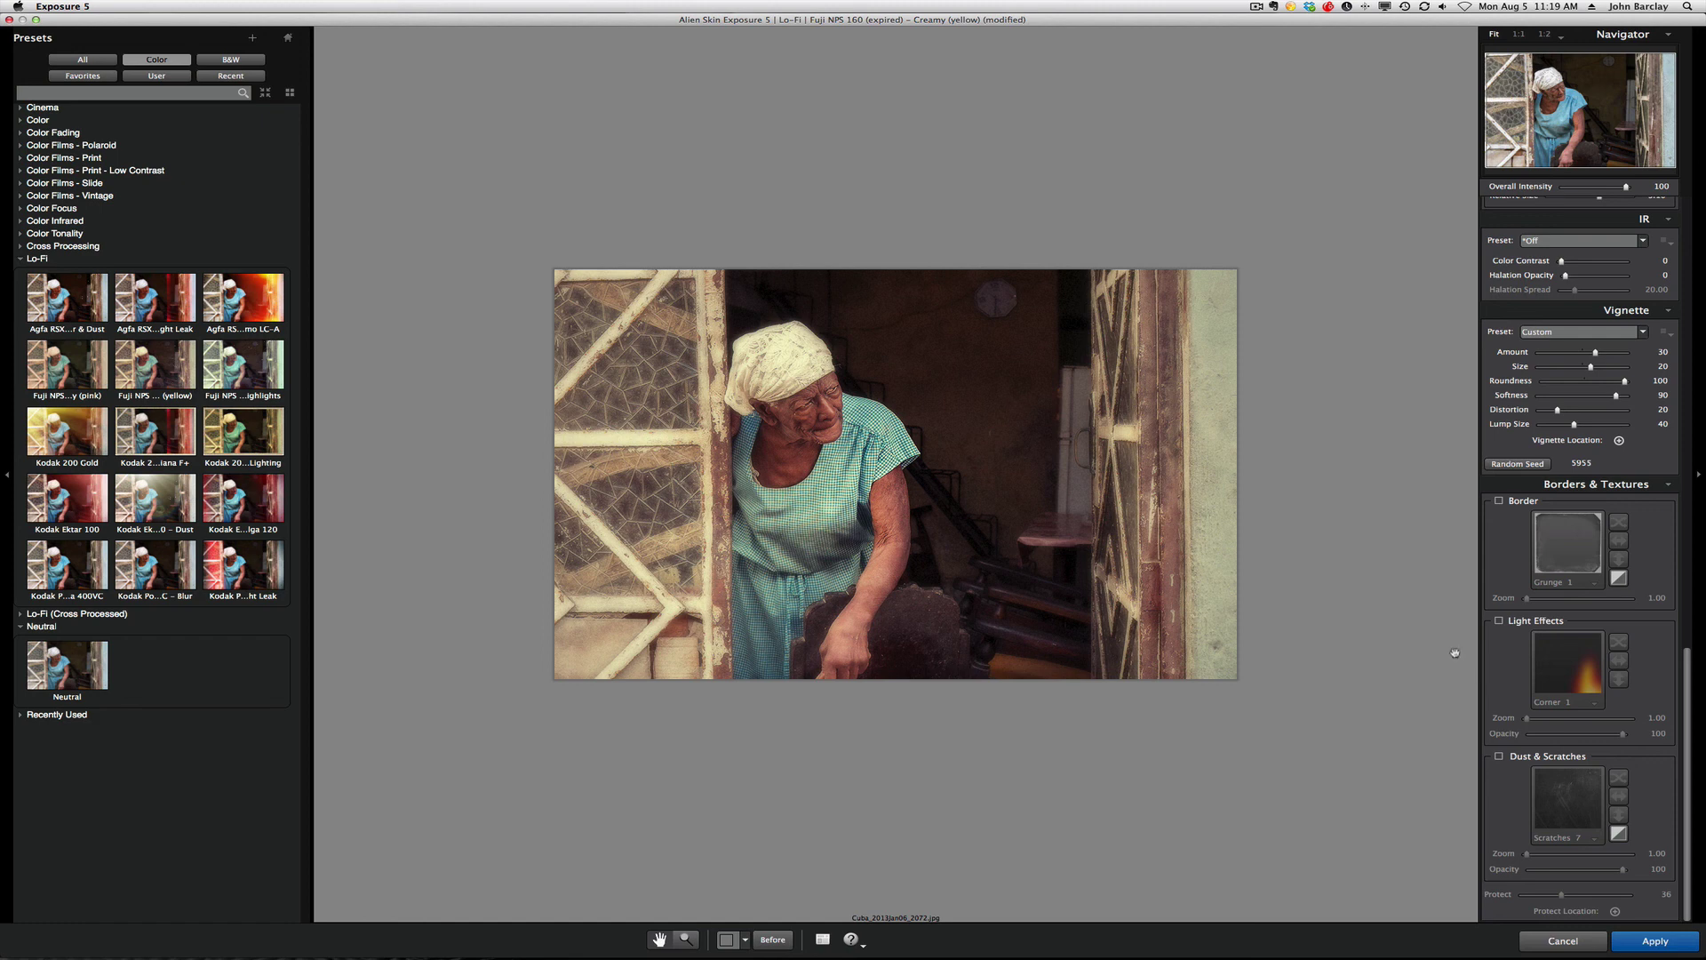
click(1652, 939)
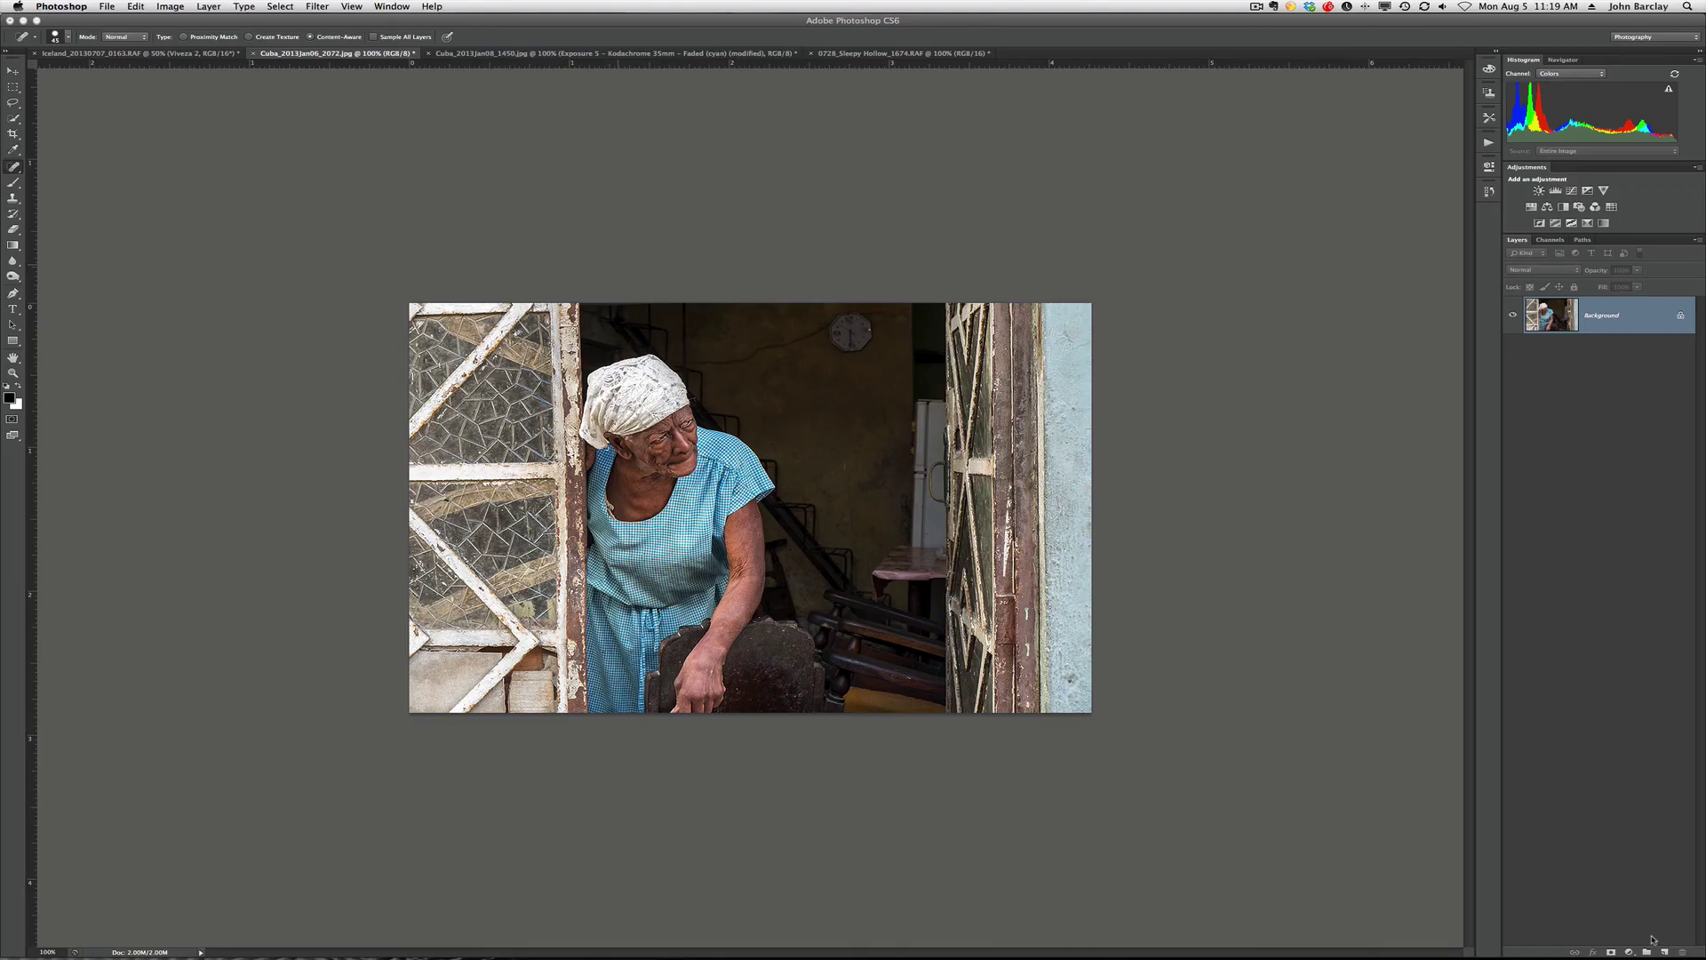